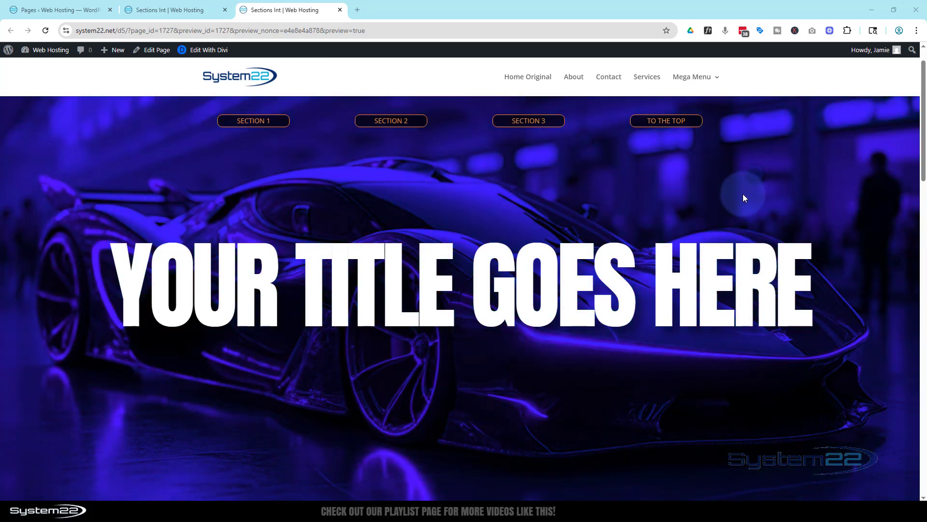
- Test the SECTION 2, SECTION 3 and TO THE TOP jump buttons in the preview page
scroll(691, 208, down, 5)
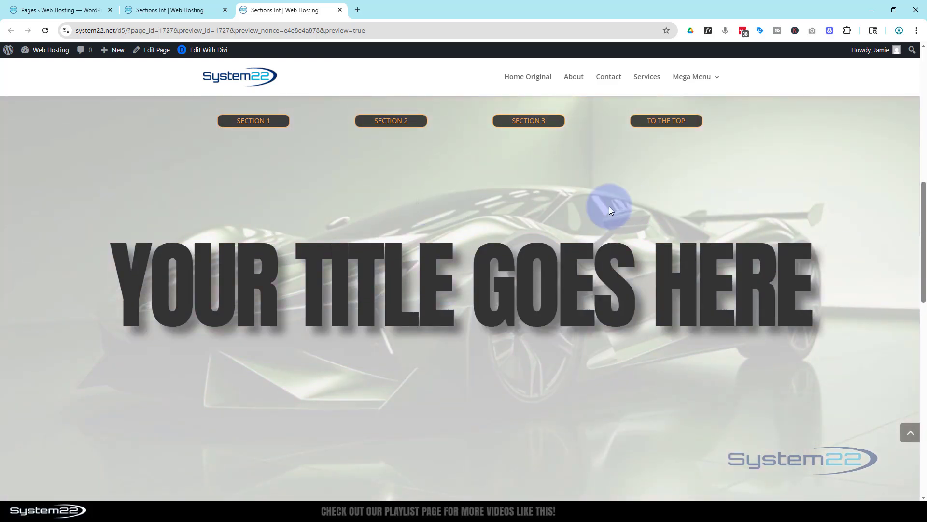
scroll(609, 206, down, 5)
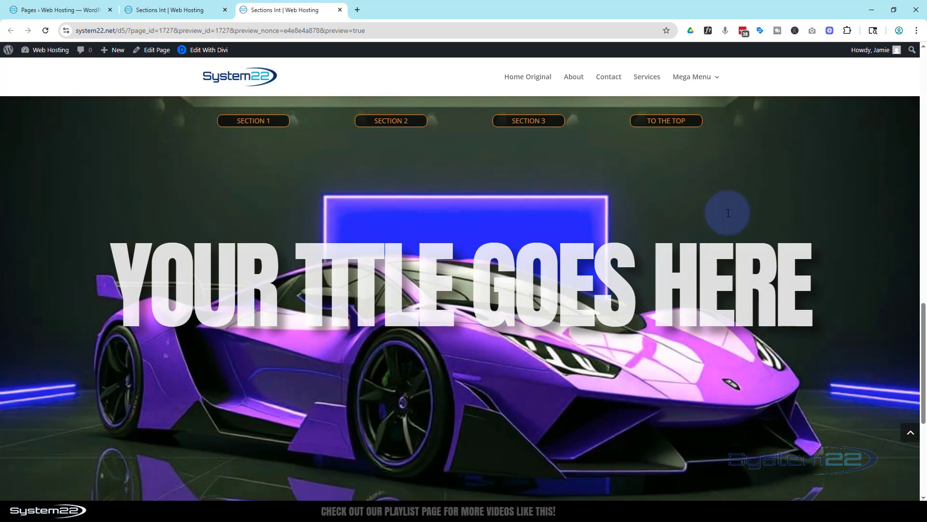
scroll(832, 205, up, 10)
scroll(832, 209, up, 1)
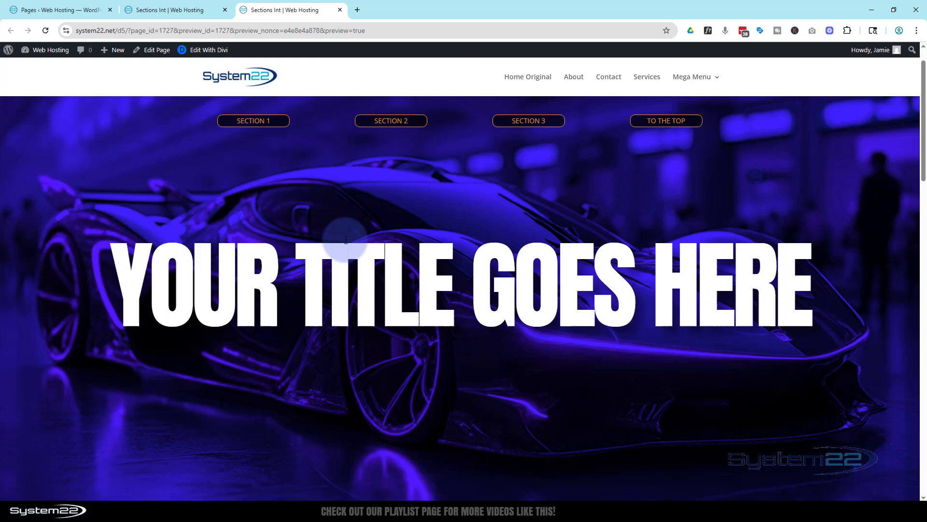
click(387, 121)
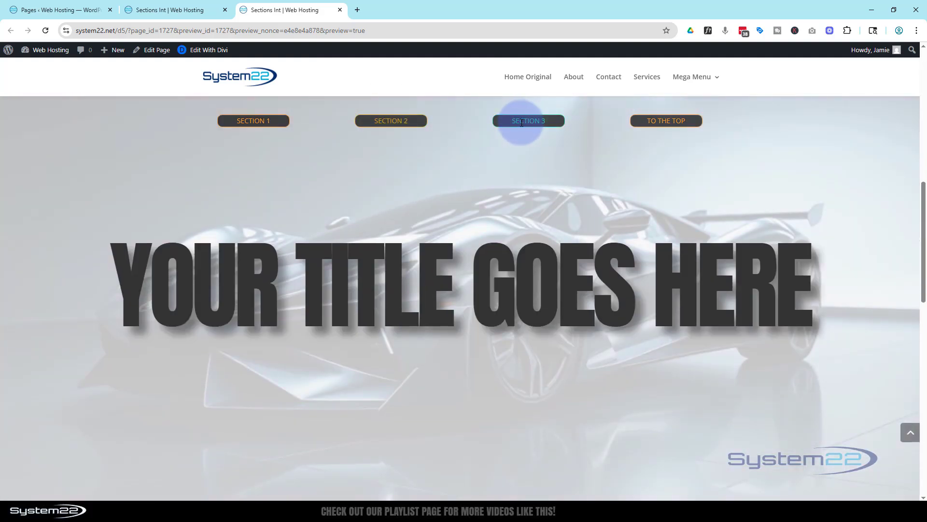
click(522, 121)
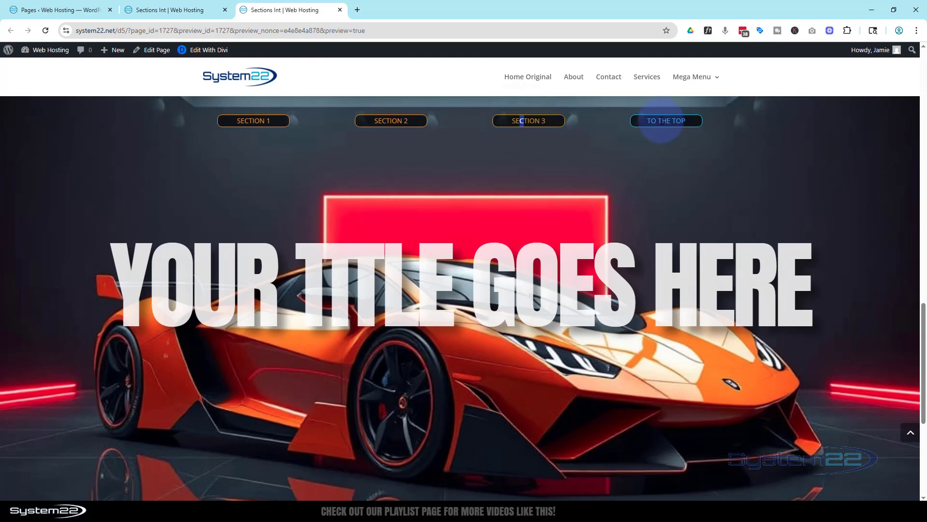
click(663, 122)
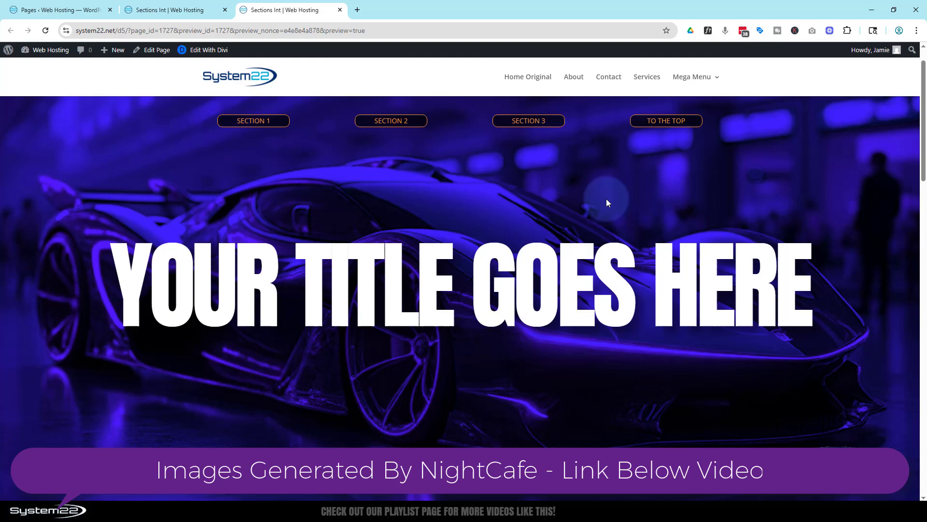
- Switch to the browser tab showing the Sections Int page in the Divi builder
scroll(606, 199, down, 10)
scroll(530, 218, up, 10)
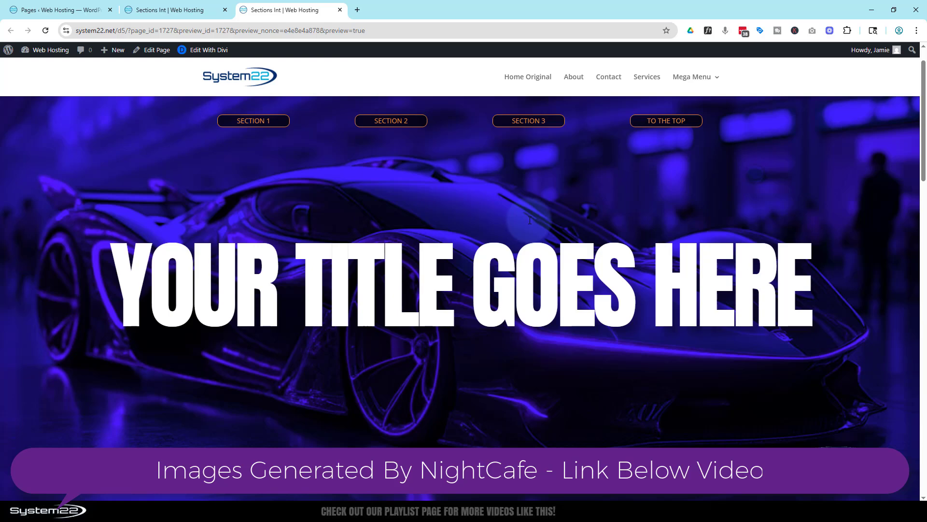
click(165, 11)
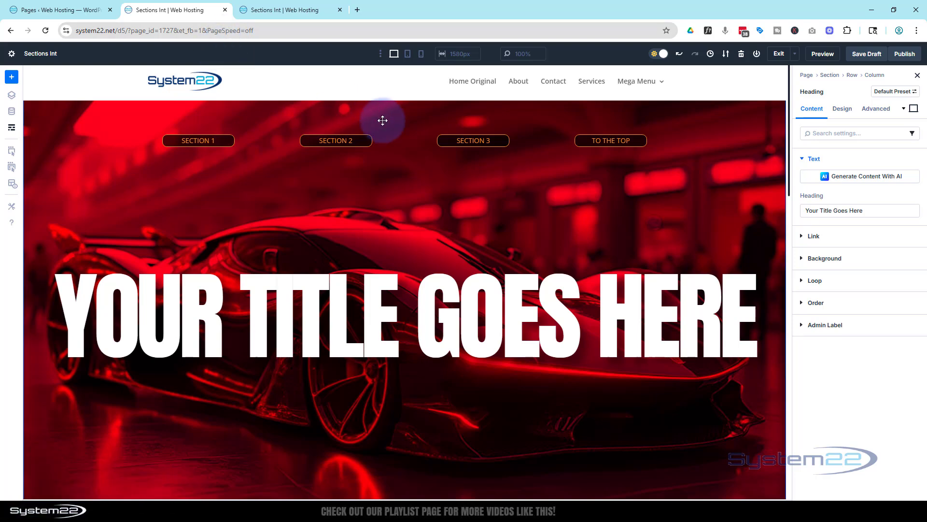
- Delete sections S1, S2, S3 and the leftover text row in Wireframe View
click(12, 127)
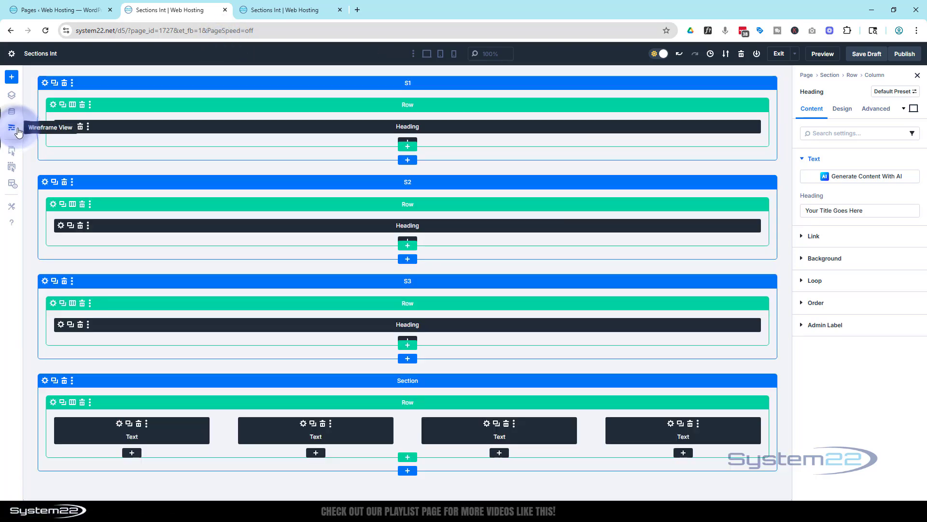
click(64, 82)
click(65, 83)
click(64, 82)
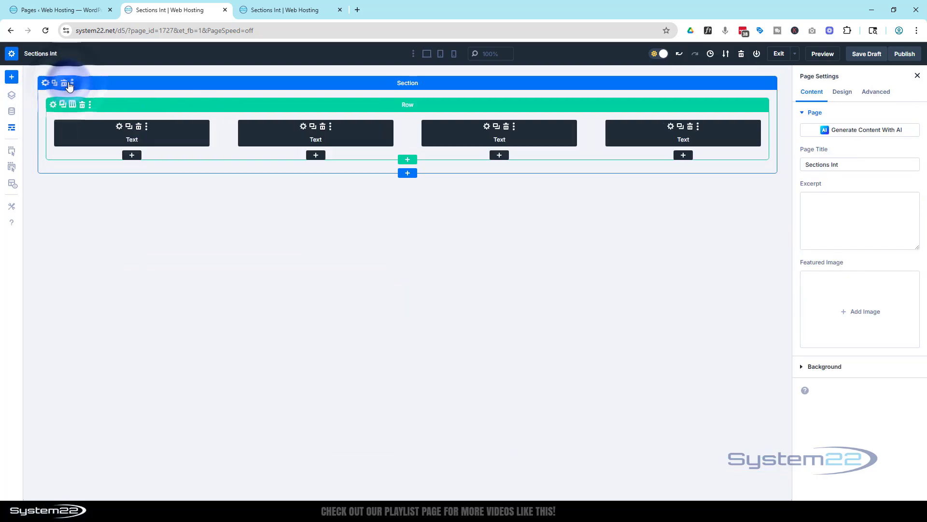
click(65, 82)
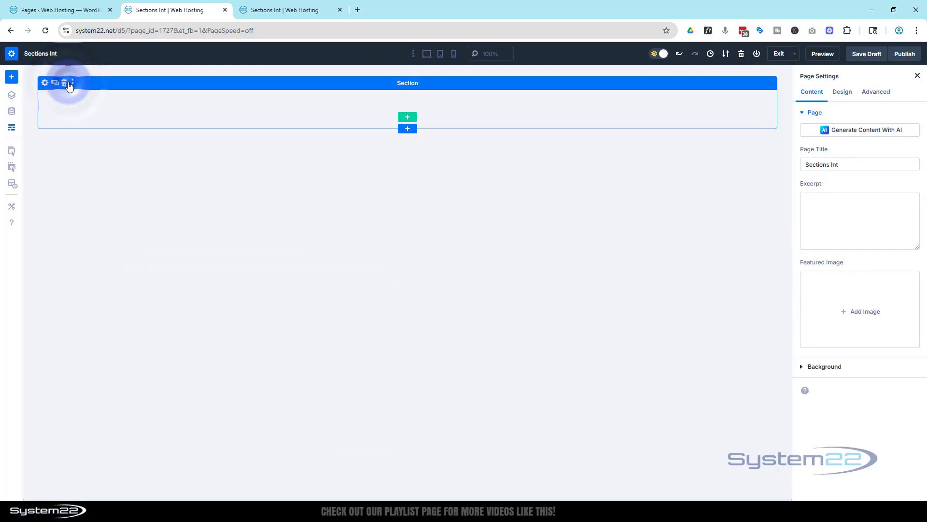
click(13, 128)
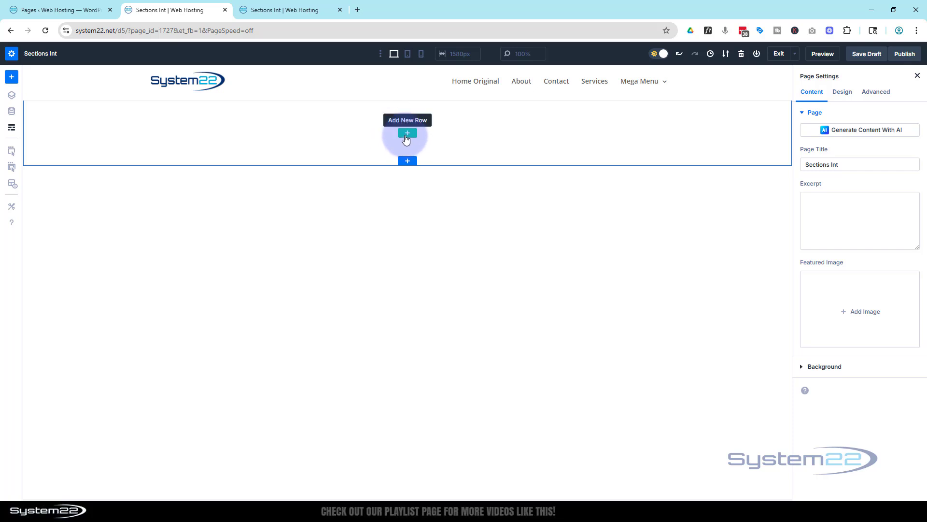
- Add a one-column row holding the saved Big Heading module from the library
click(408, 135)
click(328, 149)
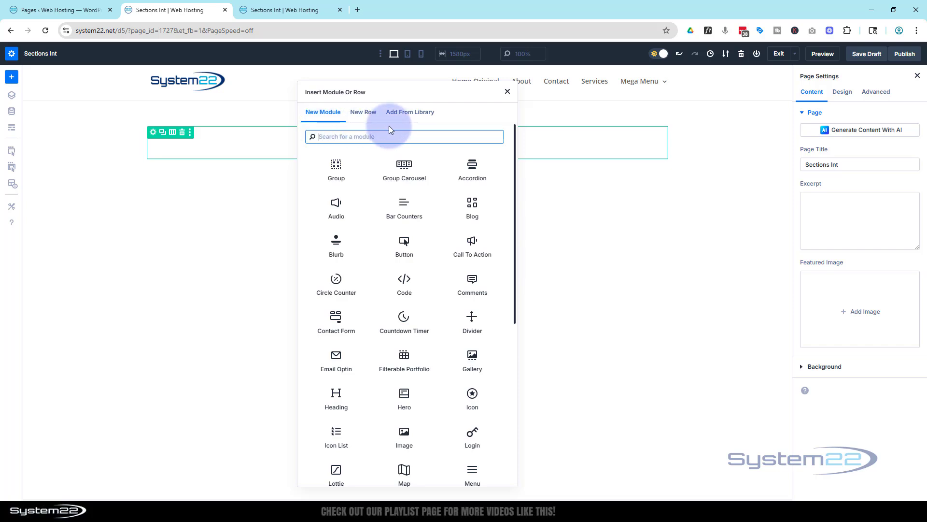
click(397, 113)
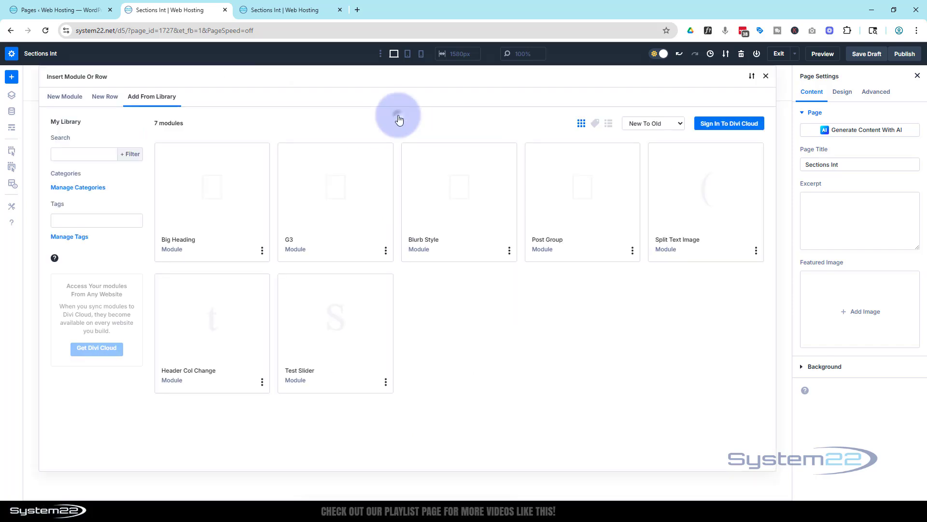
click(200, 192)
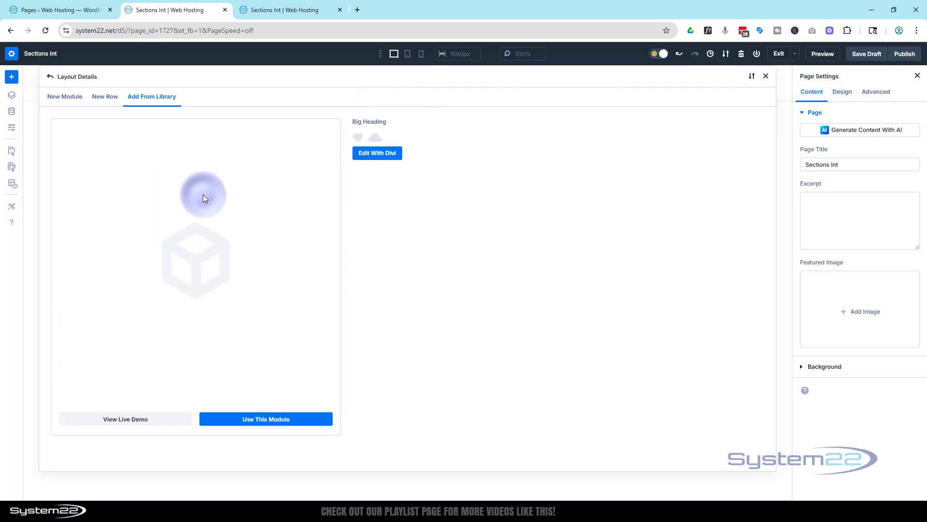
click(265, 418)
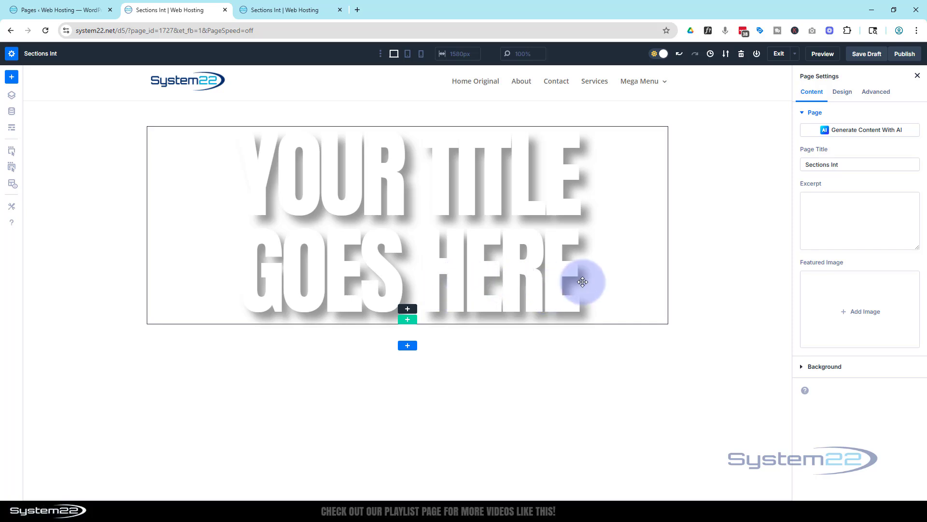
- Show the Big Heading's Design > Heading Text settings and select the 200 text size
click(563, 284)
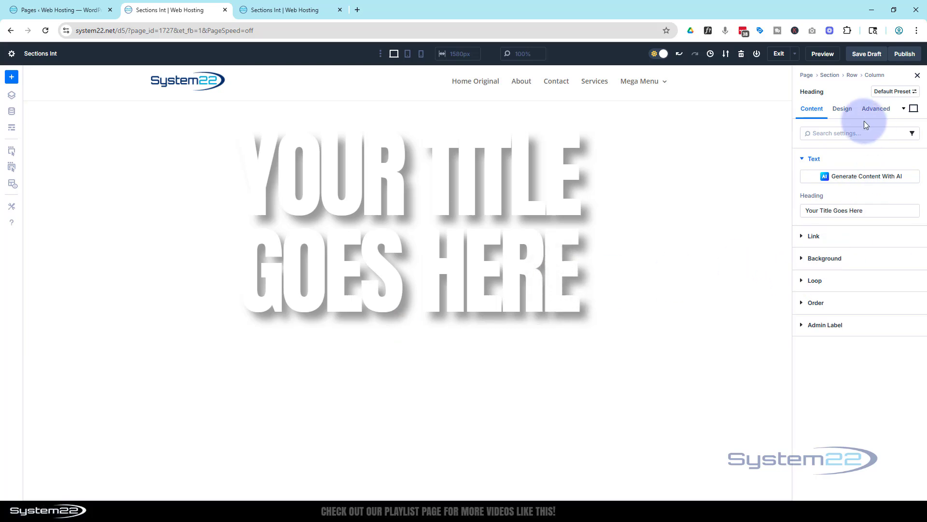
click(848, 115)
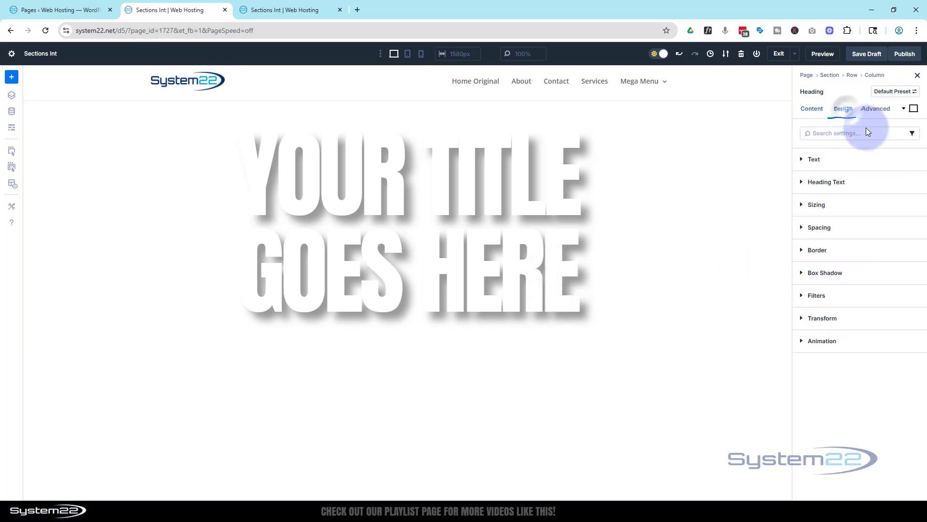
click(803, 188)
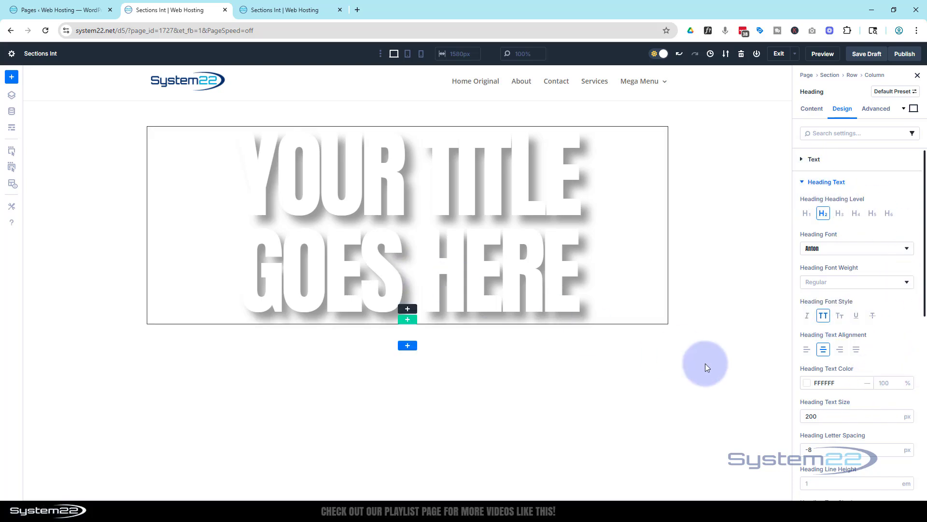
click(823, 417)
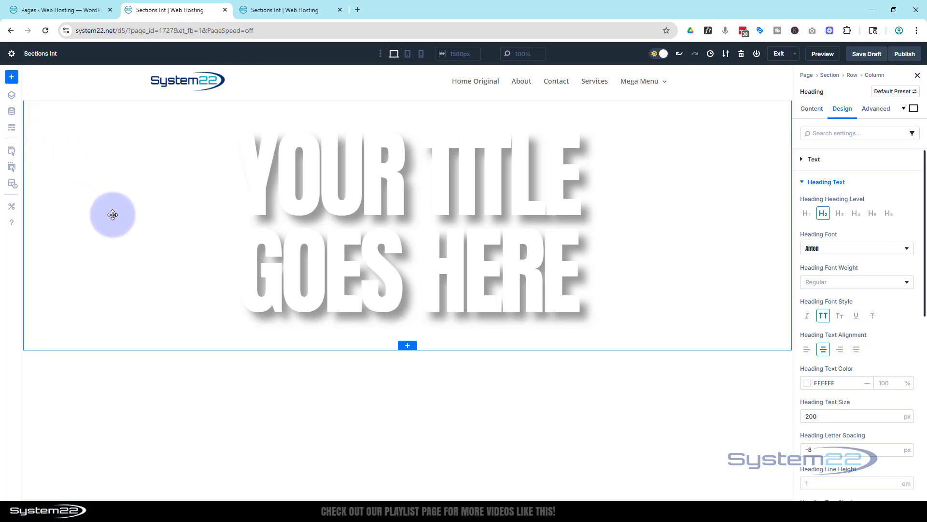
- Give the section a pure red FF0000 background colour
click(113, 215)
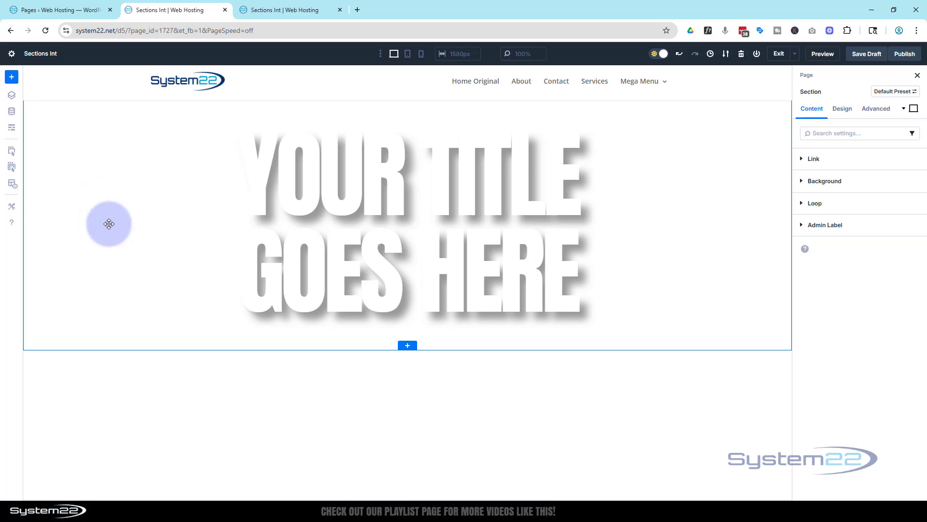
click(819, 182)
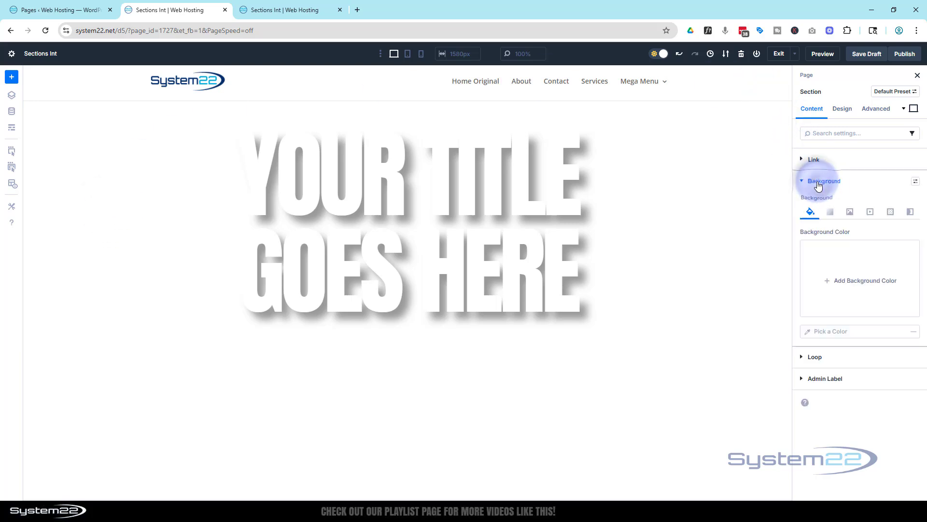
click(836, 277)
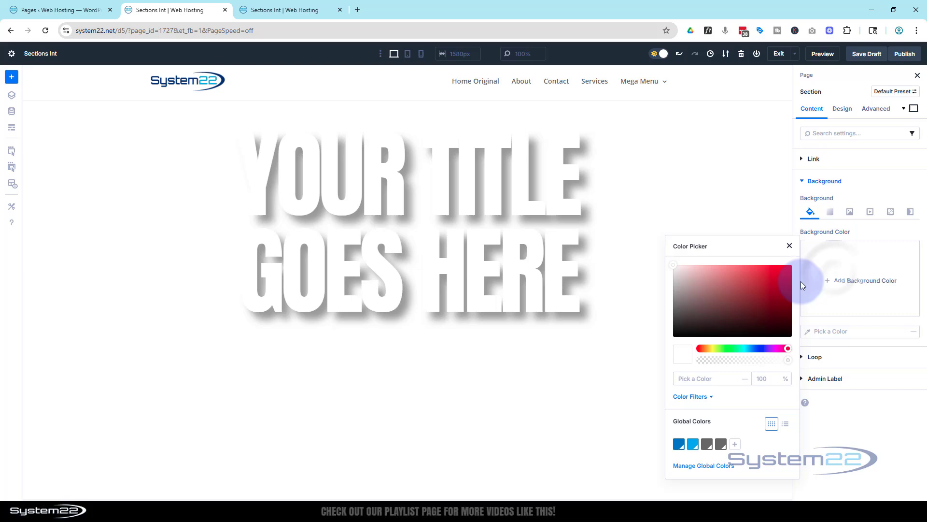
click(789, 268)
drag(789, 268, 790, 246)
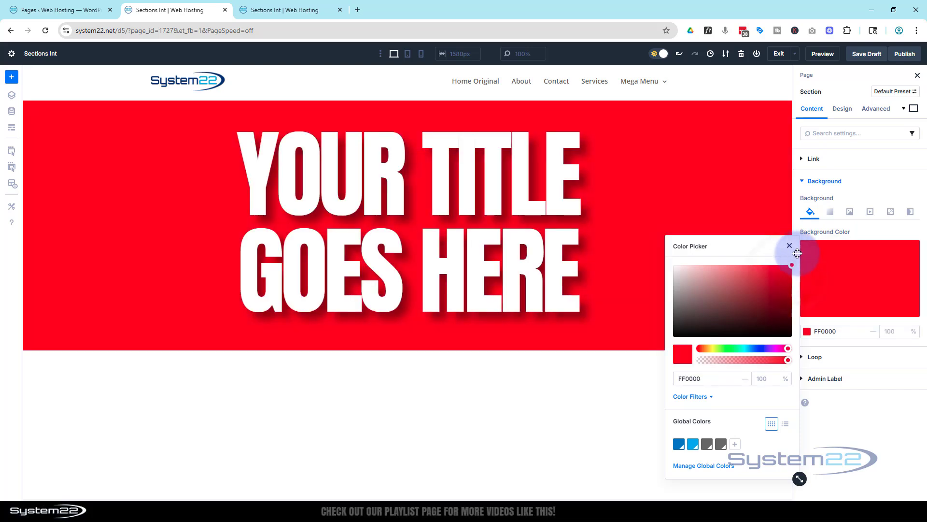
click(850, 214)
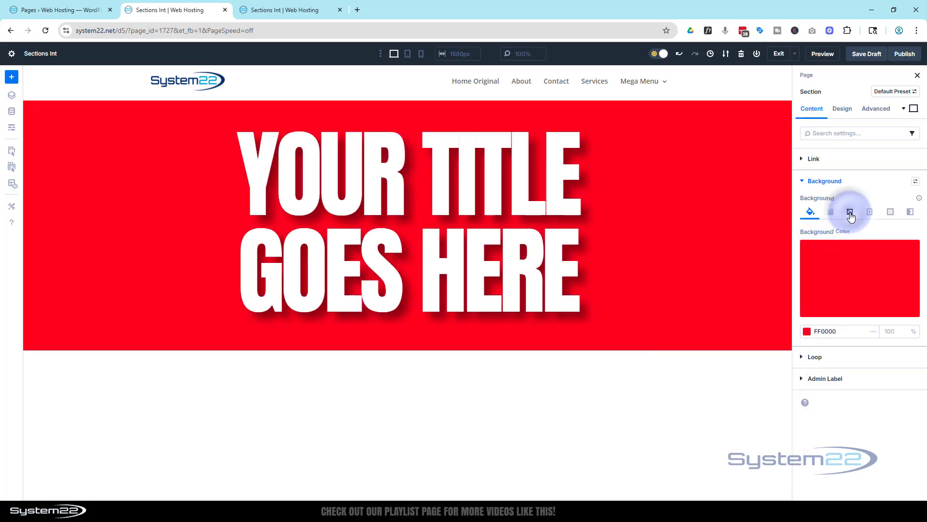
- Add the red car image as section background, blended in Multiply mode
click(848, 211)
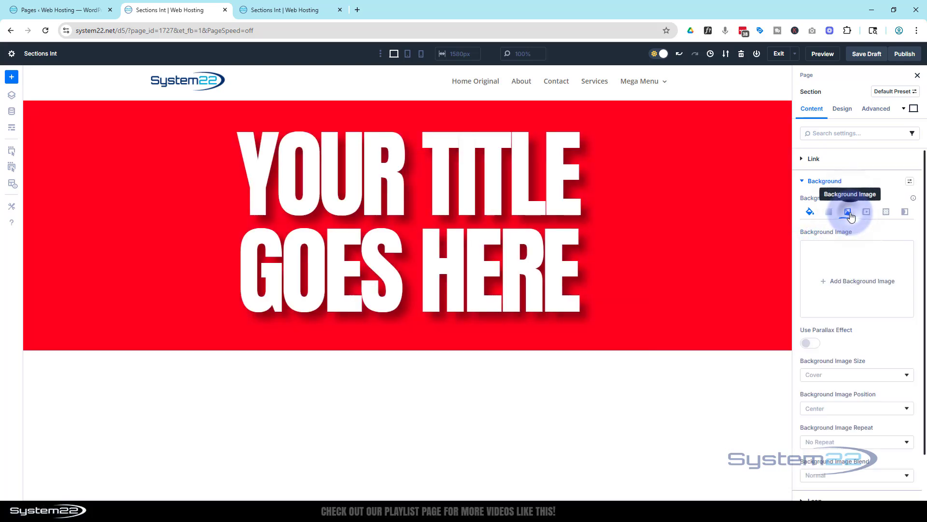
click(842, 281)
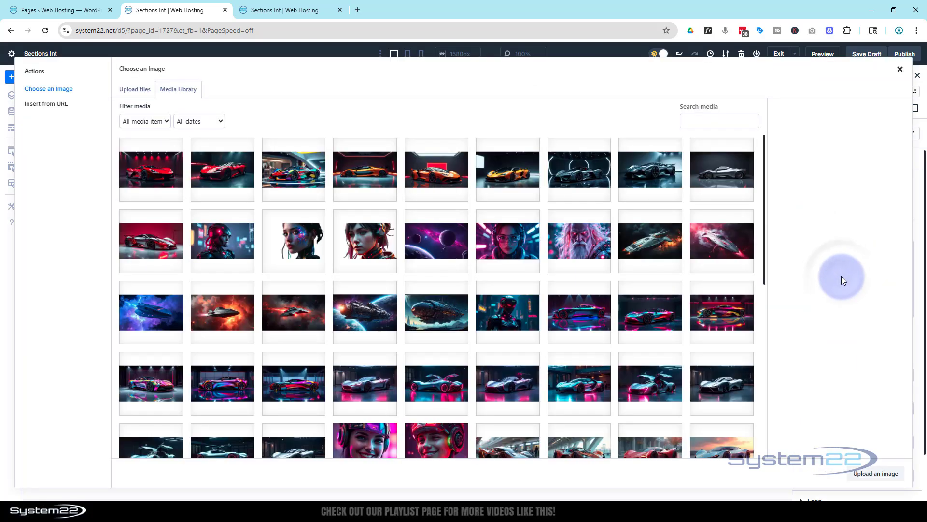
click(148, 178)
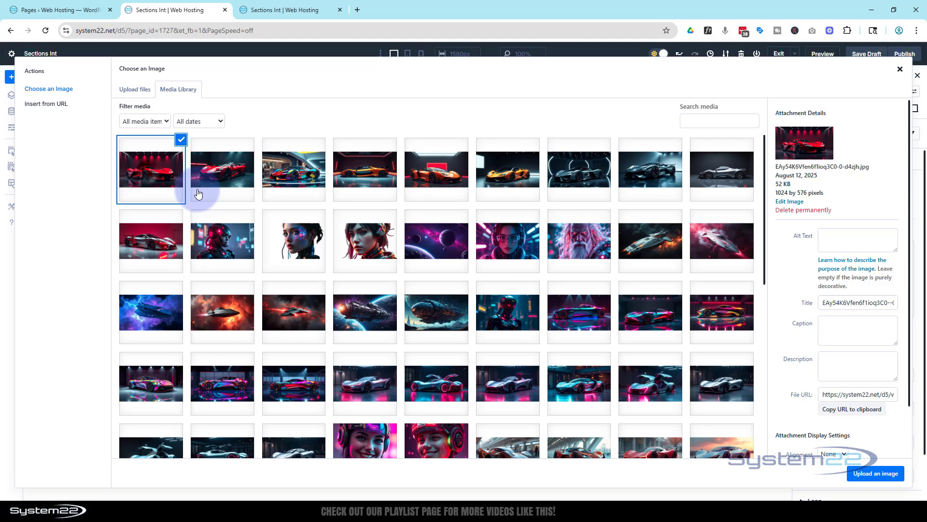
click(873, 473)
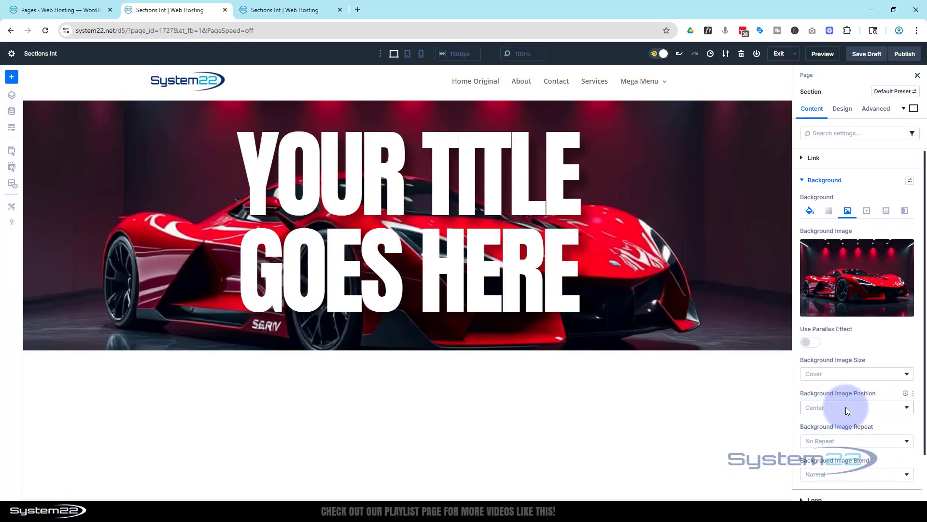
scroll(845, 407, down, 2)
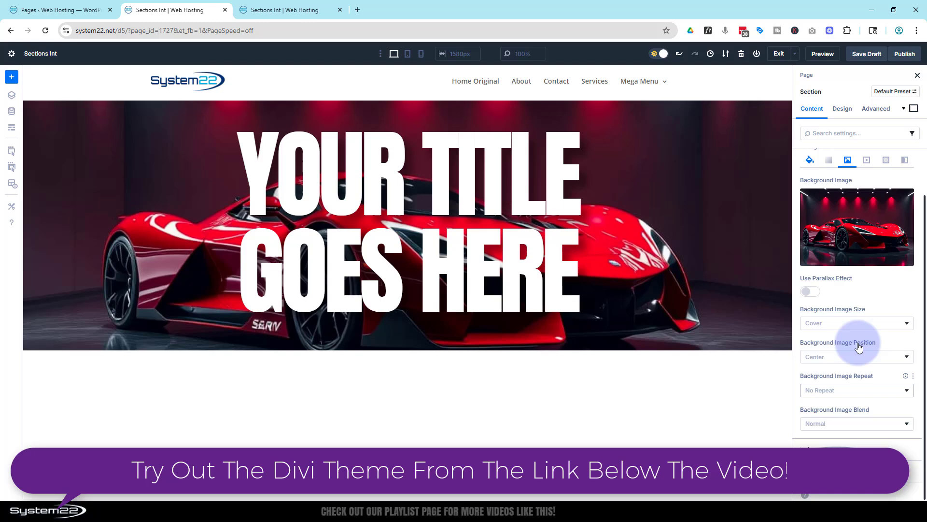
click(839, 423)
click(817, 227)
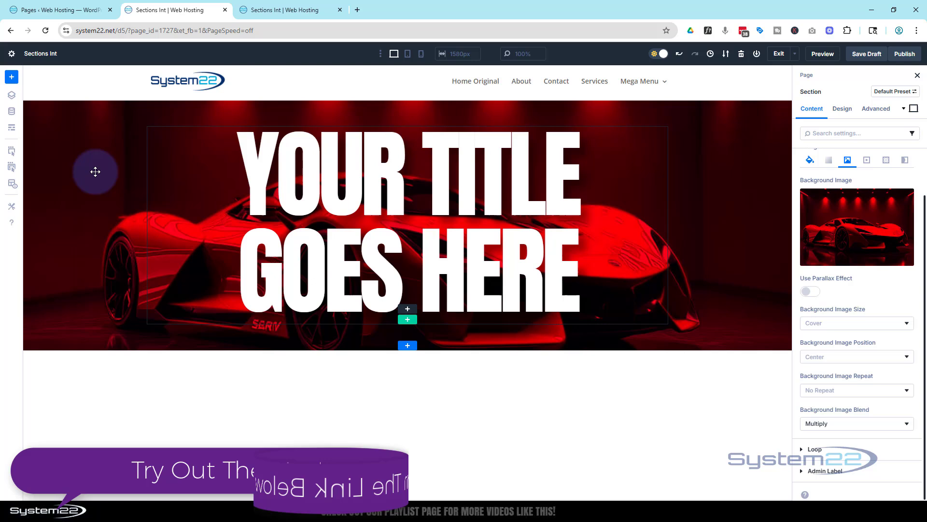
- Set the heading's row Width and Max Width both to 100% under Design > Sizing
click(416, 207)
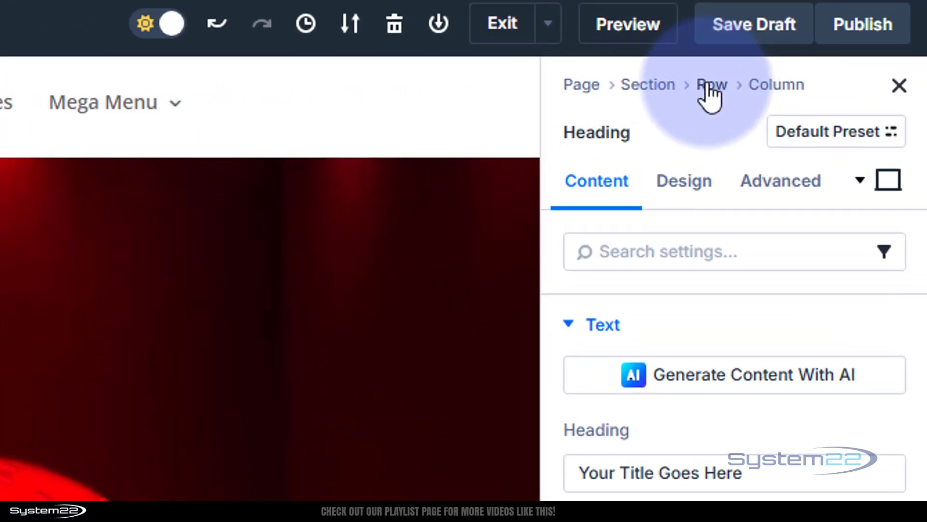
click(710, 87)
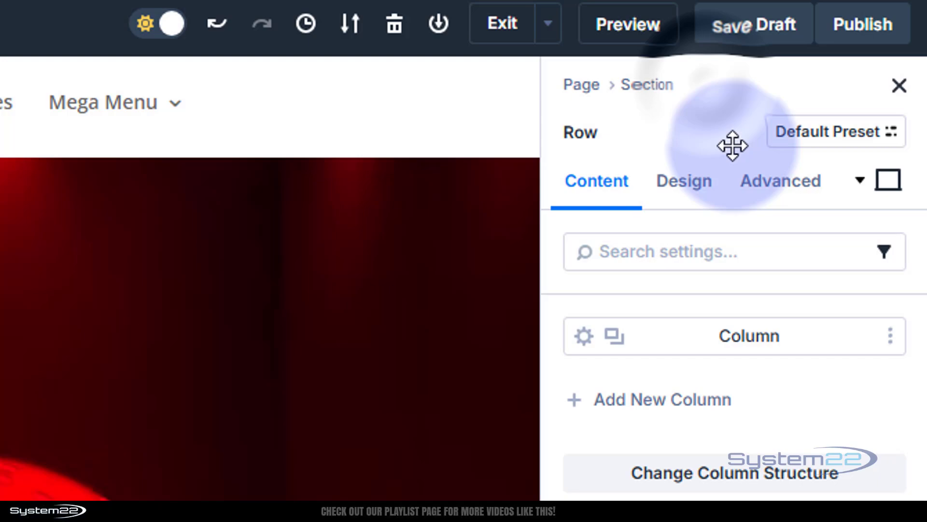
click(692, 186)
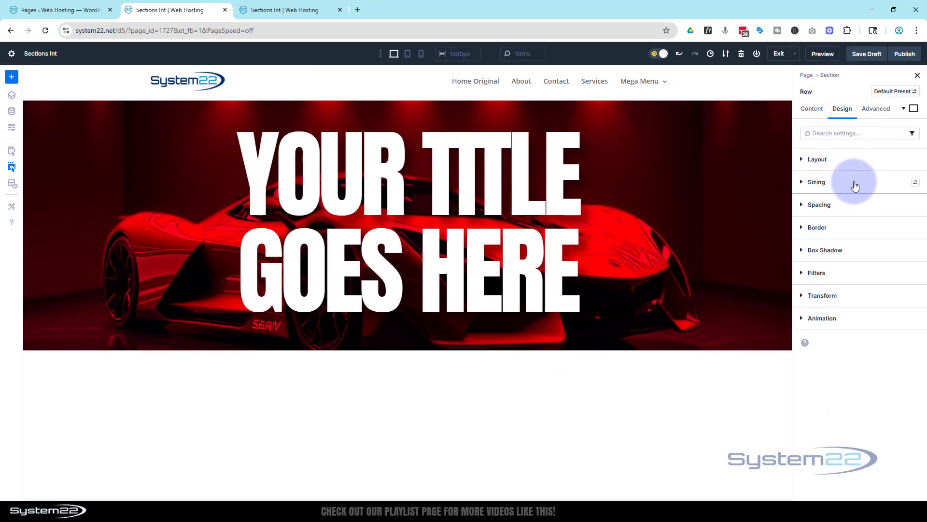
click(739, 354)
click(809, 250)
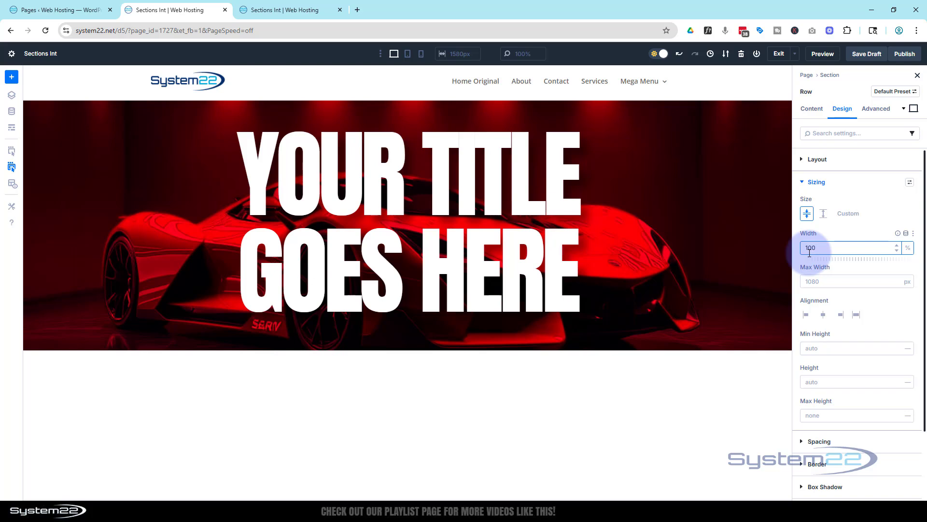
click(816, 282)
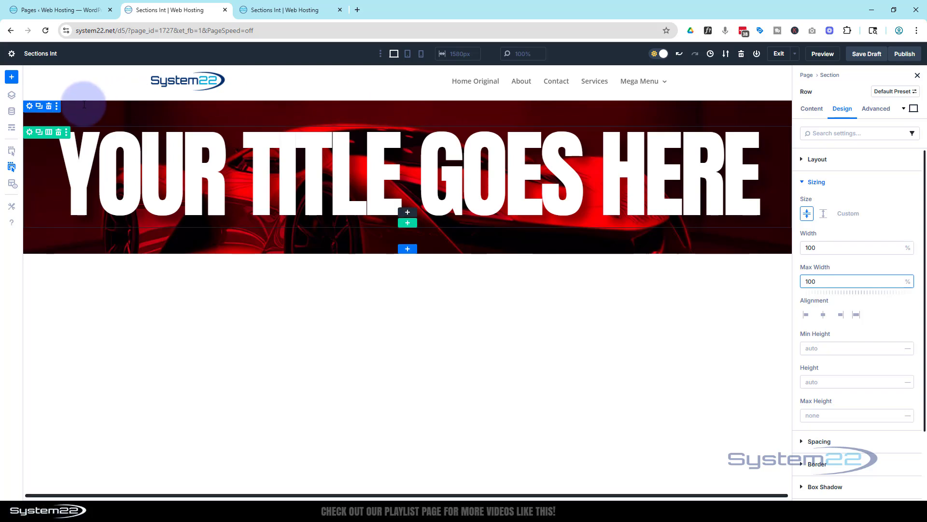
- Set the hero section's Design > Sizing Min Height to 100vh
click(34, 111)
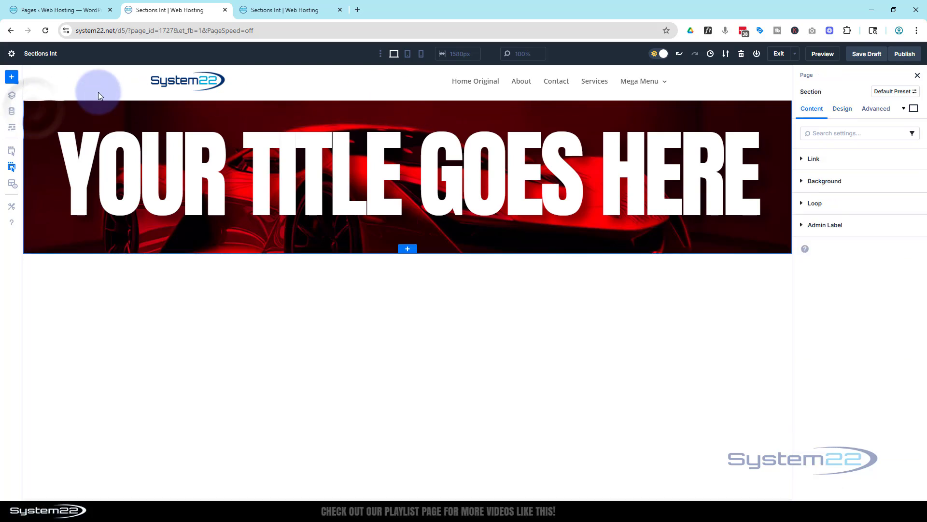
click(844, 111)
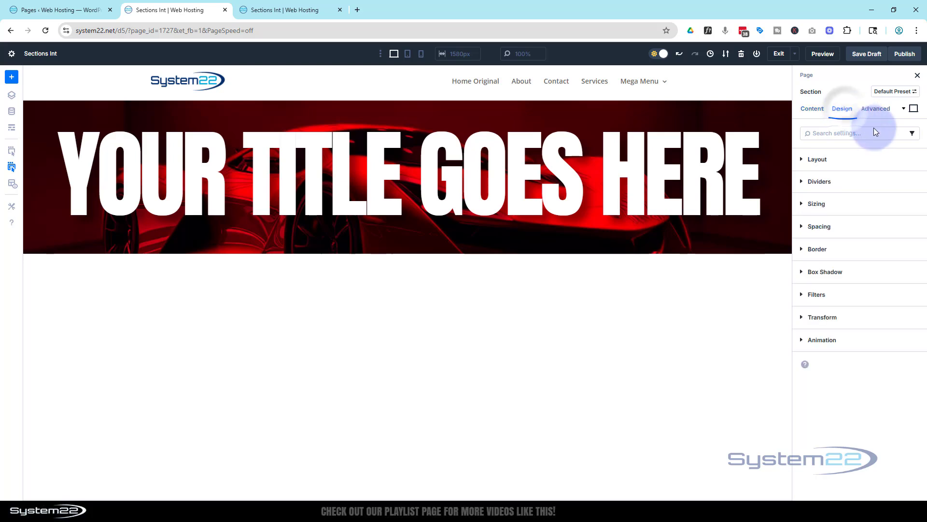
click(851, 208)
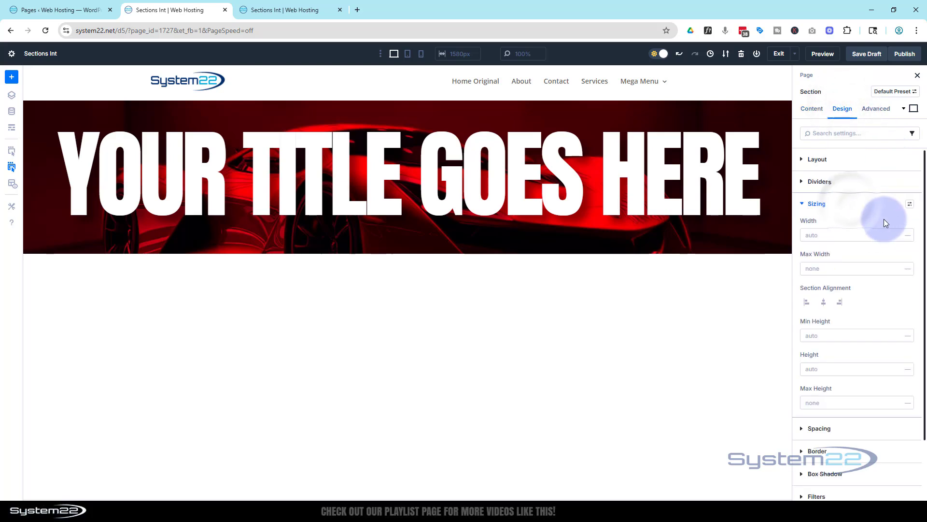
scroll(873, 303, down, 2)
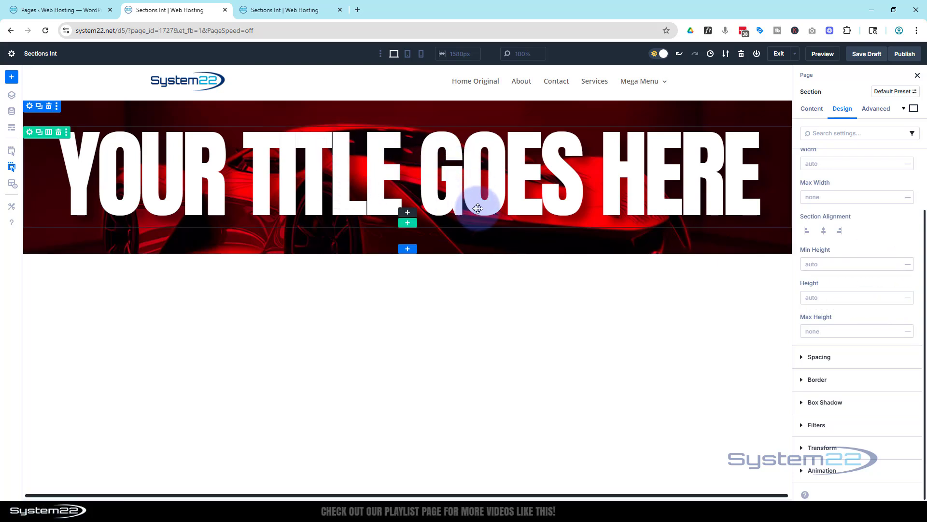
click(830, 263)
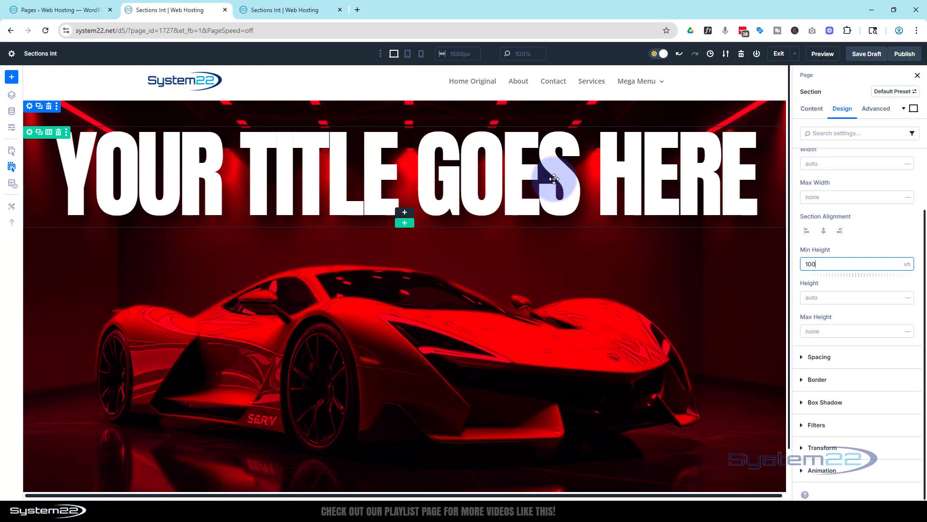
- Keep the section's Layout Style as Flex and set Justify Content to Center
scroll(853, 234, up, 2)
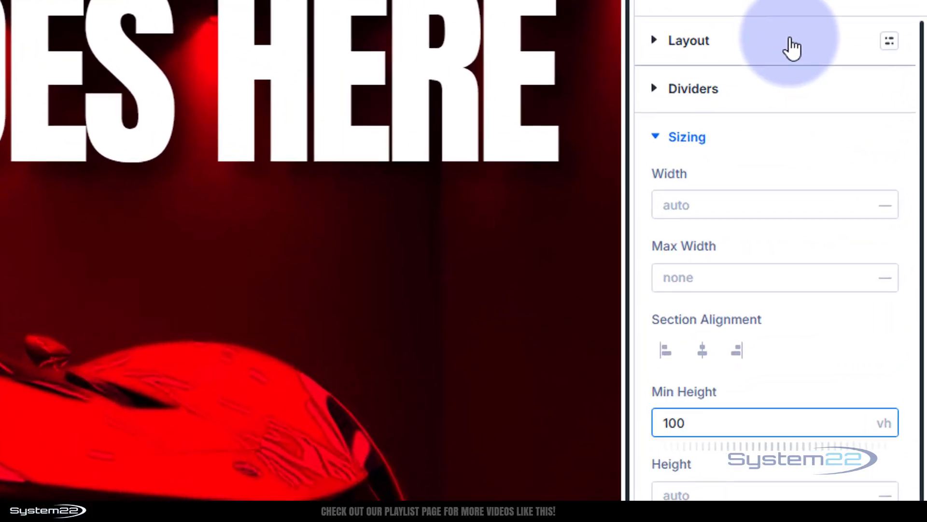
click(865, 161)
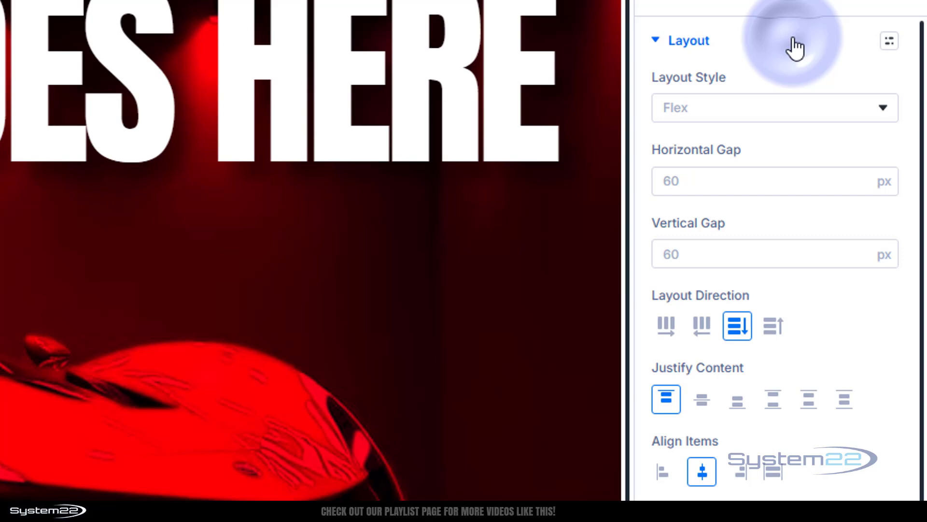
click(783, 111)
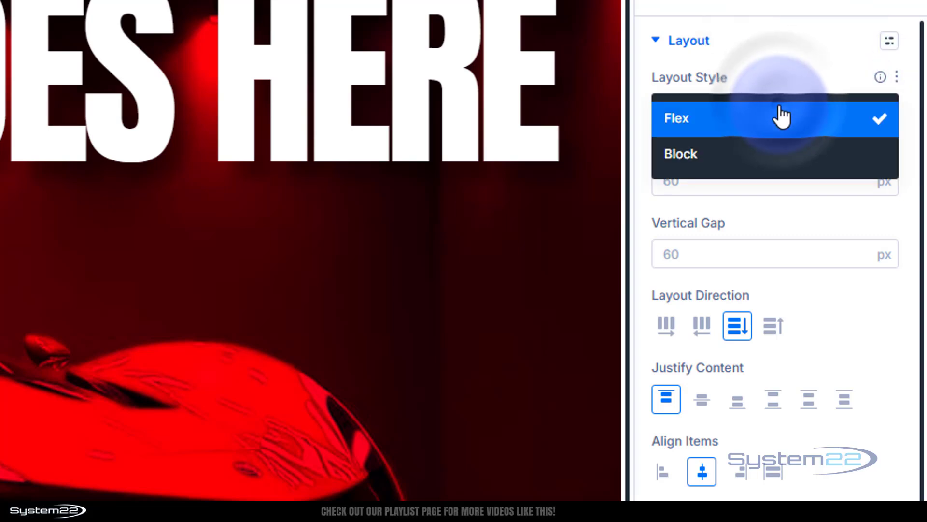
click(782, 116)
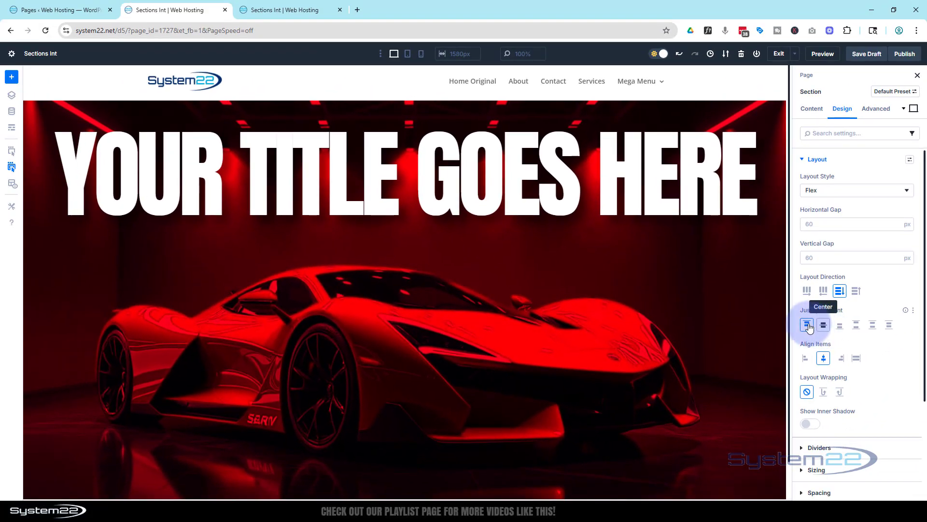
click(806, 326)
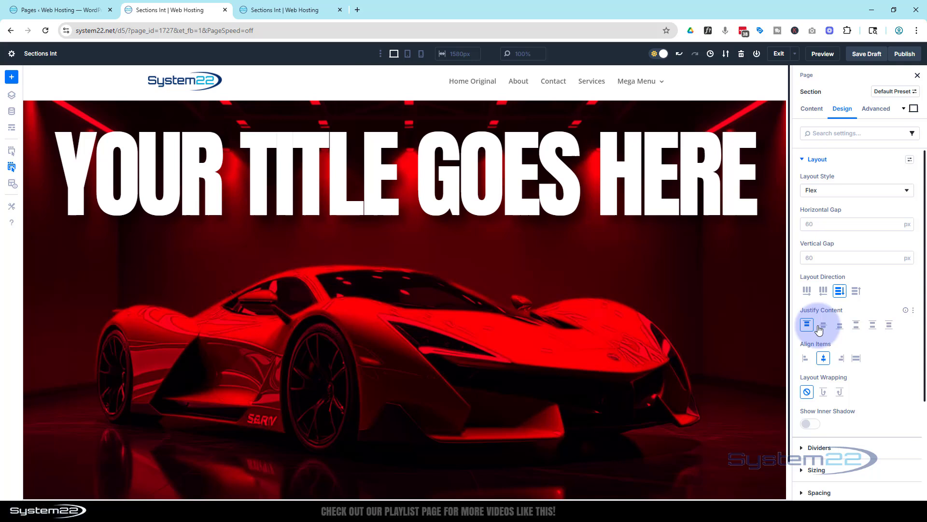
click(823, 327)
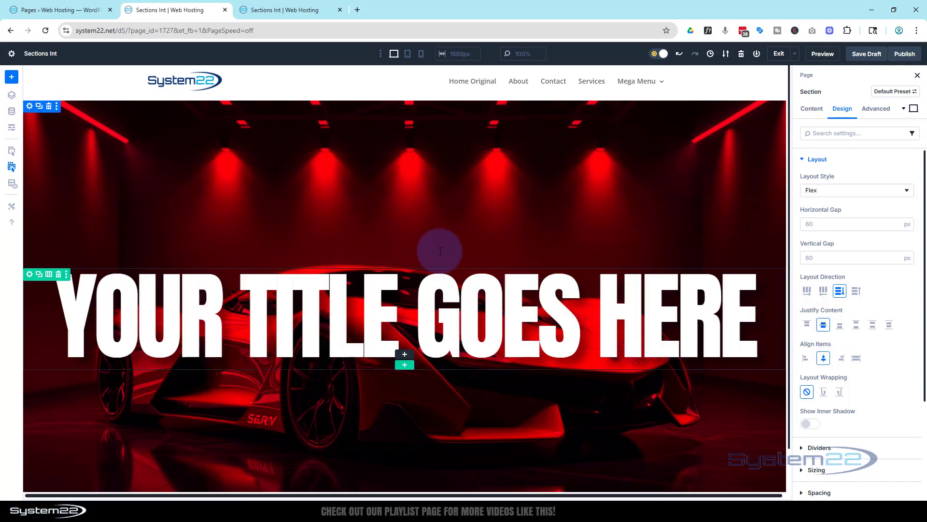
- In Wireframe View, duplicate the hero section and its copy to make three sections
scroll(441, 229, down, 1)
scroll(442, 229, up, 1)
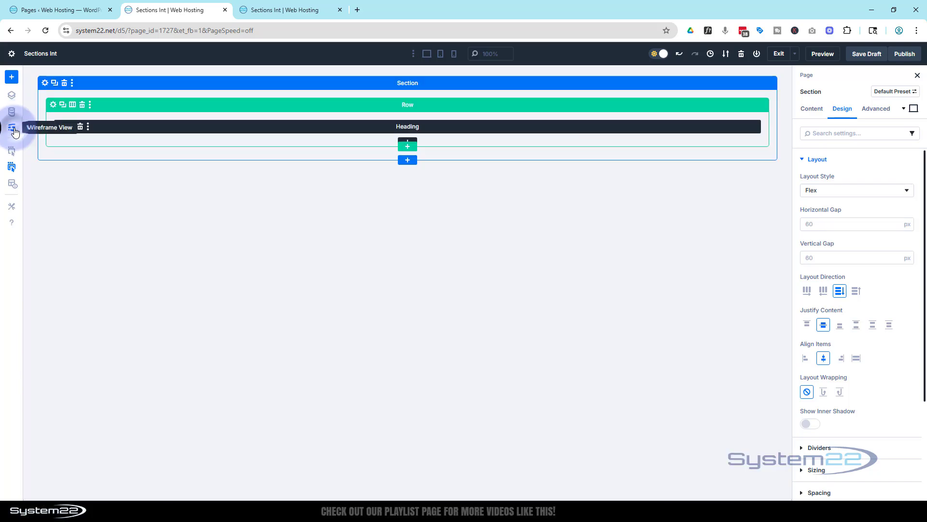
click(12, 128)
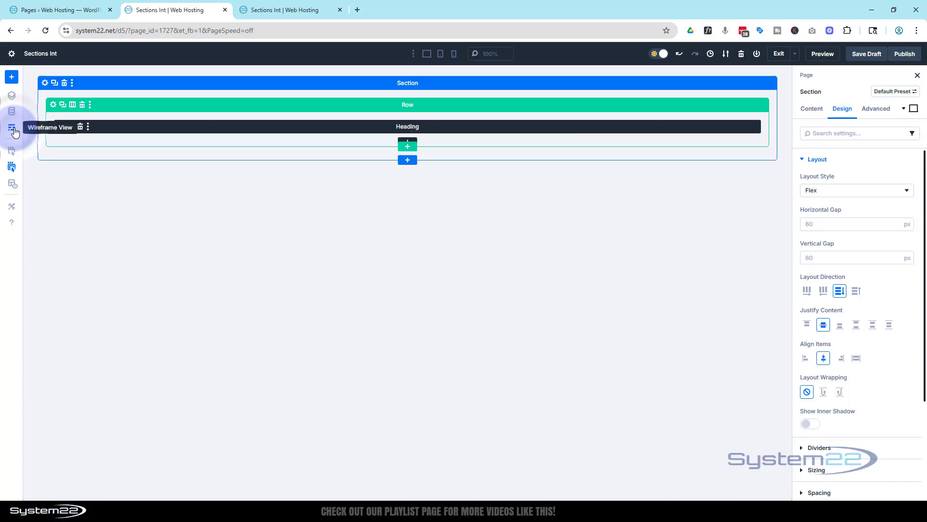
click(55, 83)
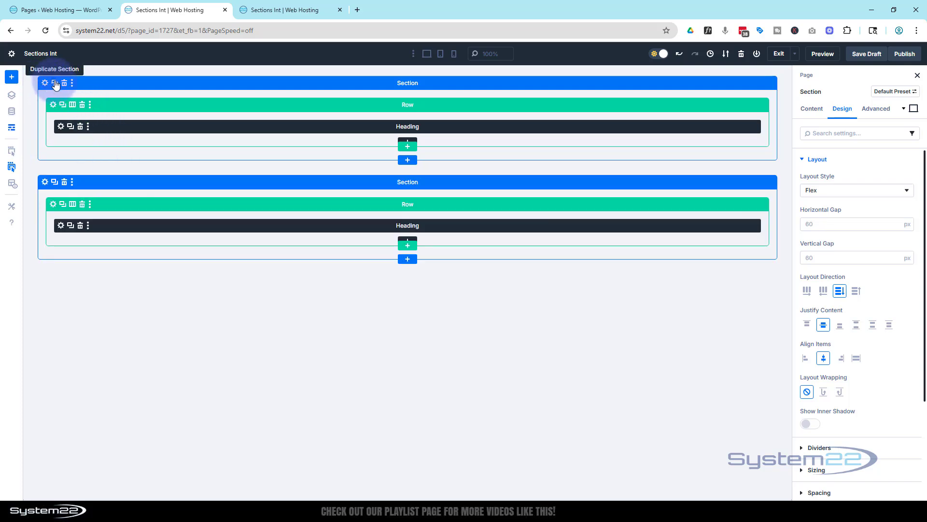
click(54, 183)
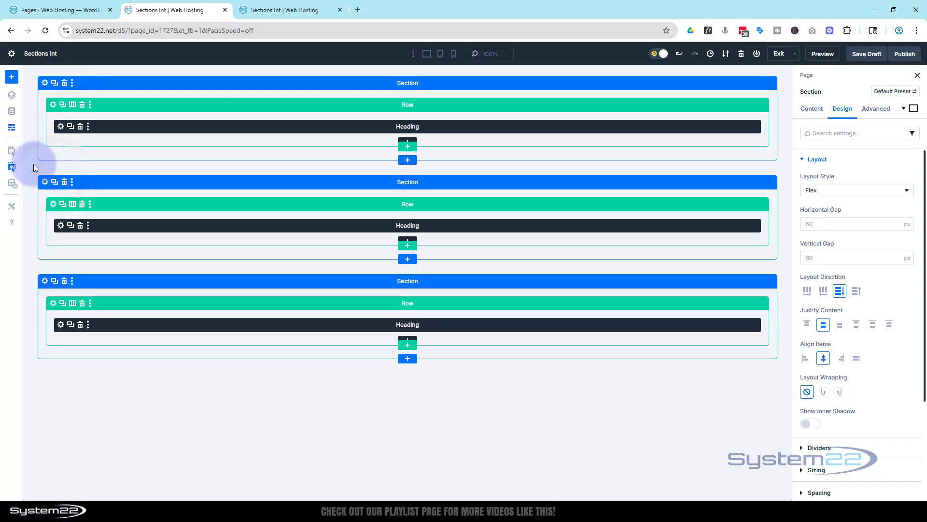
click(12, 151)
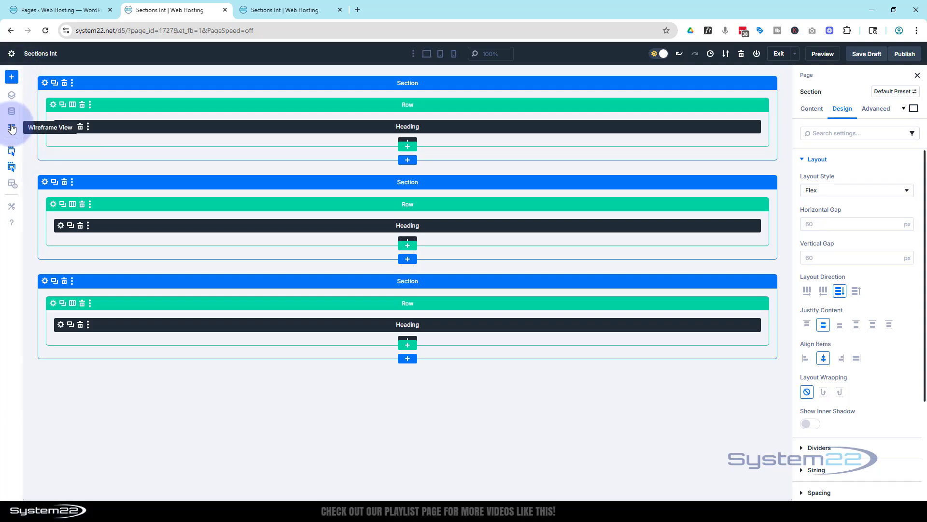
click(12, 128)
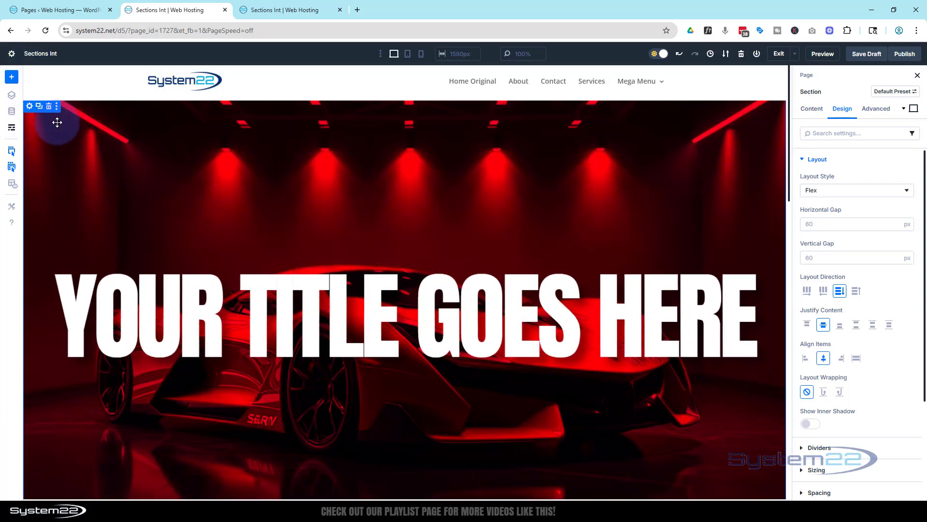
scroll(174, 215, down, 4)
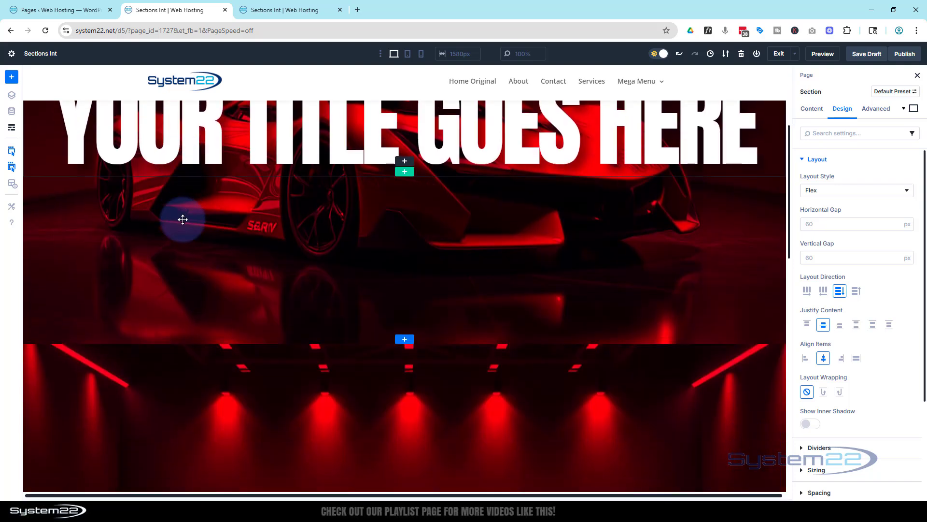
scroll(182, 220, down, 5)
- Give the second section the admin label S2
click(183, 220)
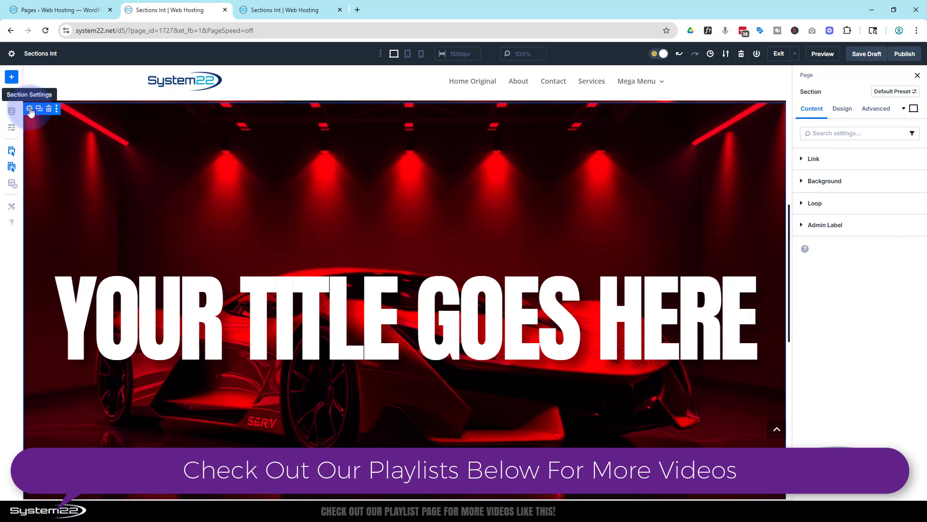
click(826, 224)
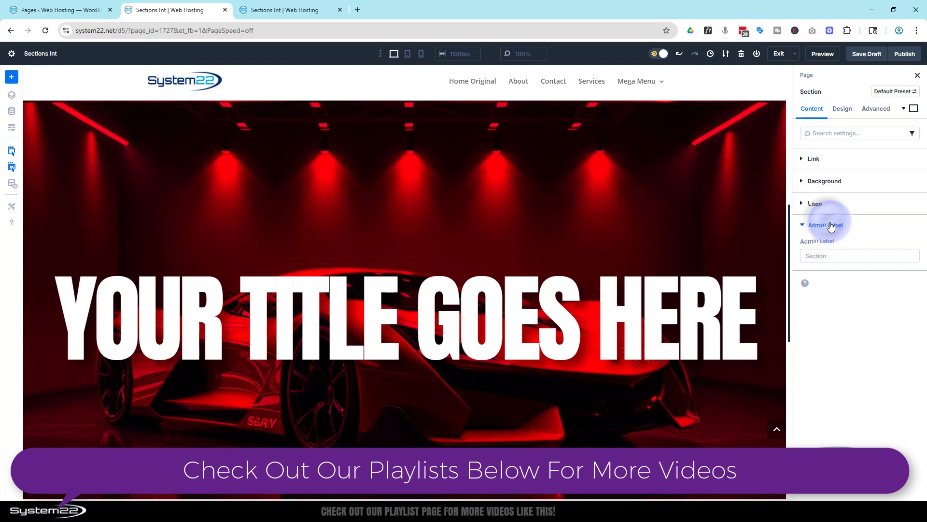
click(816, 249)
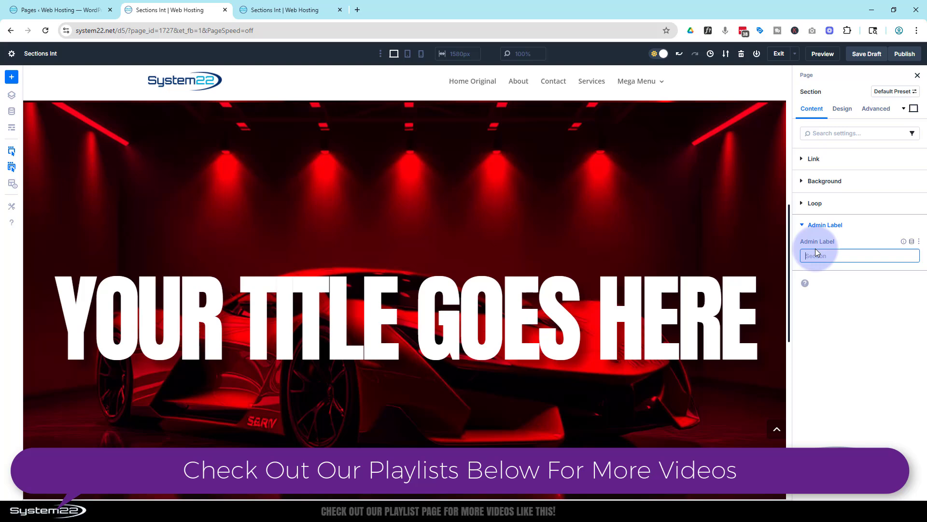
text(S2)
click(868, 284)
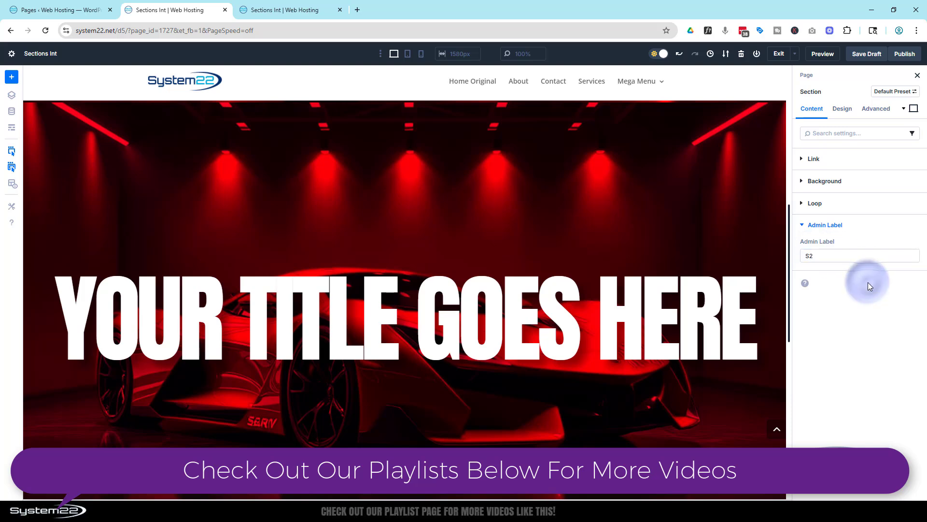
- Change the S2 section's background colour to green 19FF00
click(805, 181)
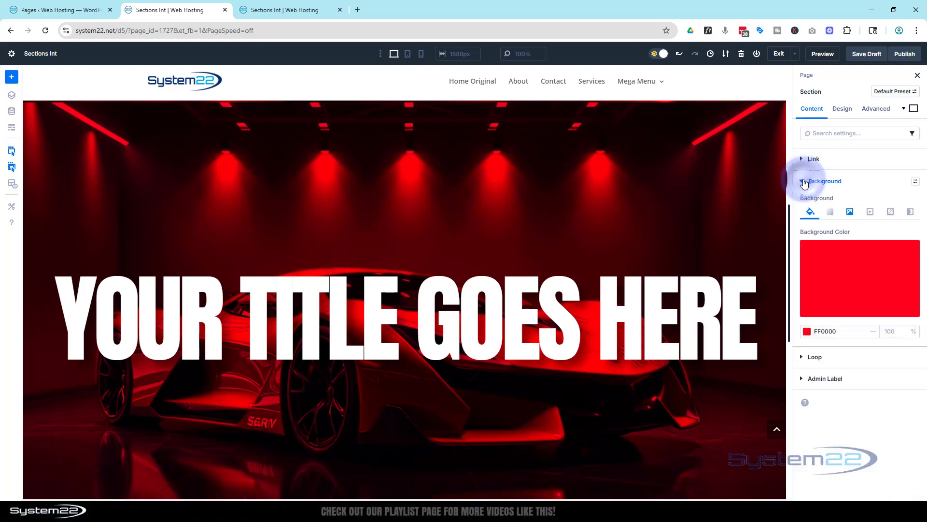
click(852, 281)
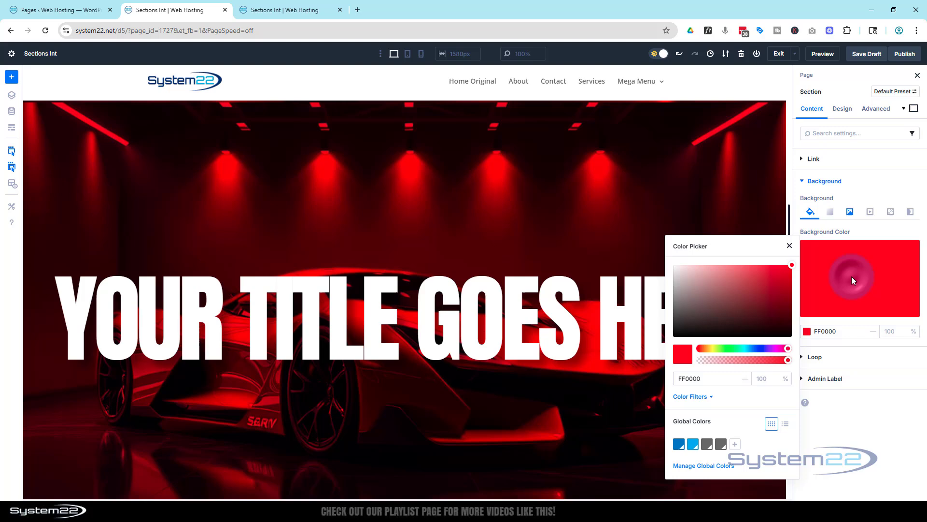
click(730, 350)
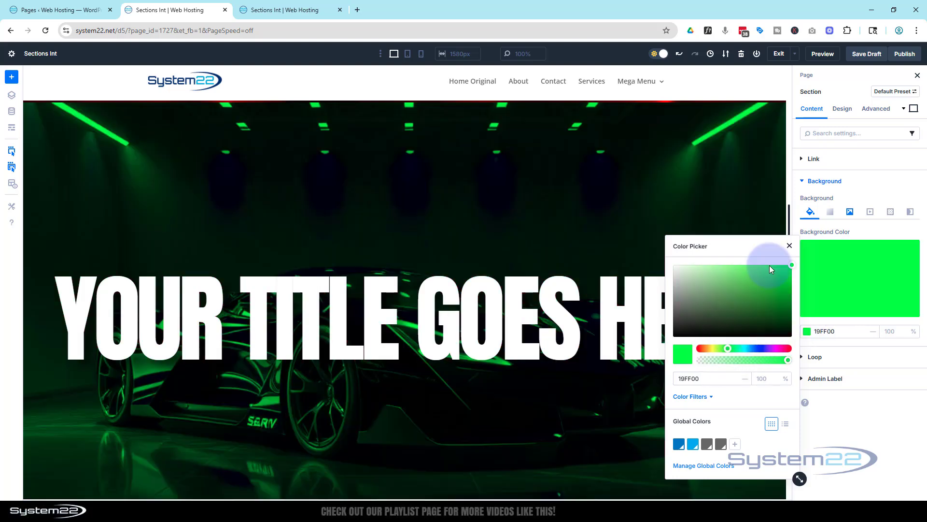
click(790, 246)
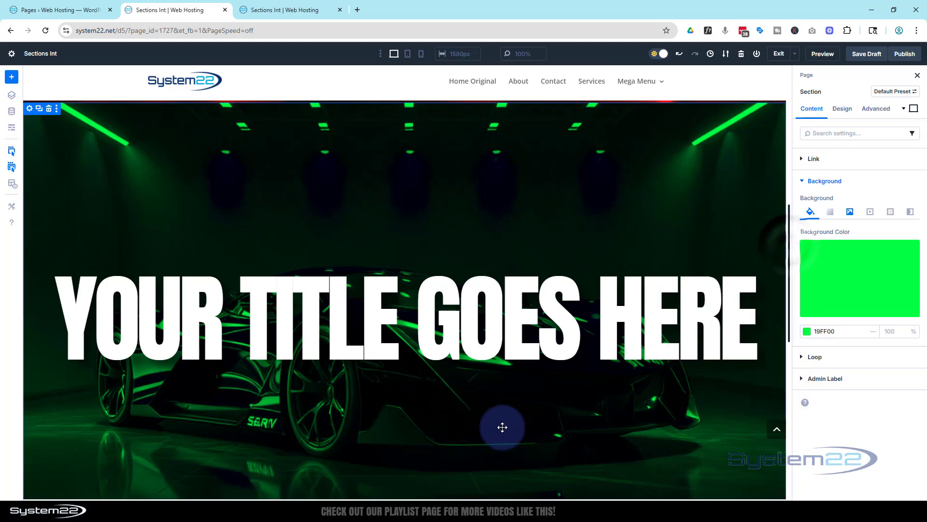
- Label the lower red section s3
scroll(501, 426, down, 8)
scroll(524, 381, up, 1)
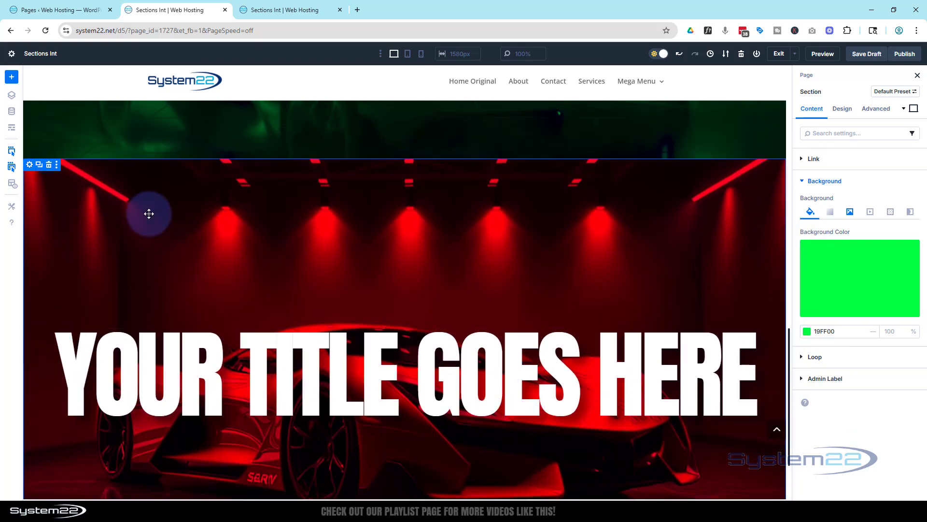
click(91, 221)
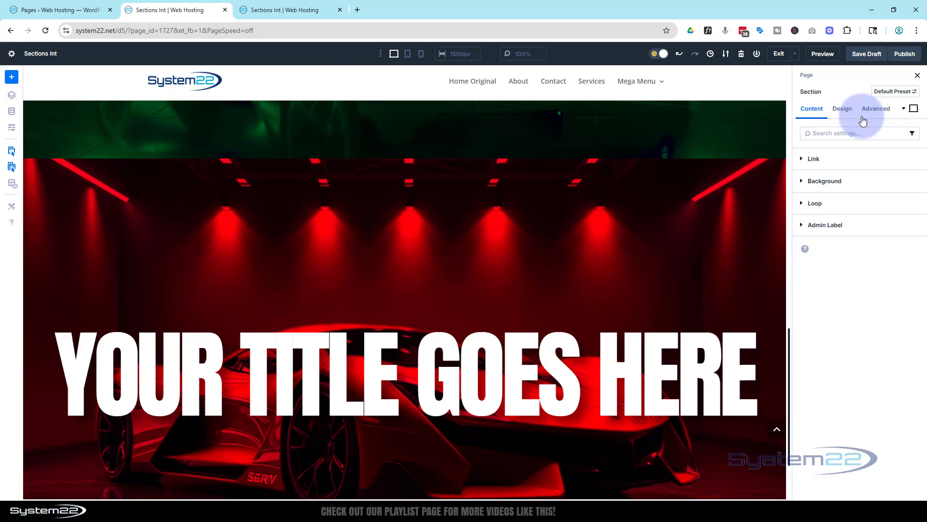
click(858, 225)
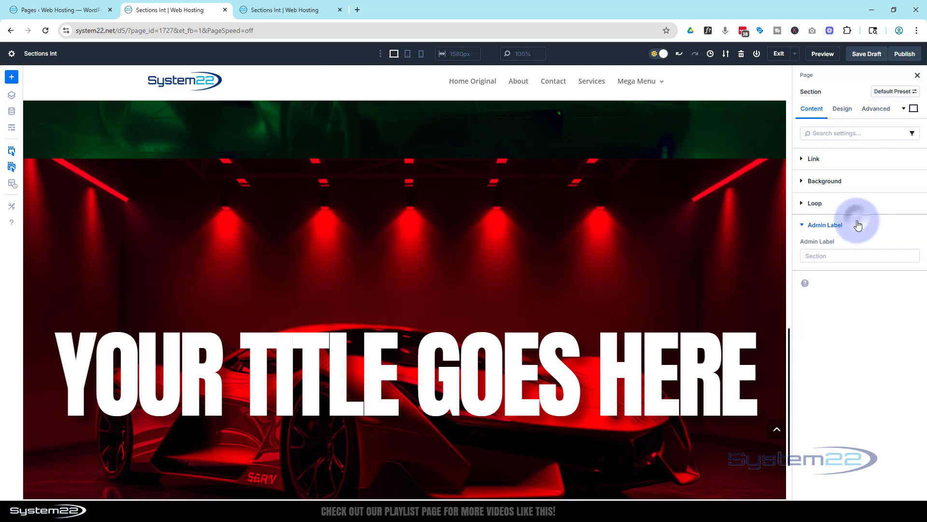
click(816, 255)
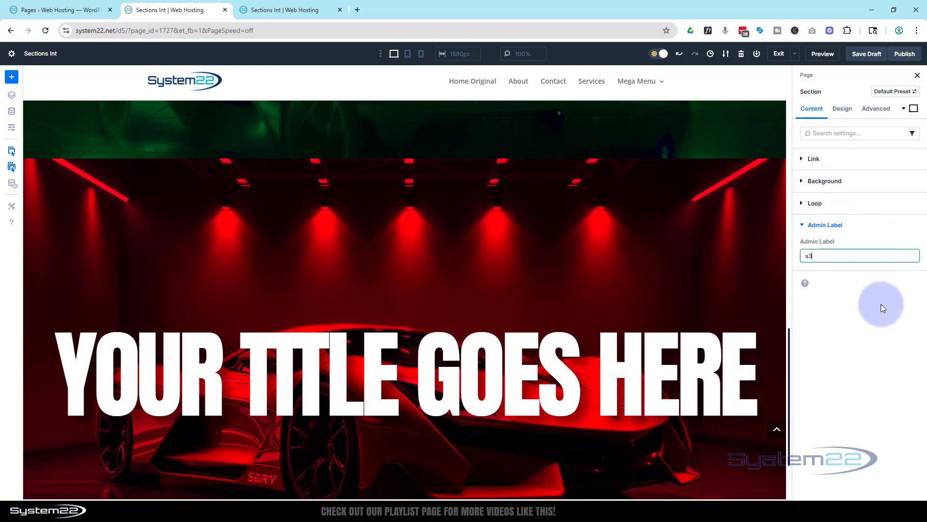
- Label the top red hero section S1
scroll(482, 389, up, 3)
scroll(482, 389, up, 12)
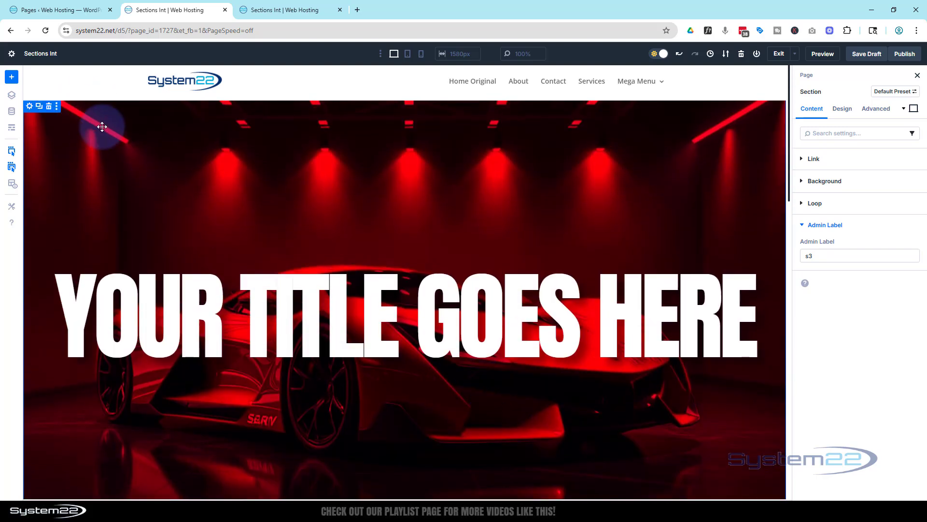
click(30, 111)
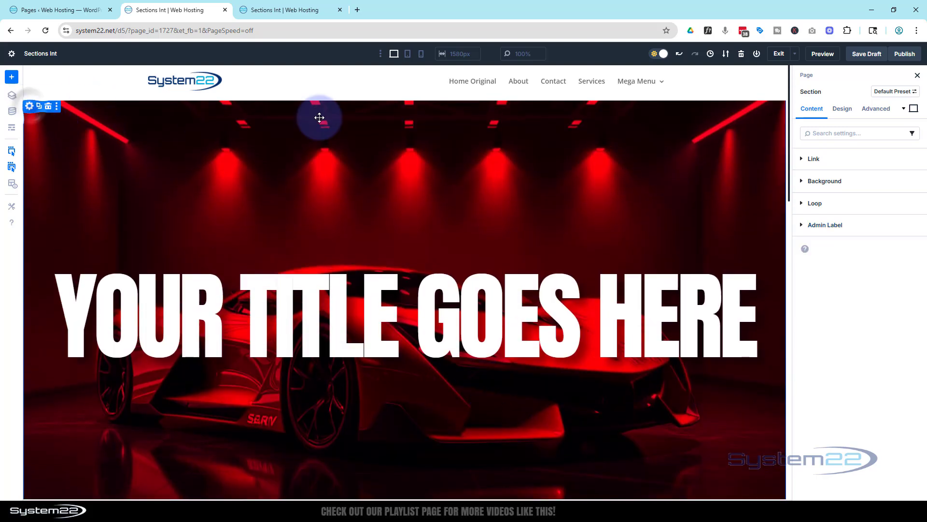
click(828, 226)
click(810, 241)
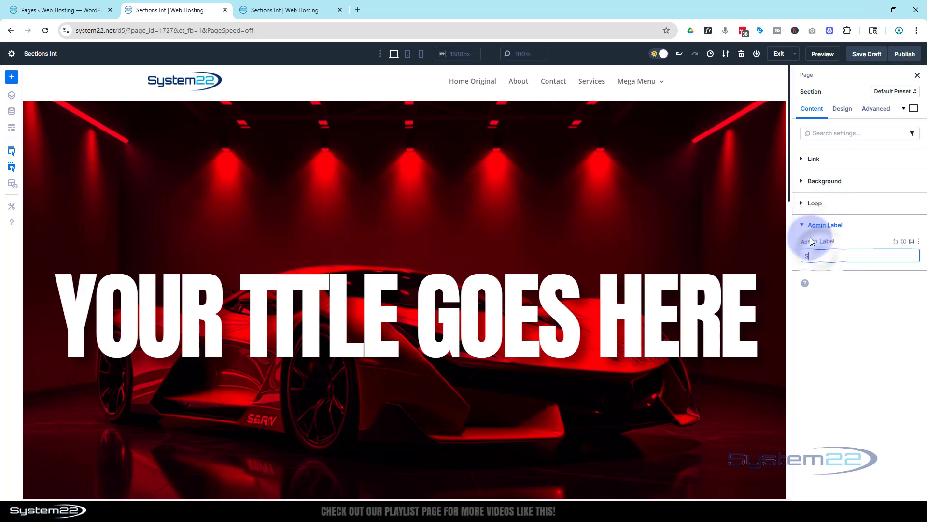
text(S1)
click(887, 259)
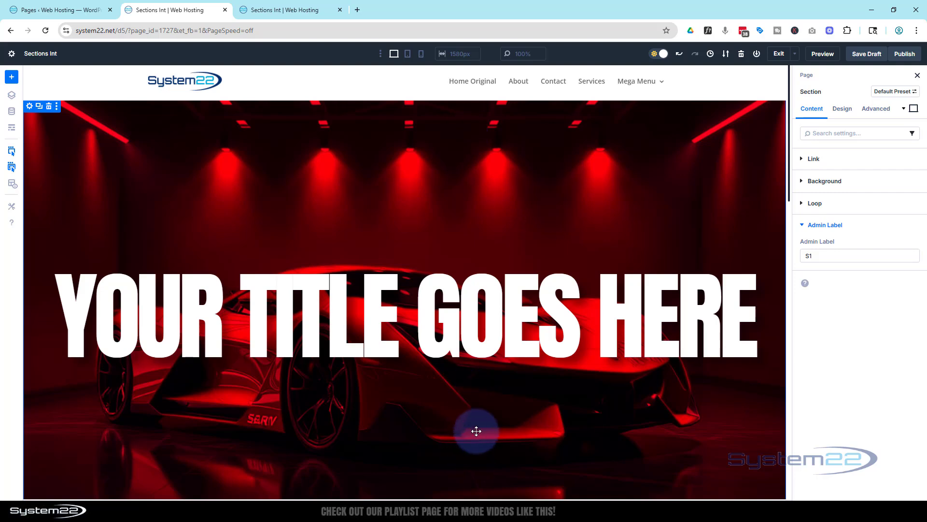
scroll(480, 419, down, 5)
scroll(483, 418, up, 5)
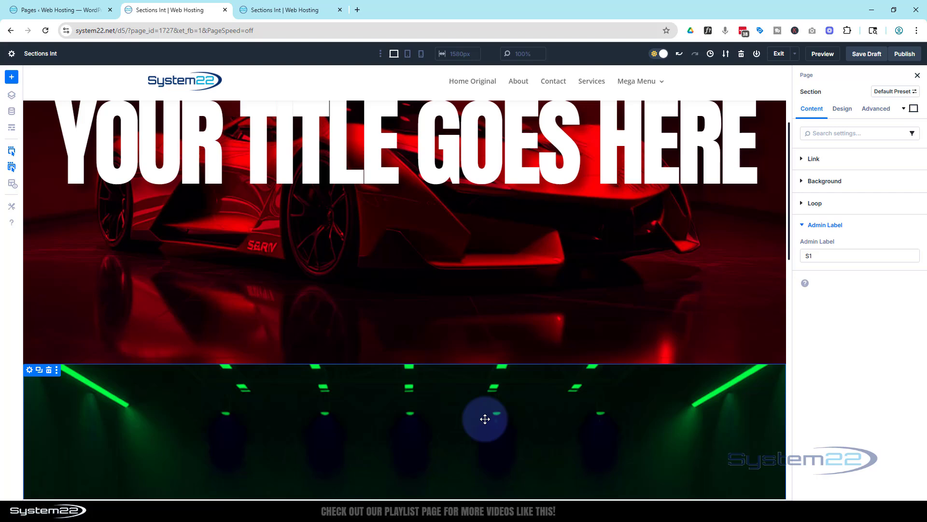
- Give the S1 hero an On Click interaction that scrolls to Section (S2), and save it
mouse_move(29, 108)
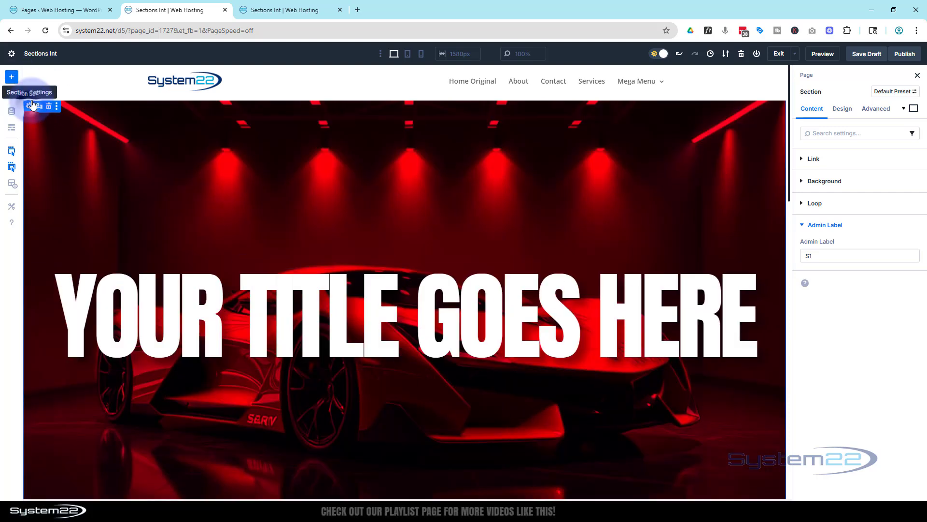
click(876, 109)
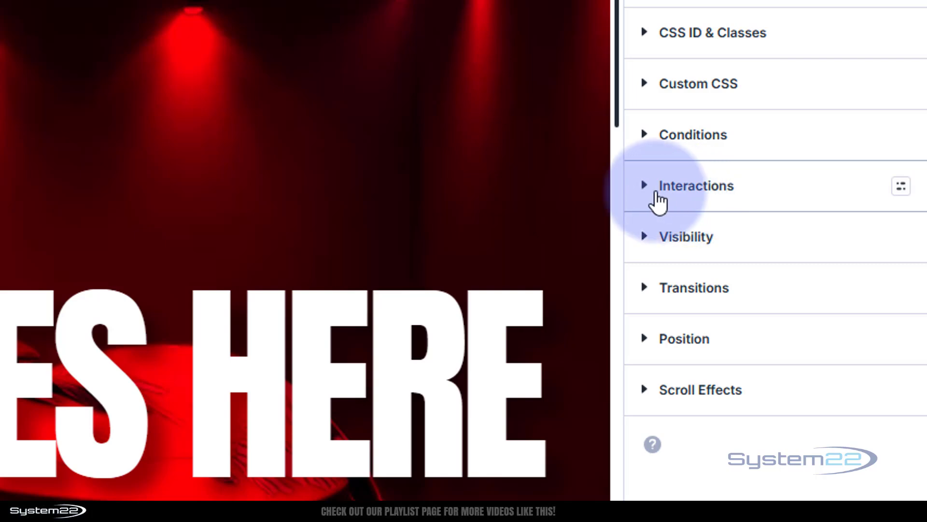
click(654, 196)
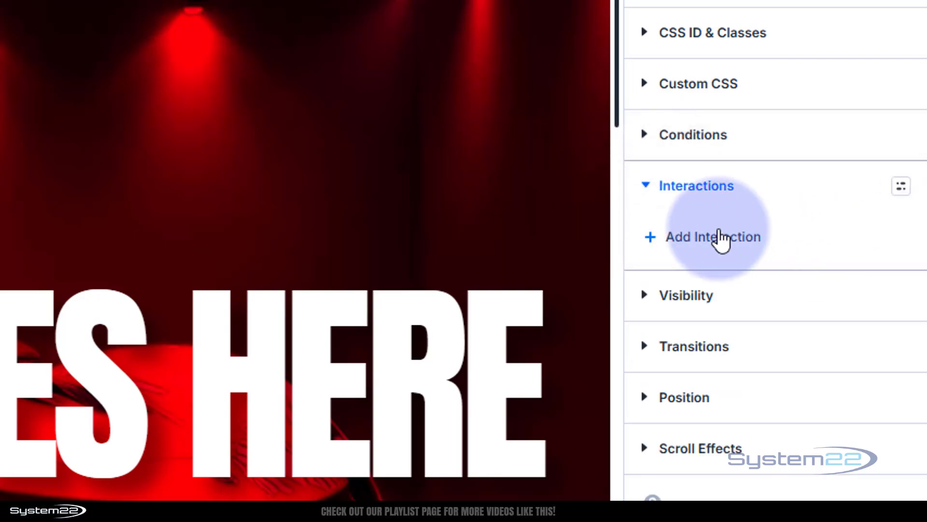
click(720, 240)
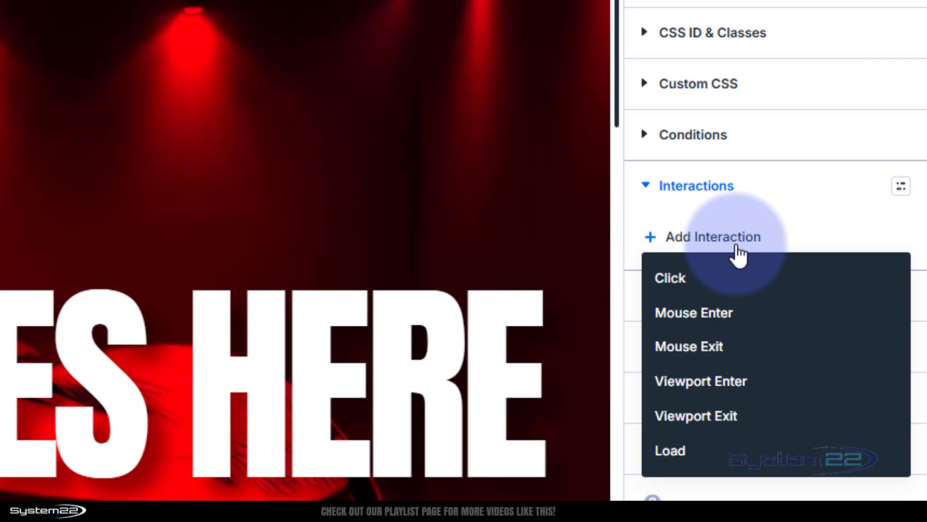
click(695, 285)
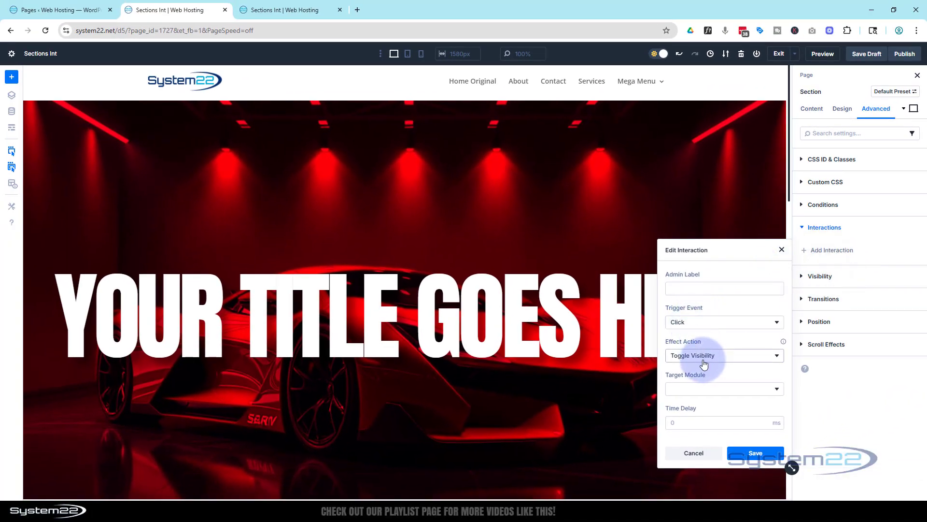
click(704, 357)
click(695, 431)
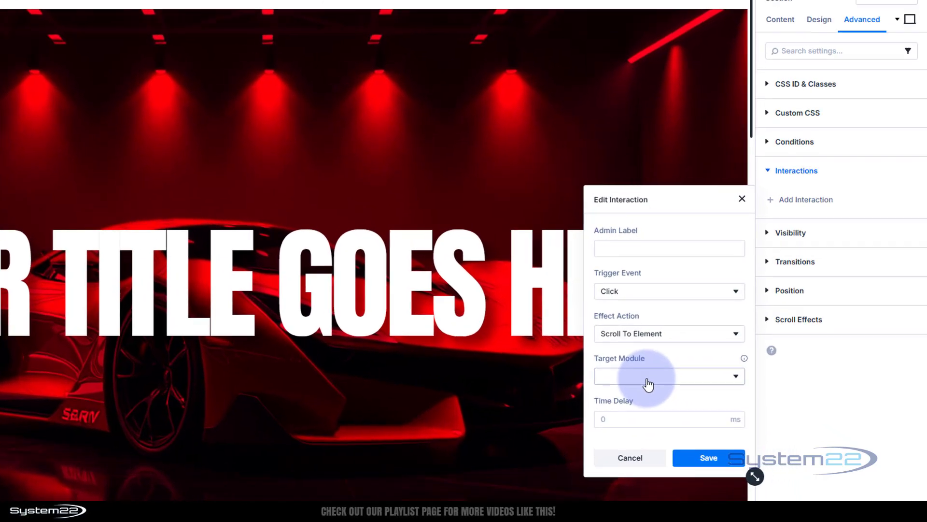
click(708, 395)
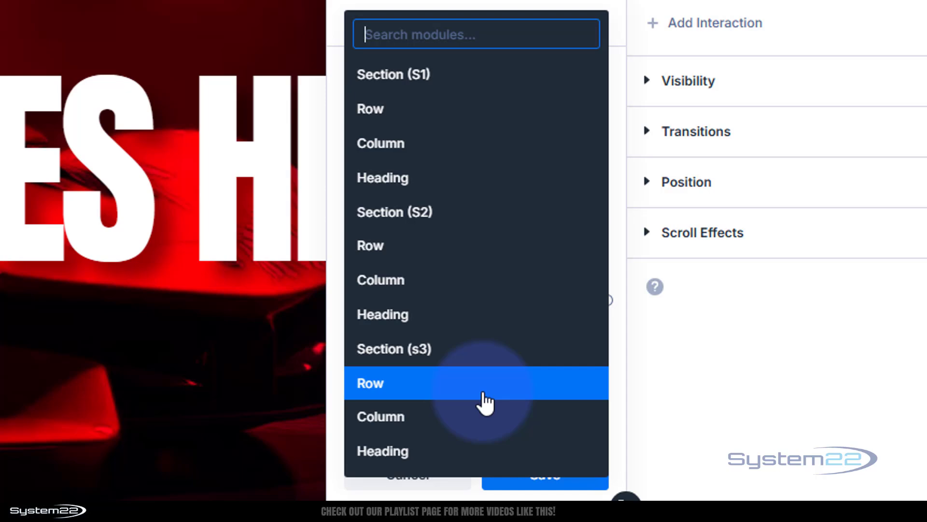
click(418, 216)
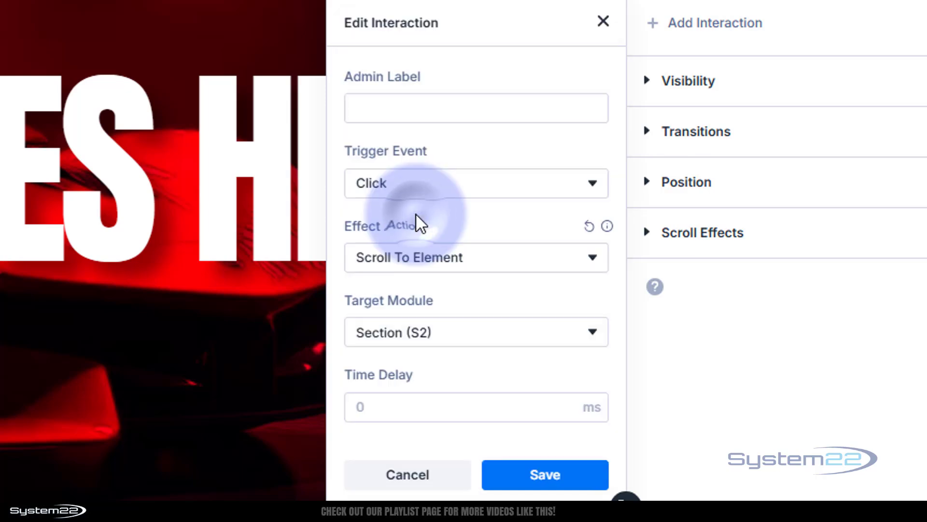
click(536, 483)
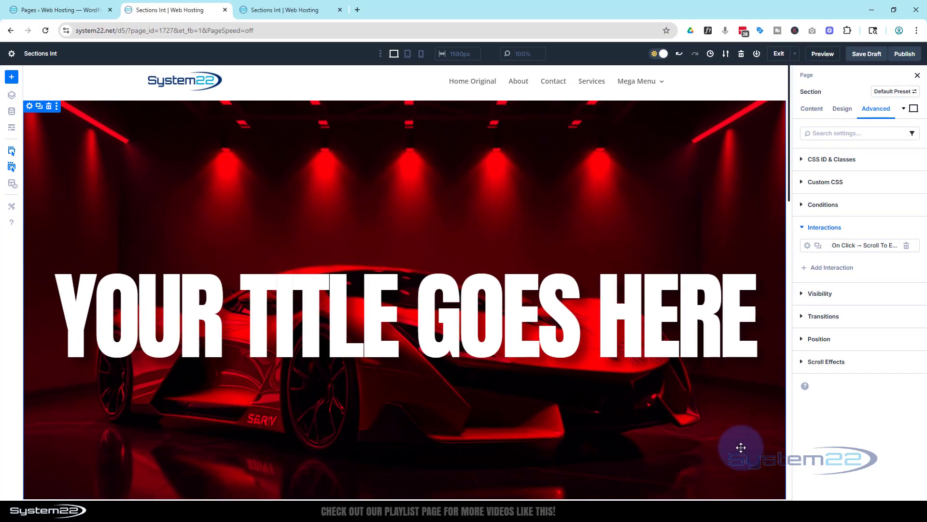
- After testing the hero's scroll, give the green S2 section an On Click Scroll To Element targeting Section (s3)
click(716, 445)
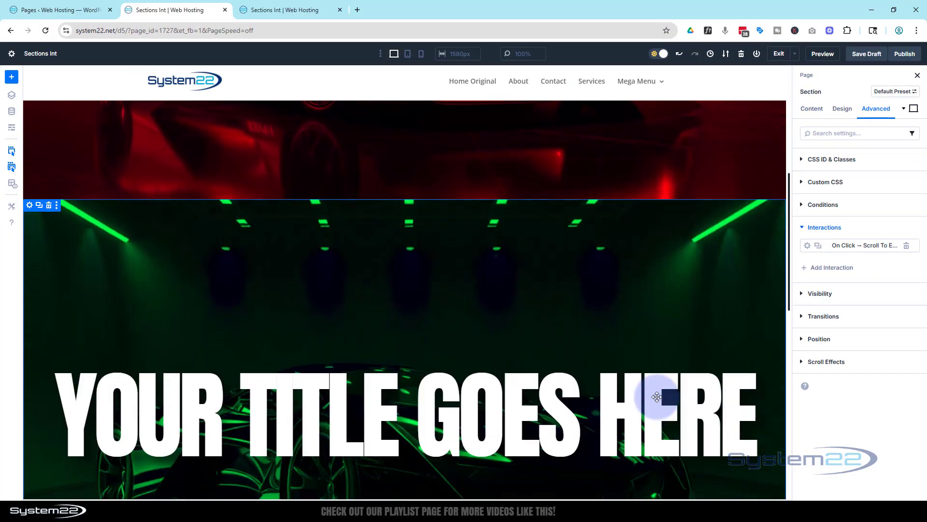
click(648, 399)
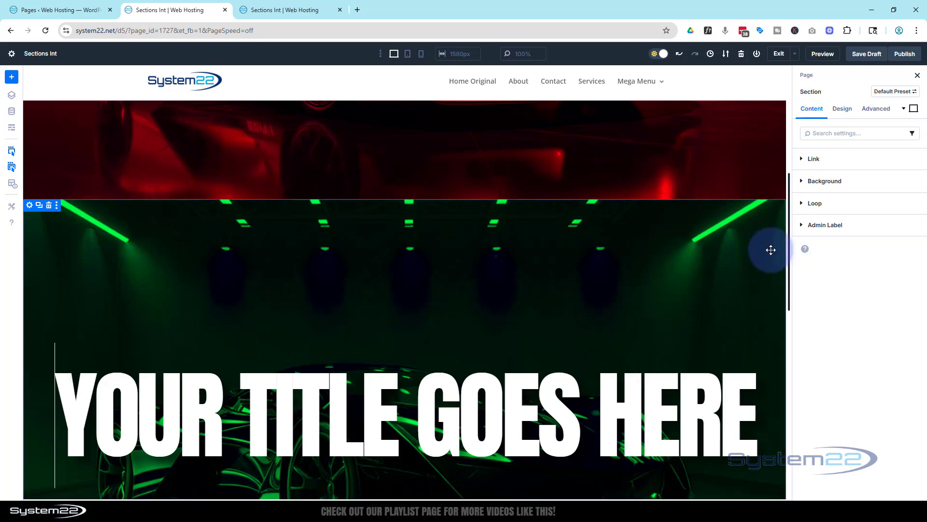
click(876, 108)
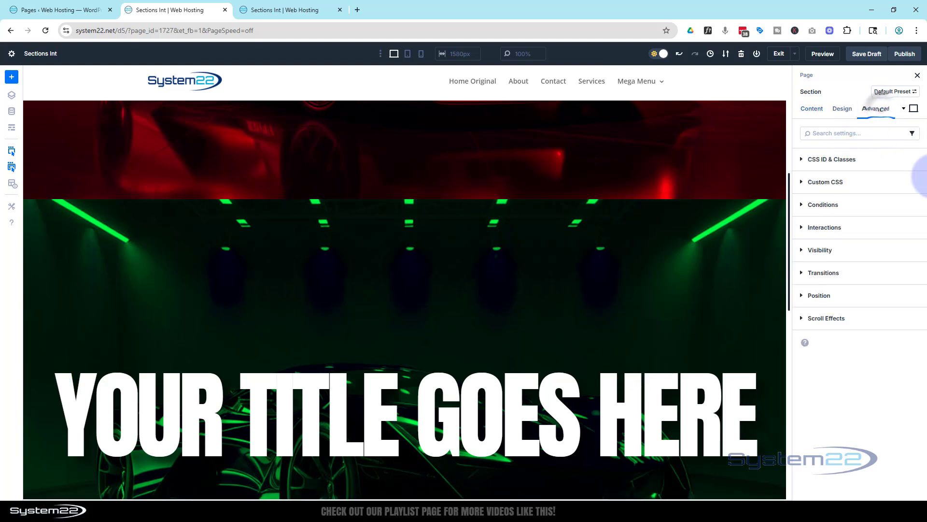
click(850, 234)
click(833, 251)
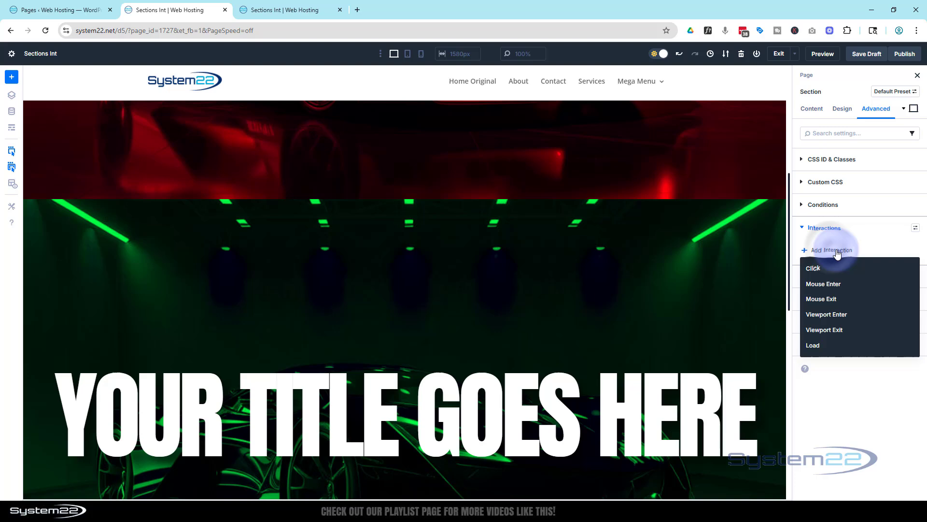
click(834, 271)
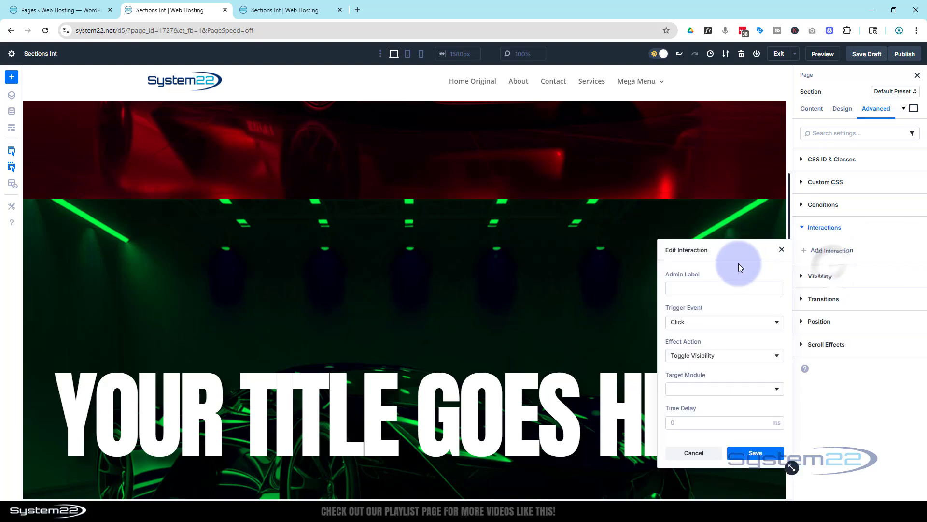
click(724, 355)
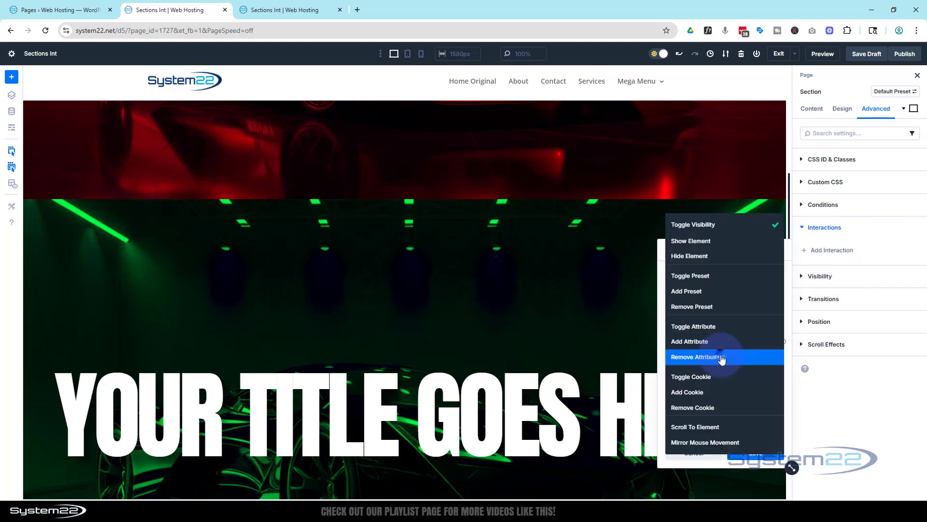
click(706, 429)
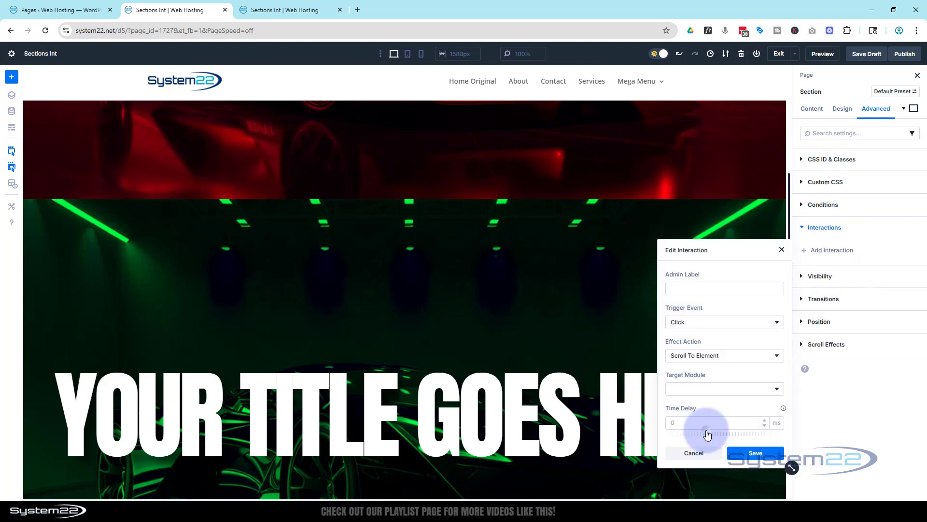
click(710, 390)
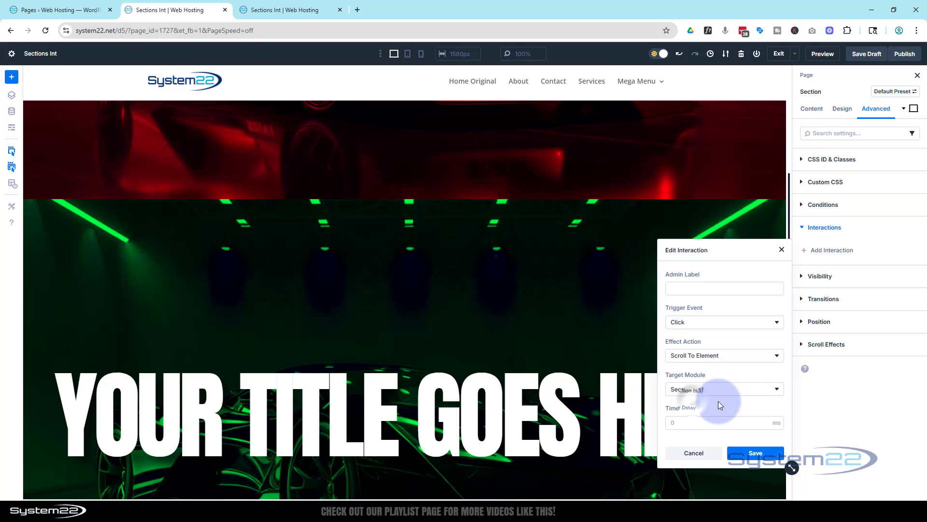
click(755, 453)
- Select the red s3 section and add an On Click interaction in its Advanced settings
scroll(623, 423, down, 3)
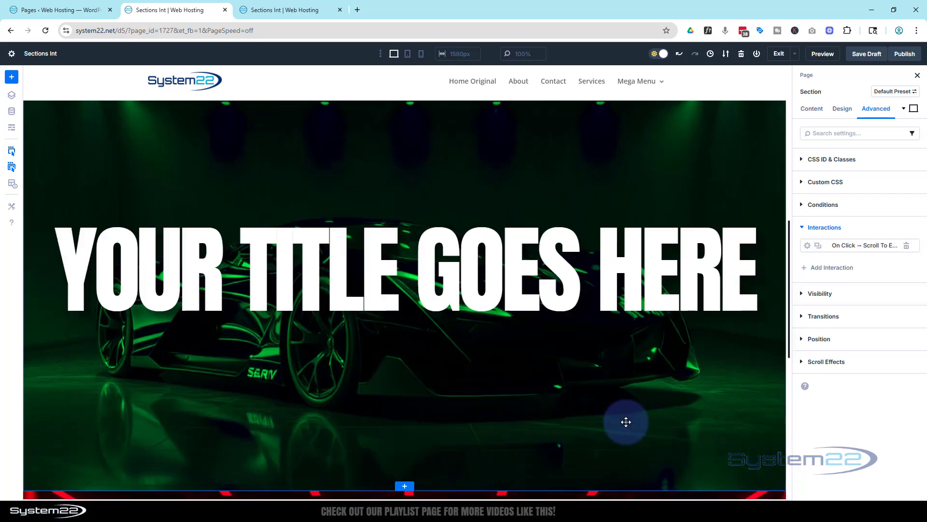
scroll(626, 422, down, 7)
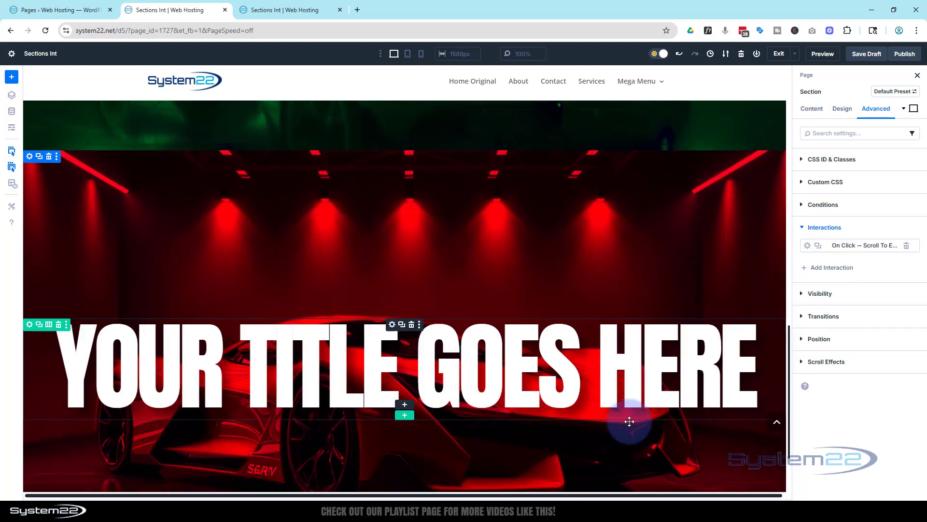
scroll(628, 421, down, 2)
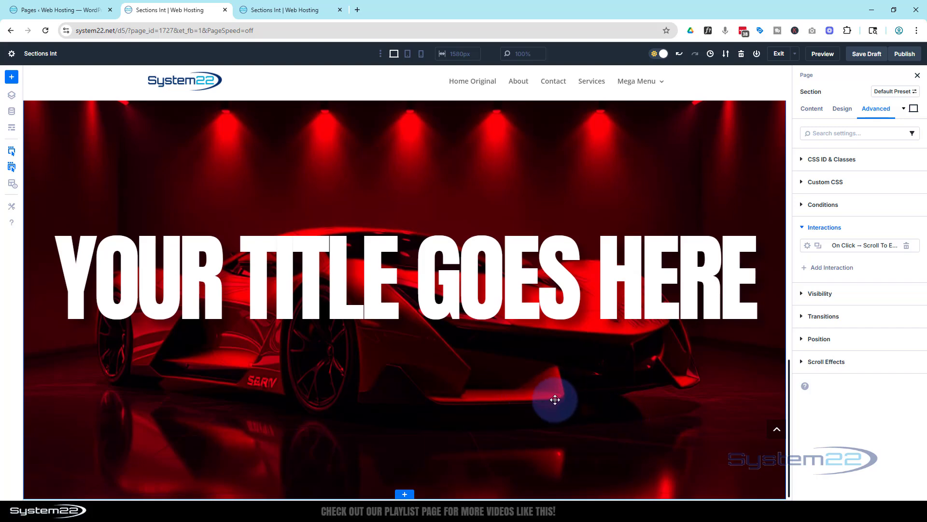
scroll(555, 400, up, 6)
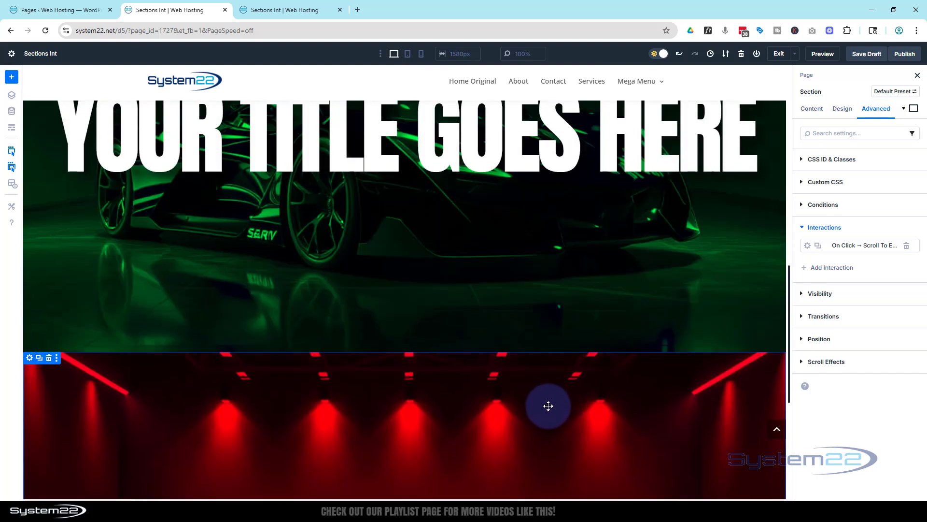
scroll(548, 405, down, 4)
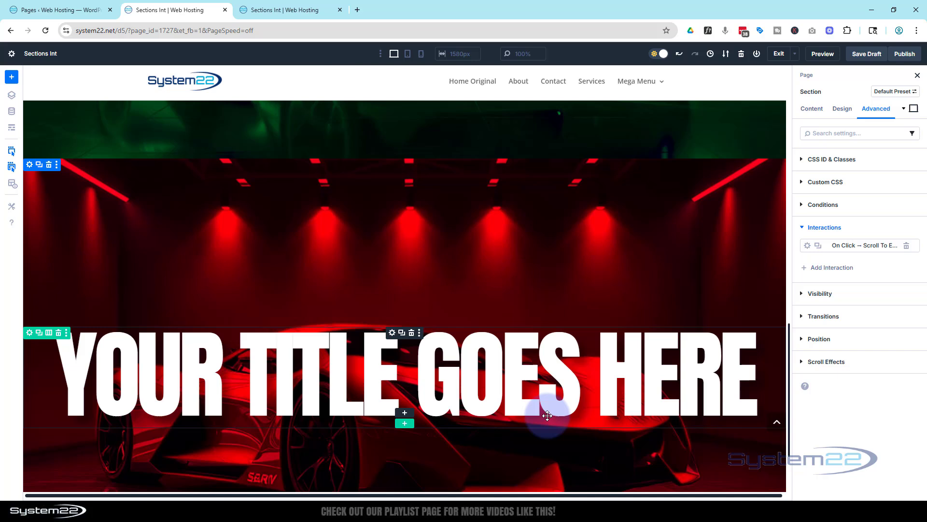
click(501, 276)
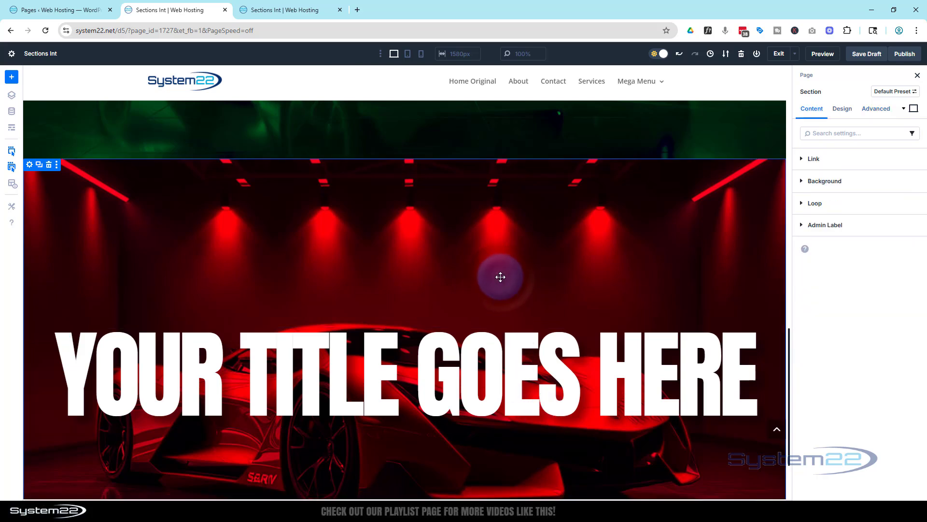
click(889, 117)
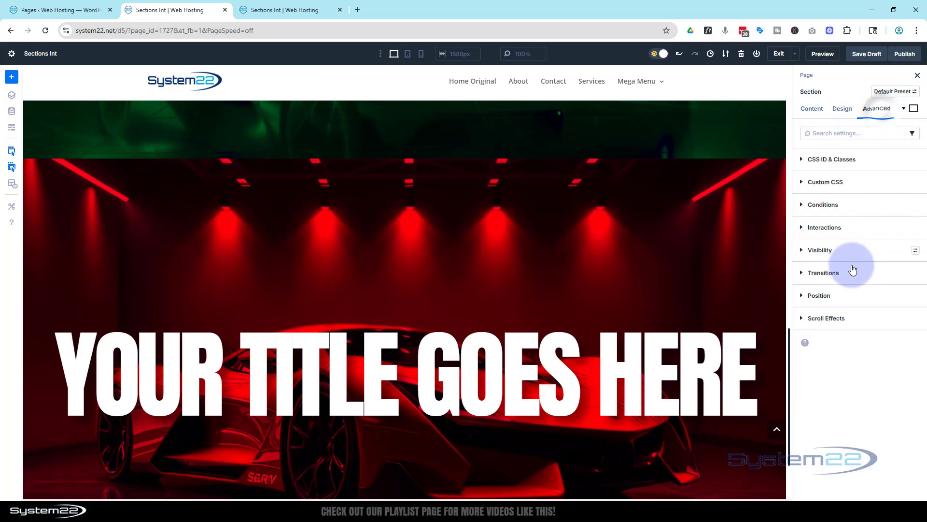
click(848, 235)
click(836, 250)
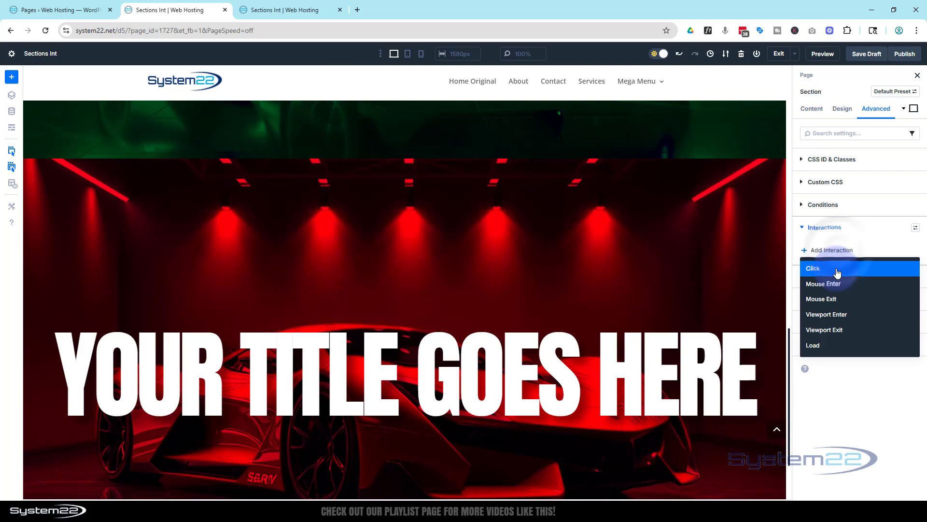
click(837, 273)
- Set the interaction to Scroll To Element targeting Section (S1), and save it
click(710, 356)
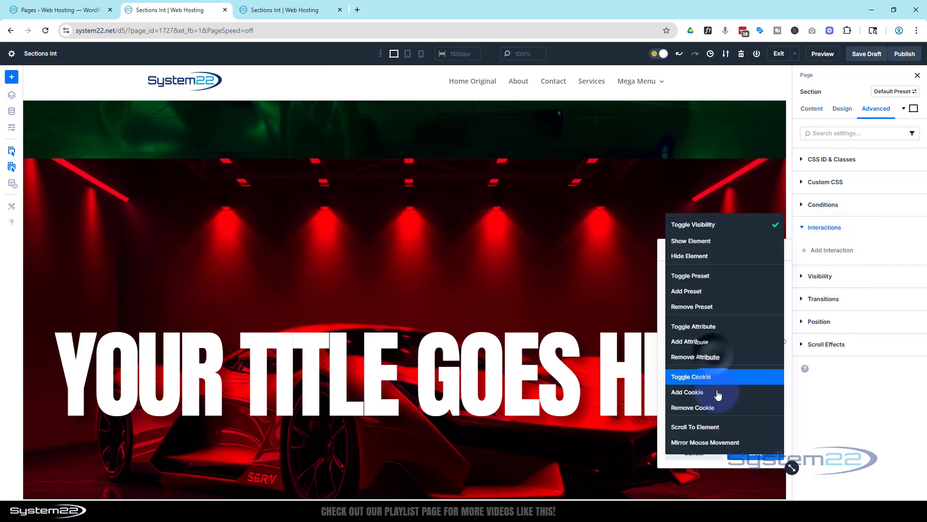
click(698, 426)
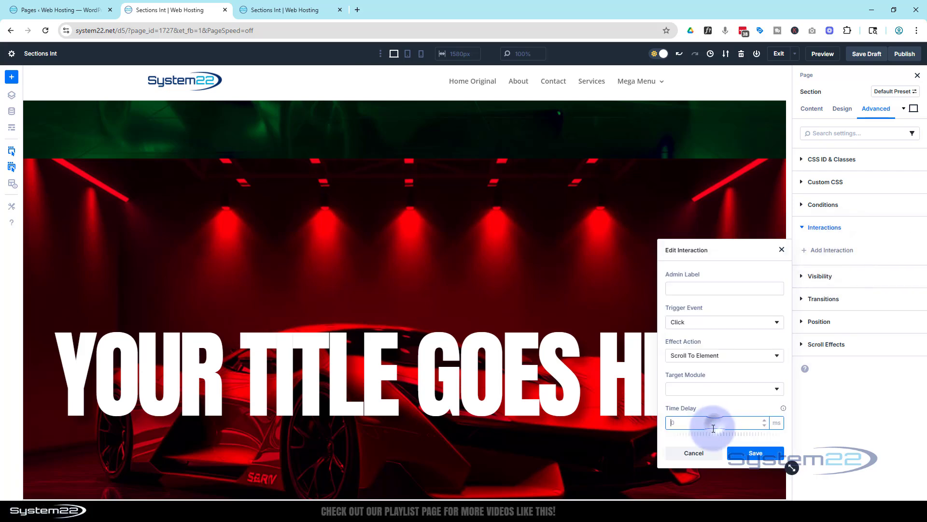
click(703, 389)
click(701, 277)
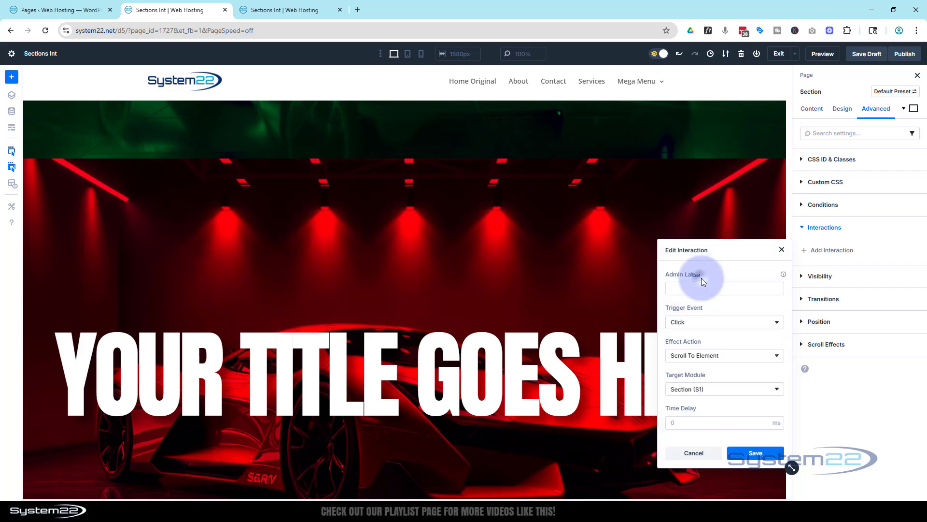
click(756, 453)
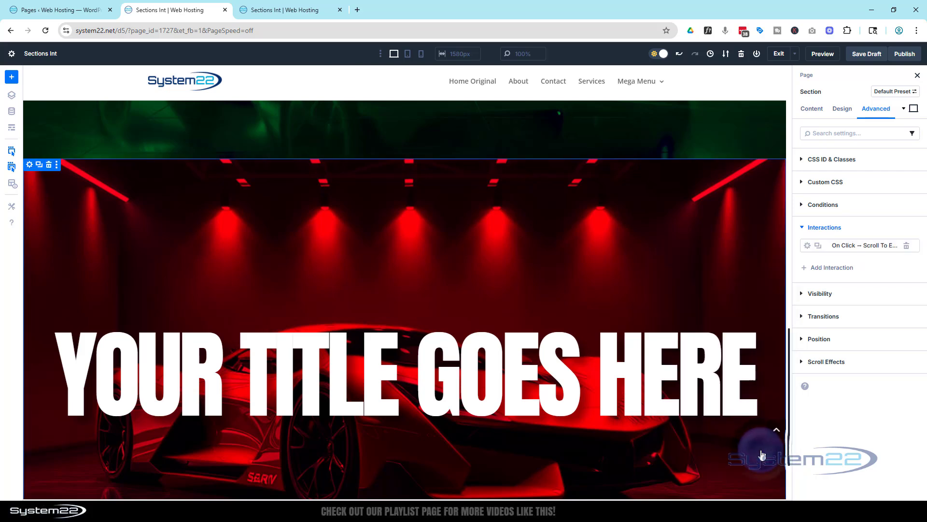
- Recolour the s3 section's background from FF0000 to blue 0012FF, tinting its car image blue
click(812, 109)
click(807, 182)
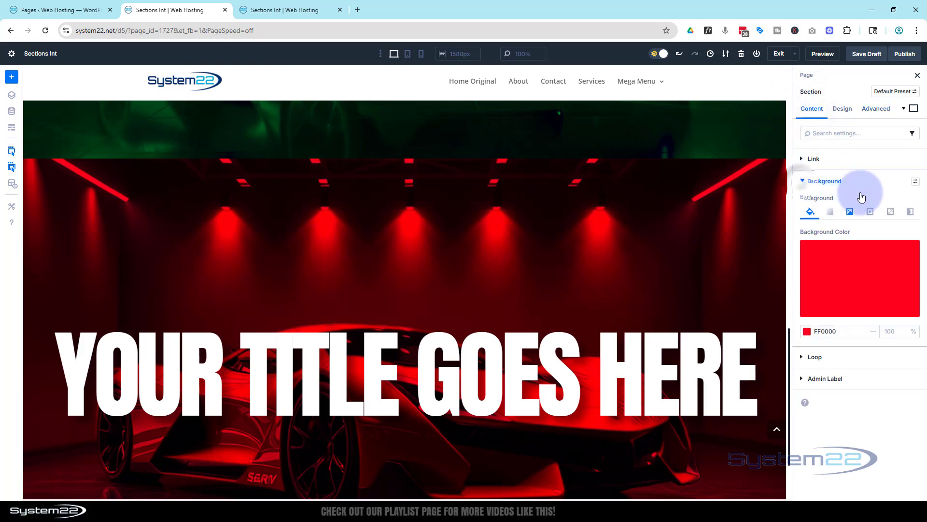
click(860, 287)
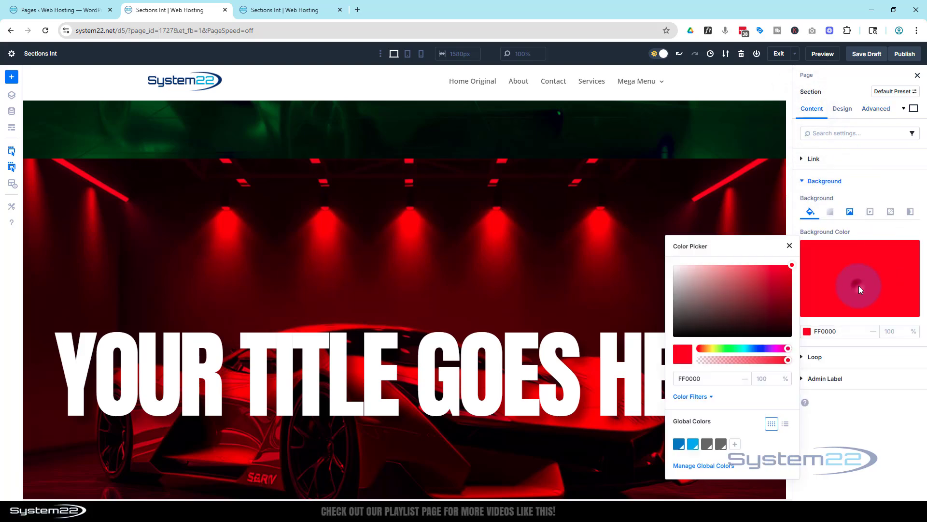
click(757, 348)
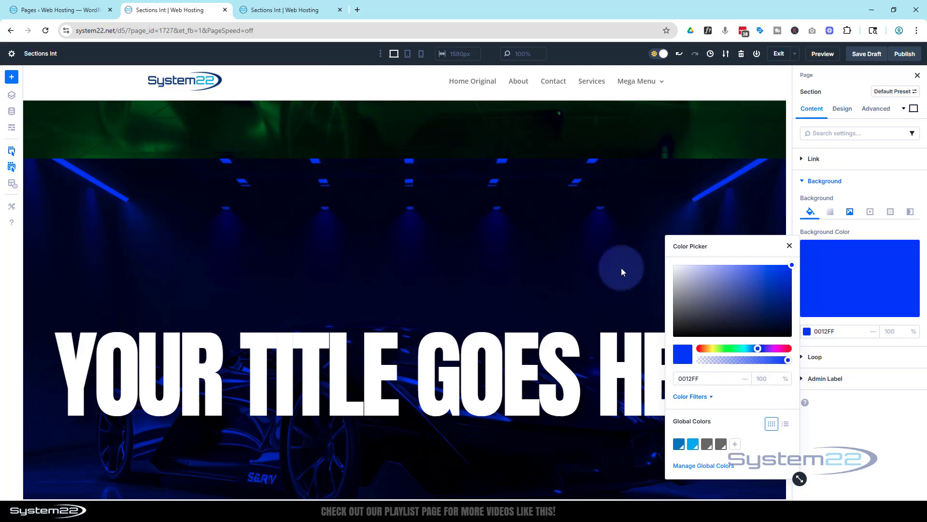
click(593, 267)
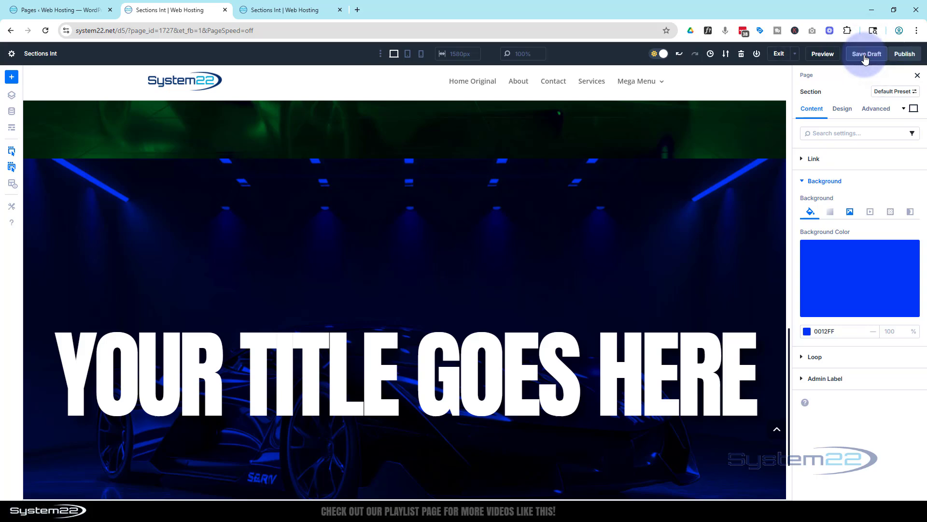
- Replace the old preview tab with a fresh page preview, scroll through it, and return to the builder
click(340, 9)
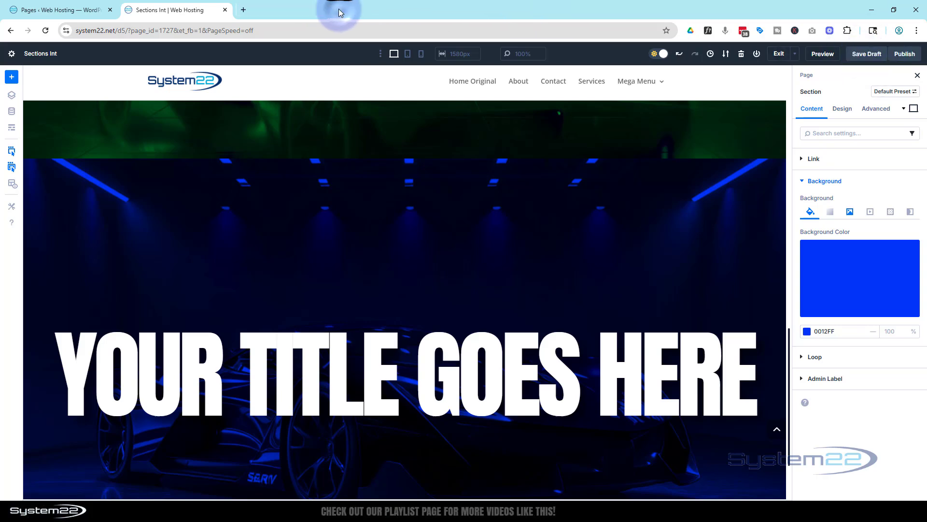
click(823, 53)
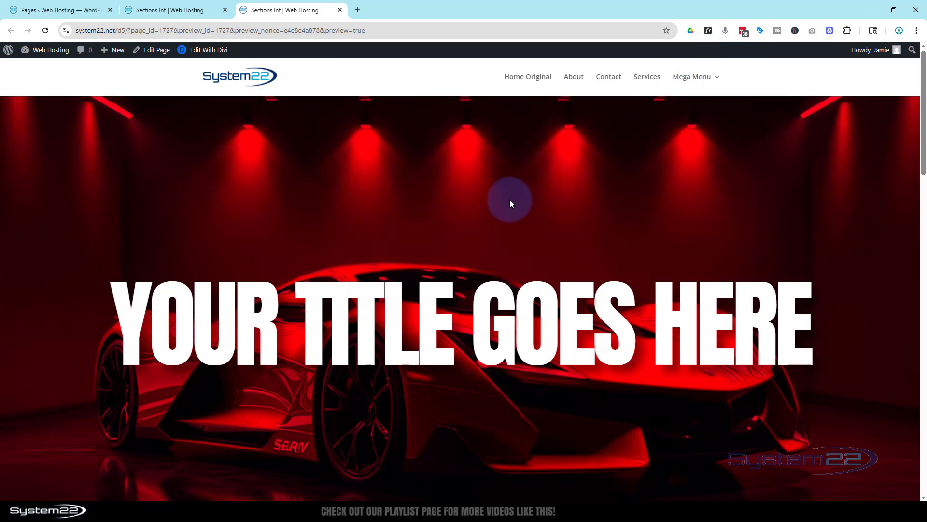
scroll(510, 203, down, 5)
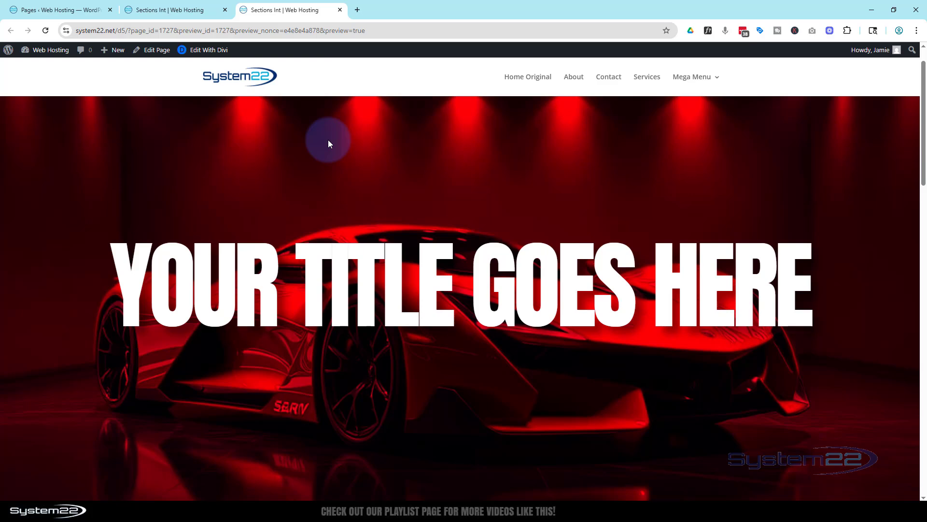
click(175, 9)
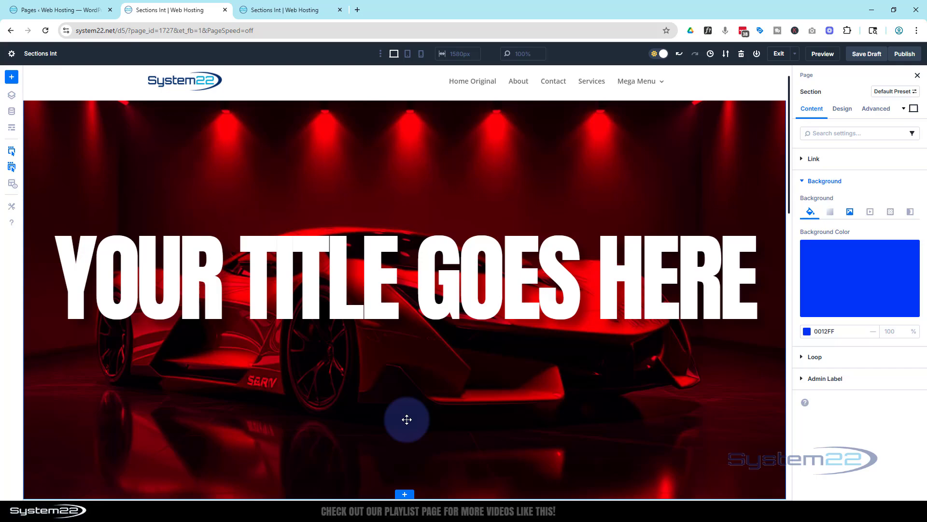
- In Wireframe View, add a four-column row to section s3
scroll(407, 419, down, 10)
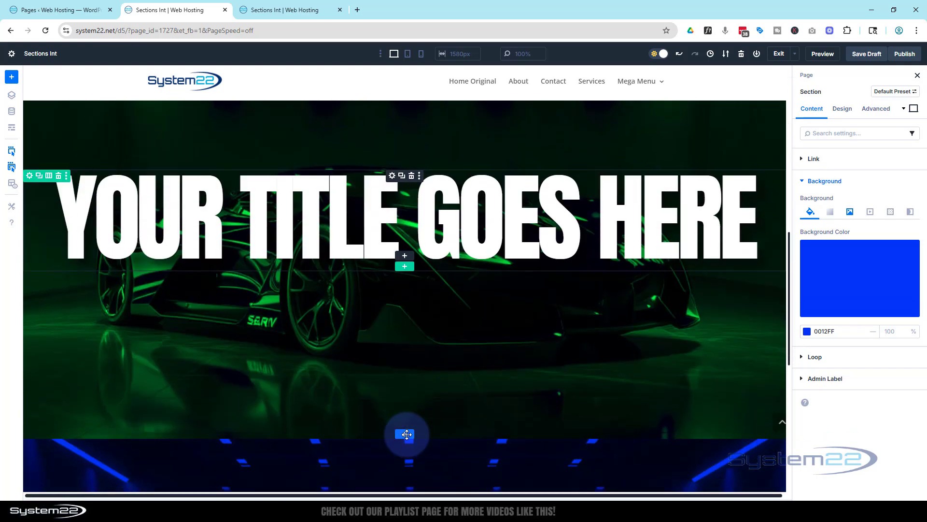
scroll(407, 435, down, 5)
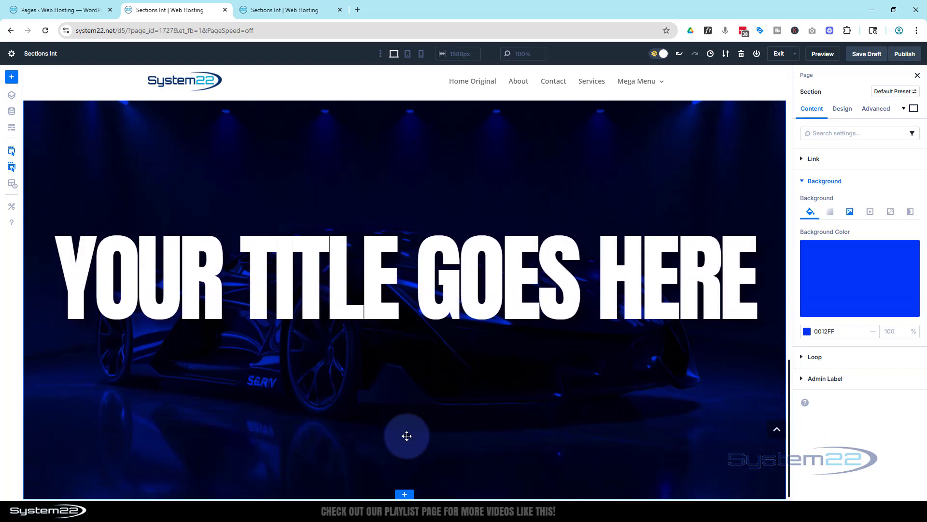
click(12, 128)
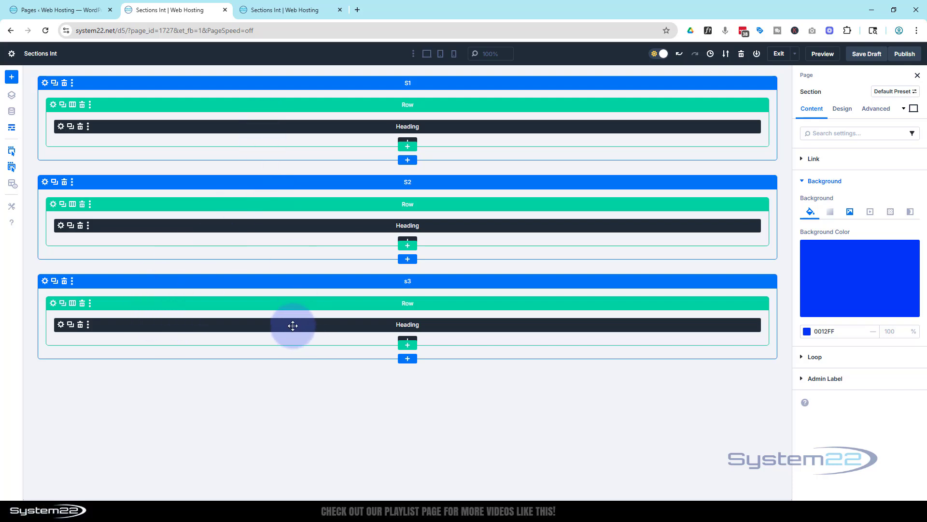
click(408, 345)
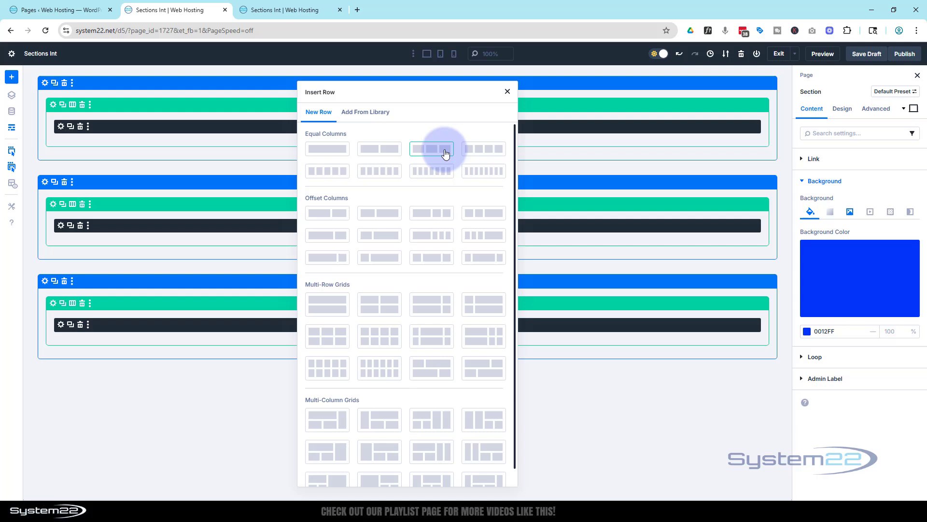
click(488, 150)
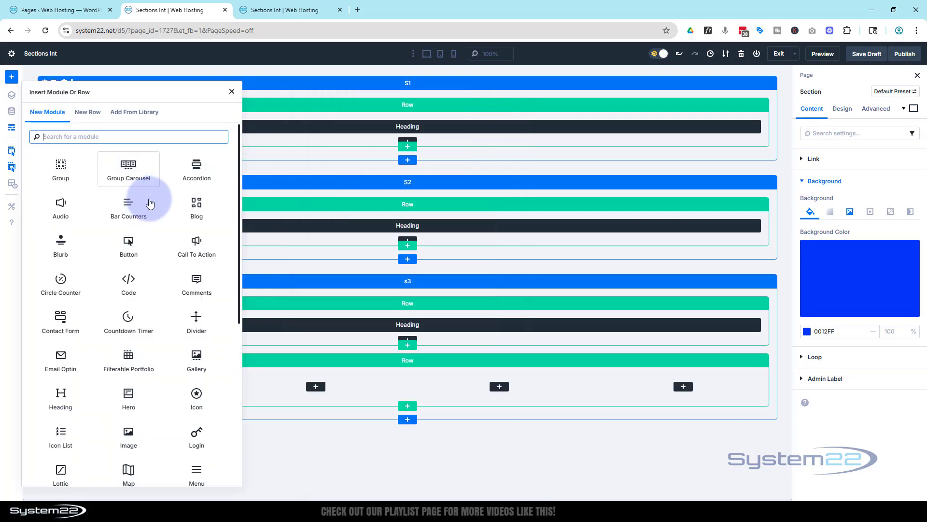
- Add a Text module to the row and replace its placeholder body with 'Section 1'
scroll(185, 325, down, 6)
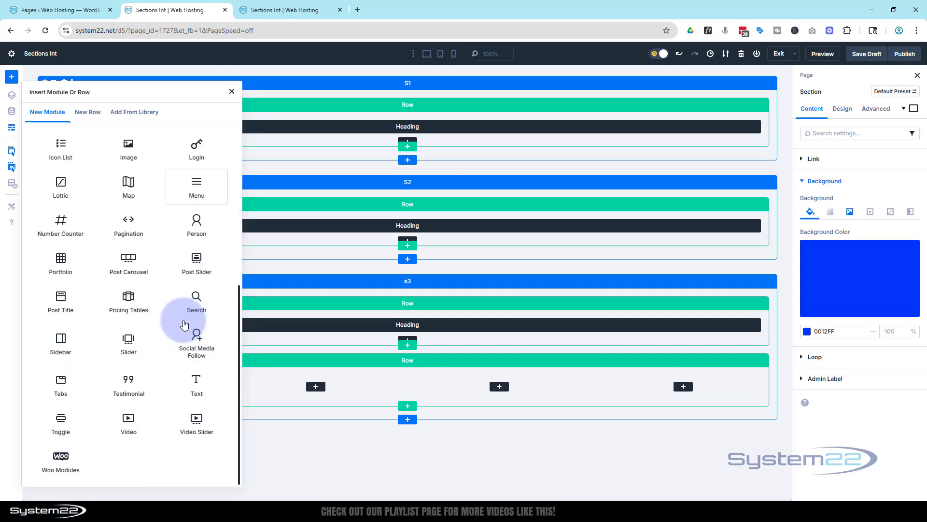
click(197, 381)
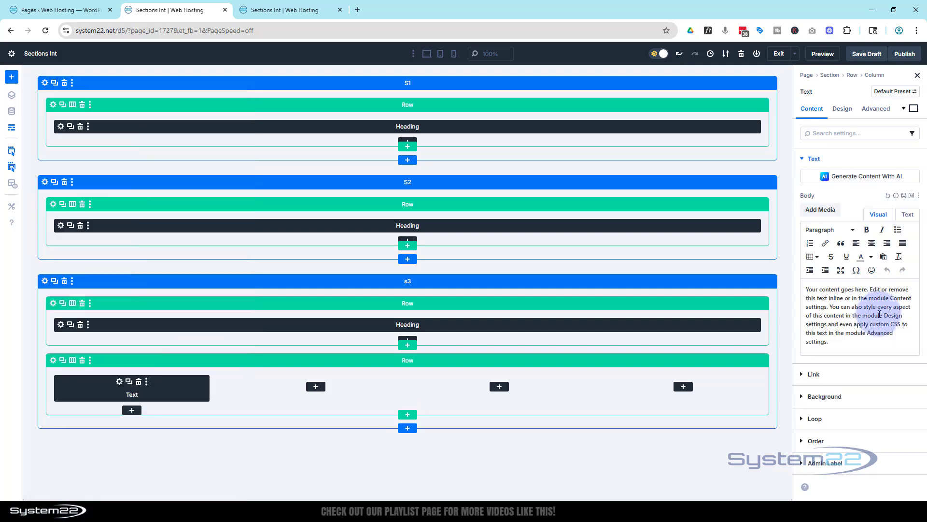
drag(829, 342, 805, 274)
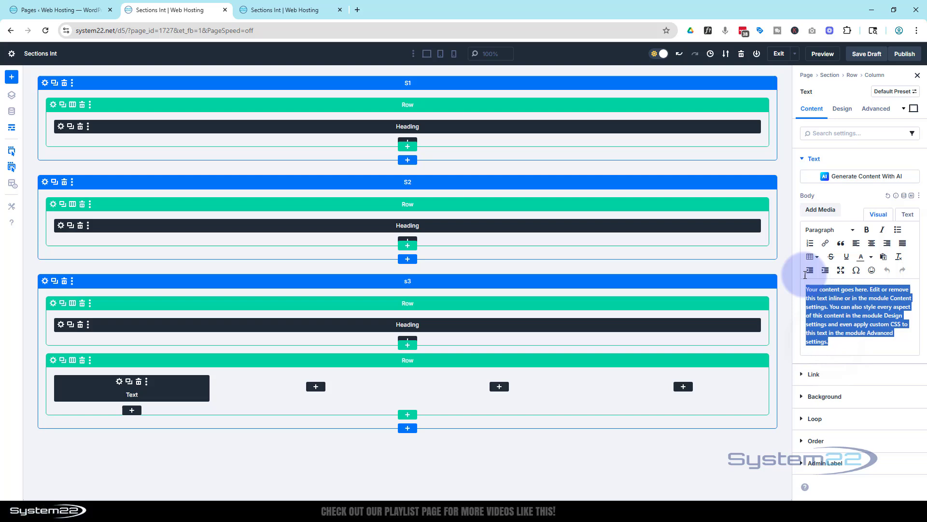
text(Section 1)
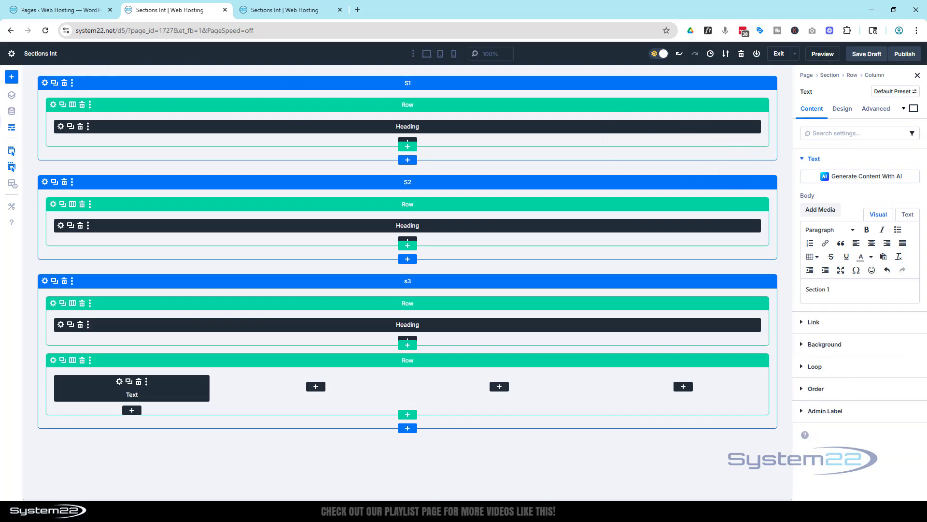
- Back in the visual view, give the Section 1 Text module a 303030 background at 82% opacity
click(12, 127)
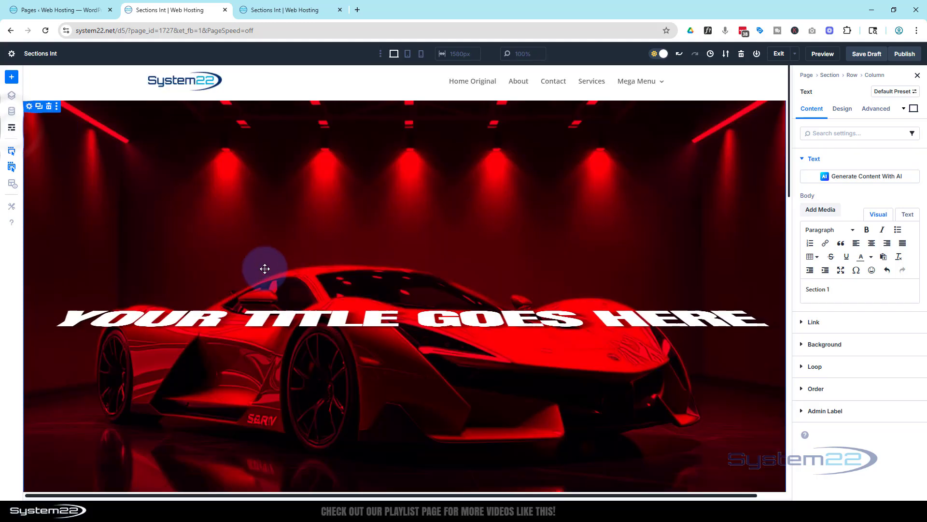
scroll(536, 400, down, 15)
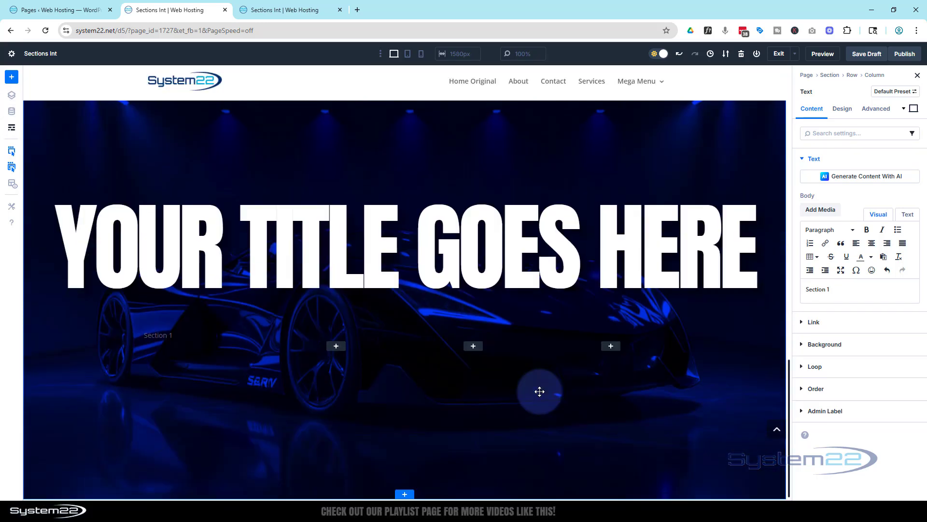
mouse_move(163, 346)
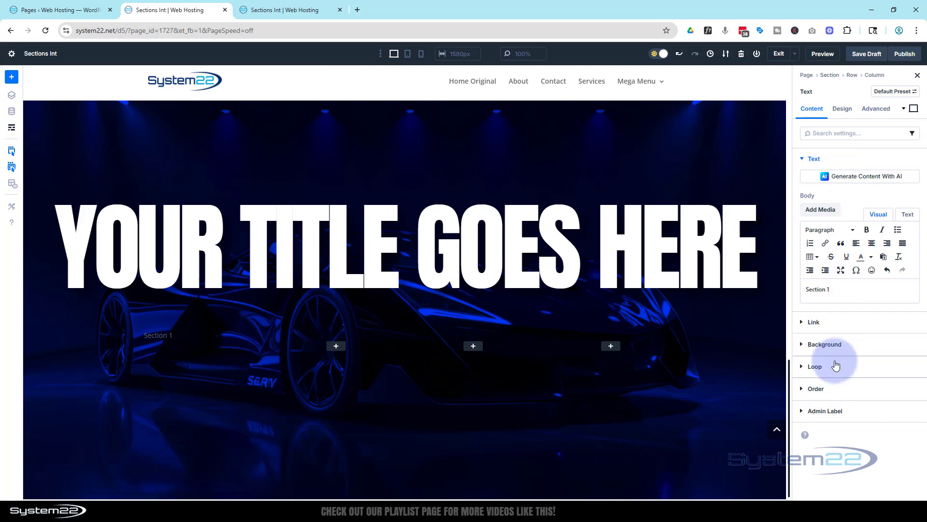
click(825, 345)
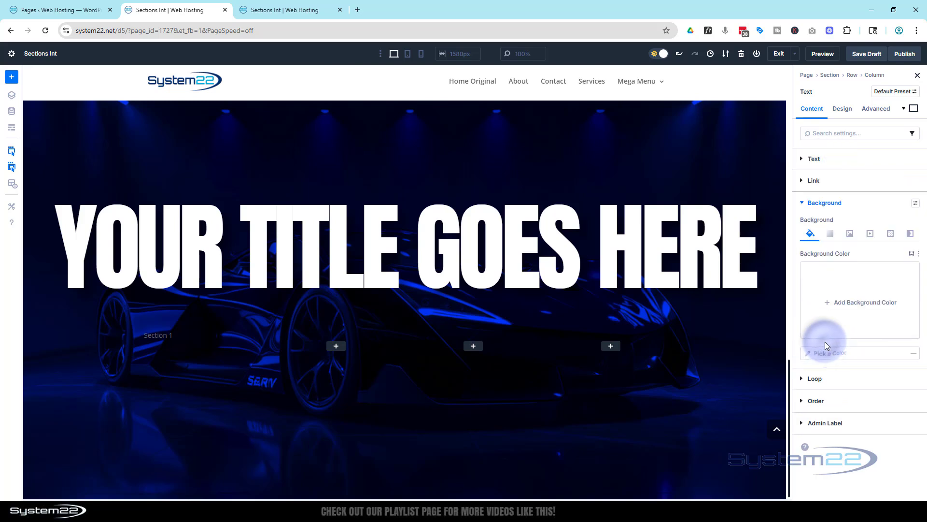
click(832, 306)
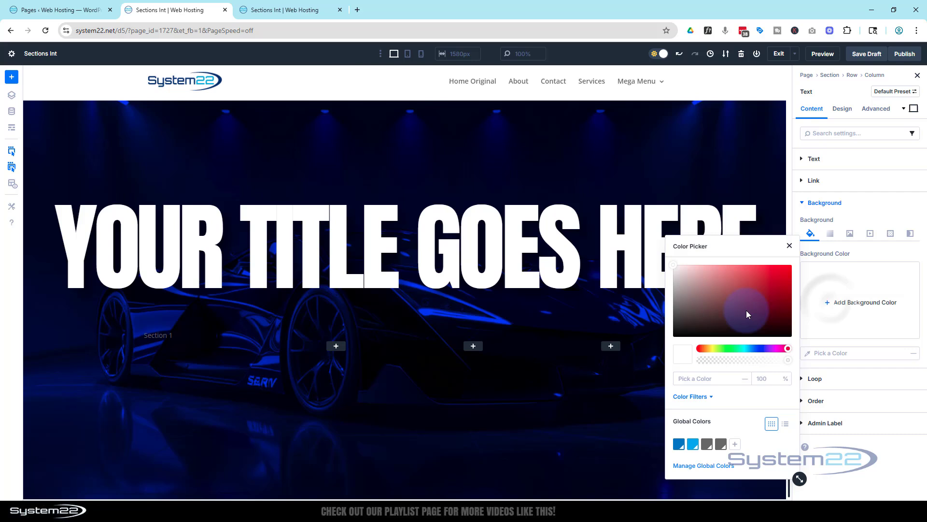
drag(747, 310, 672, 323)
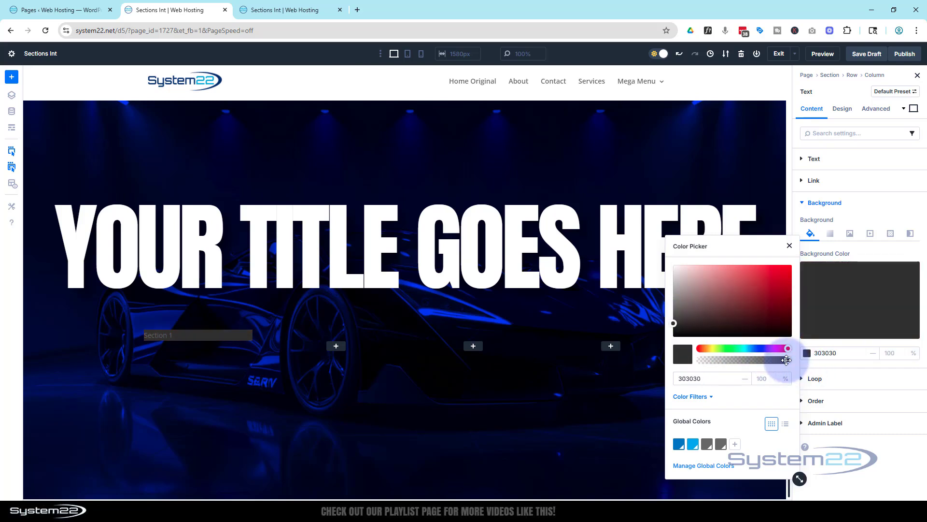
drag(788, 359, 773, 358)
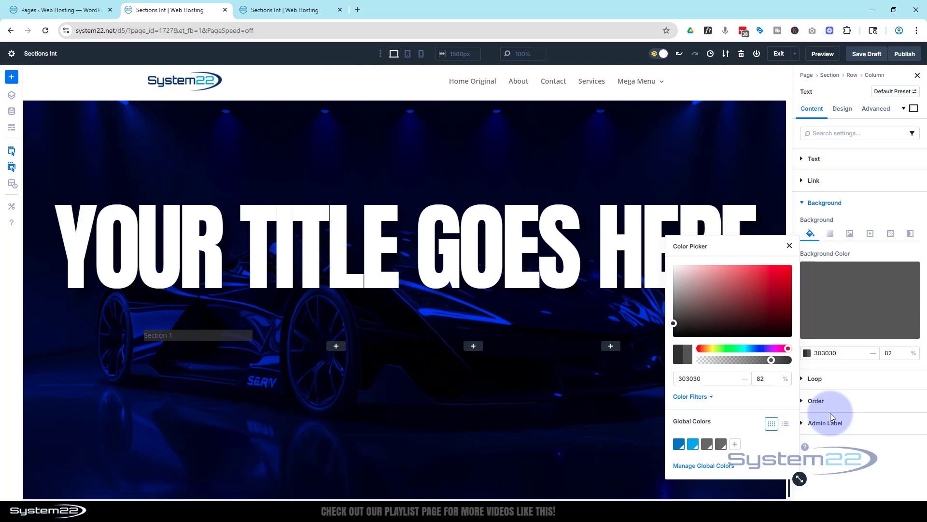
click(843, 110)
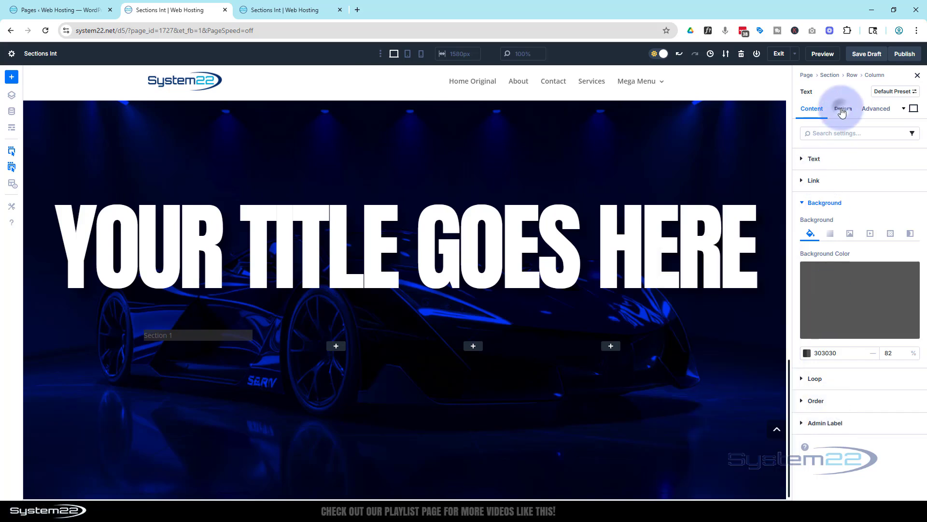
click(848, 157)
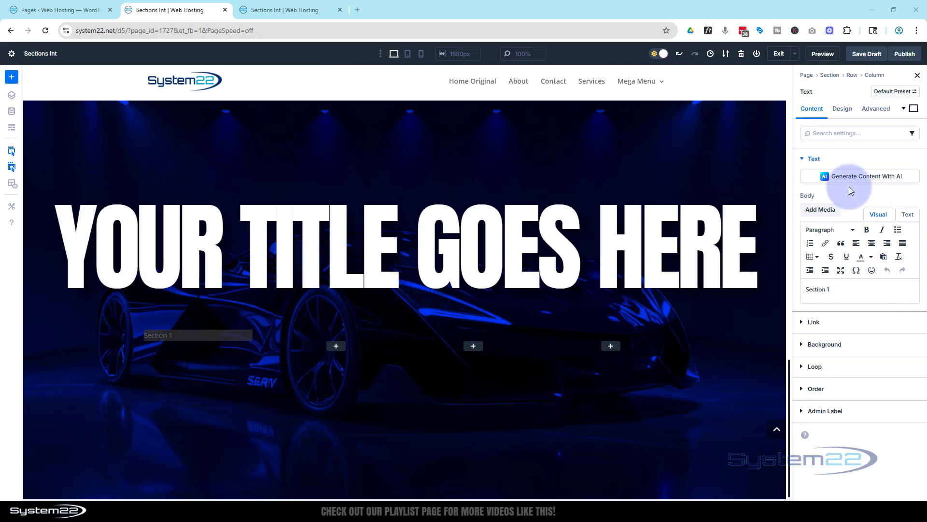
- Set the label's text styling to Uppercase, text colour ff9b00 and Center alignment
click(842, 108)
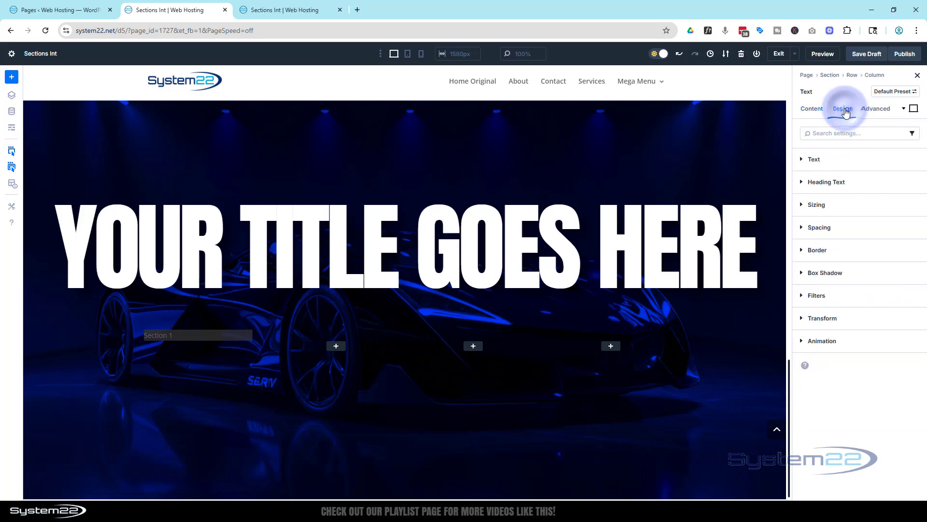
click(858, 160)
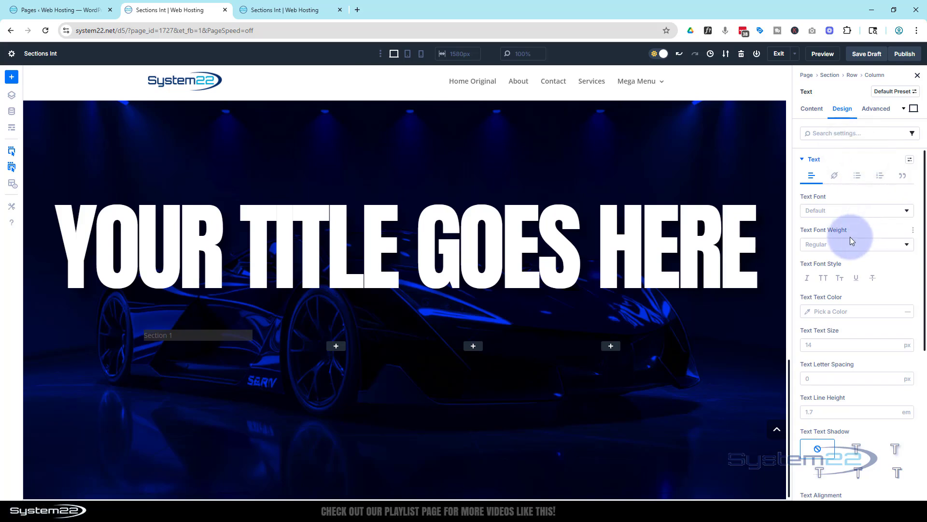
click(826, 277)
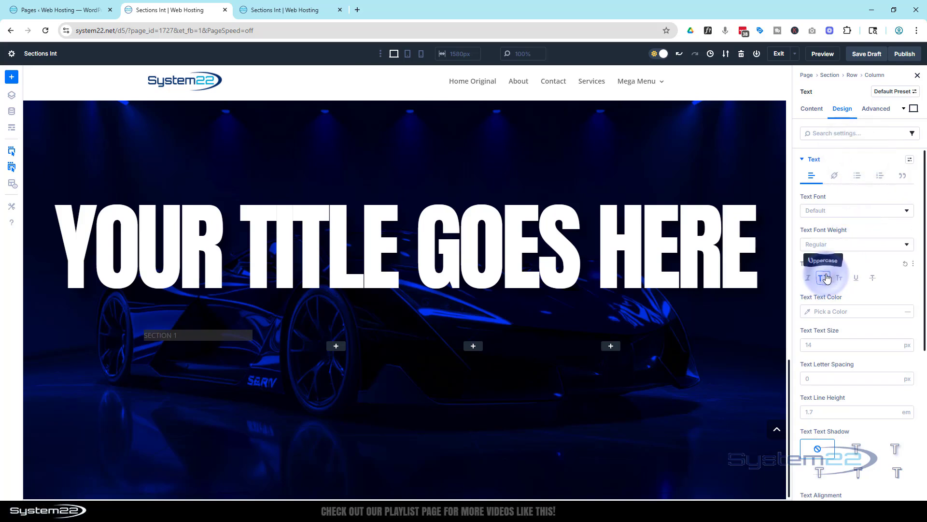
click(829, 309)
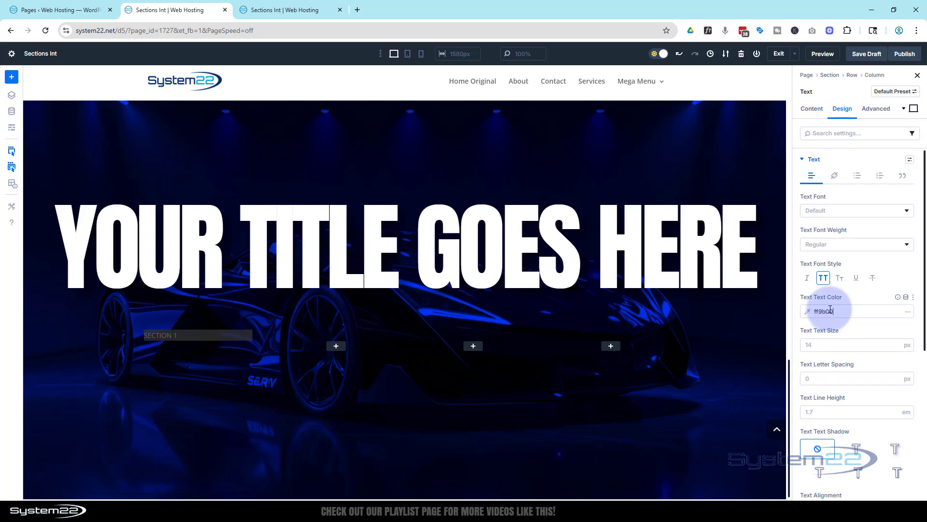
key(Return)
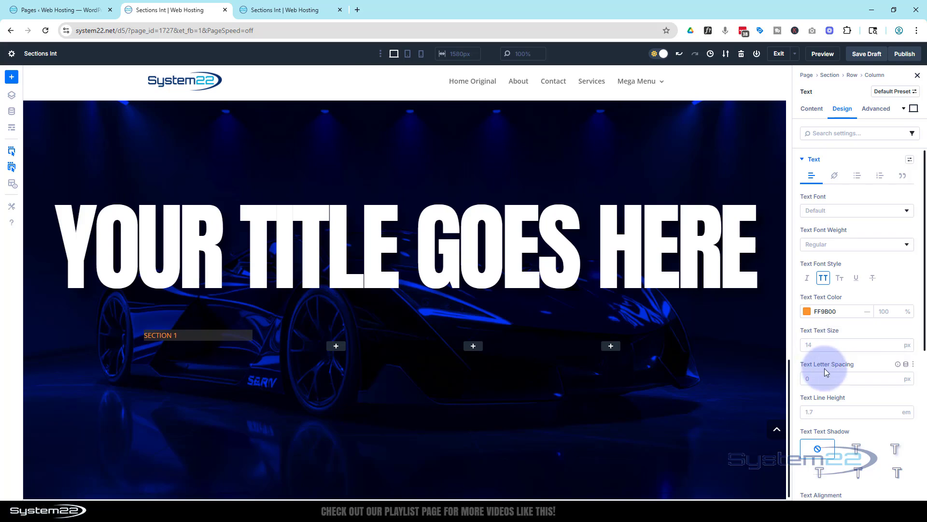
scroll(845, 389, down, 3)
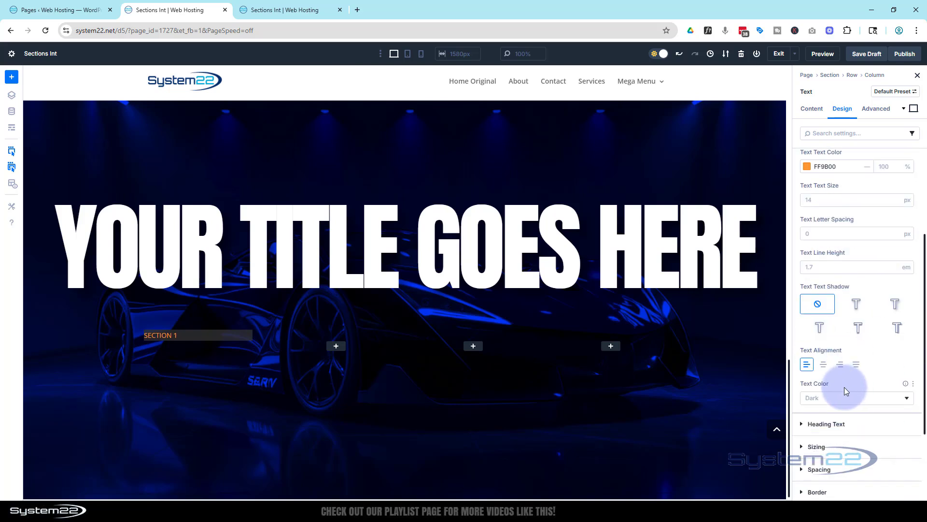
click(824, 365)
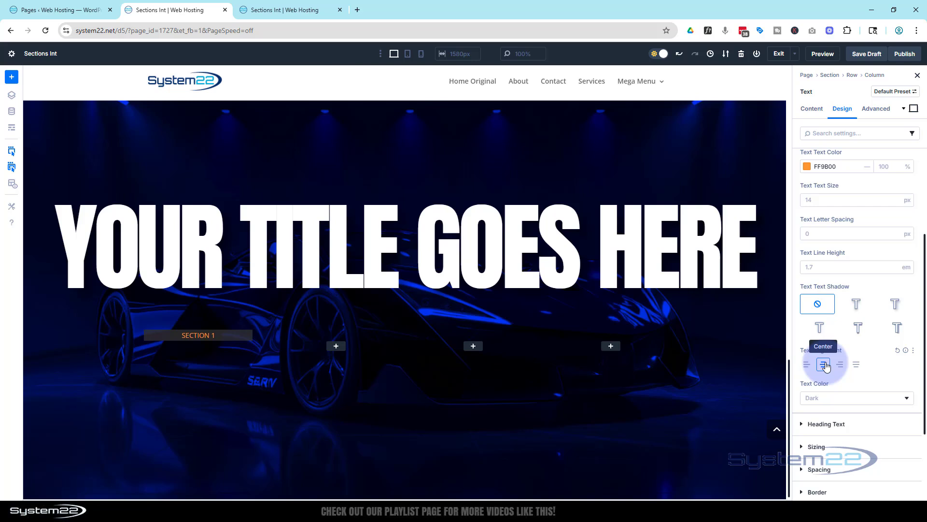
scroll(827, 367, down, 2)
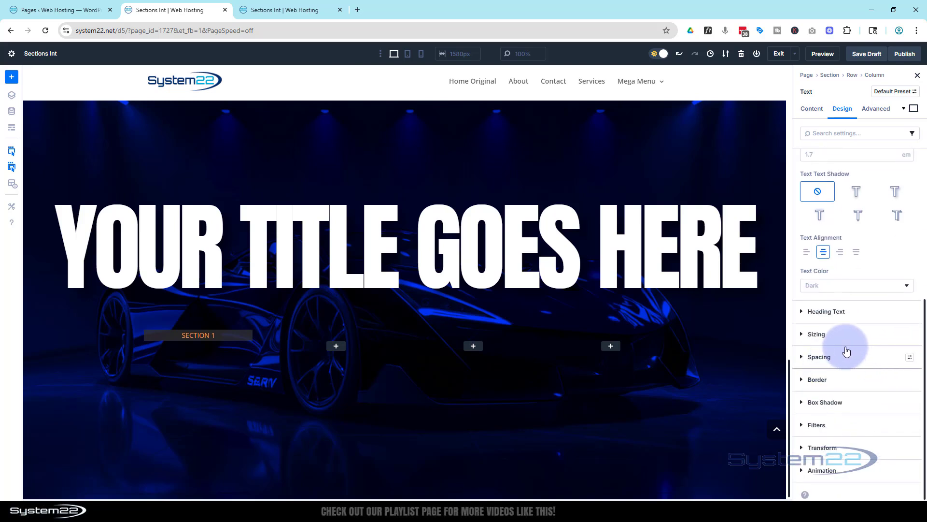
- Set the SECTION 1 box's Width to 150 px and use Center module alignment
click(815, 334)
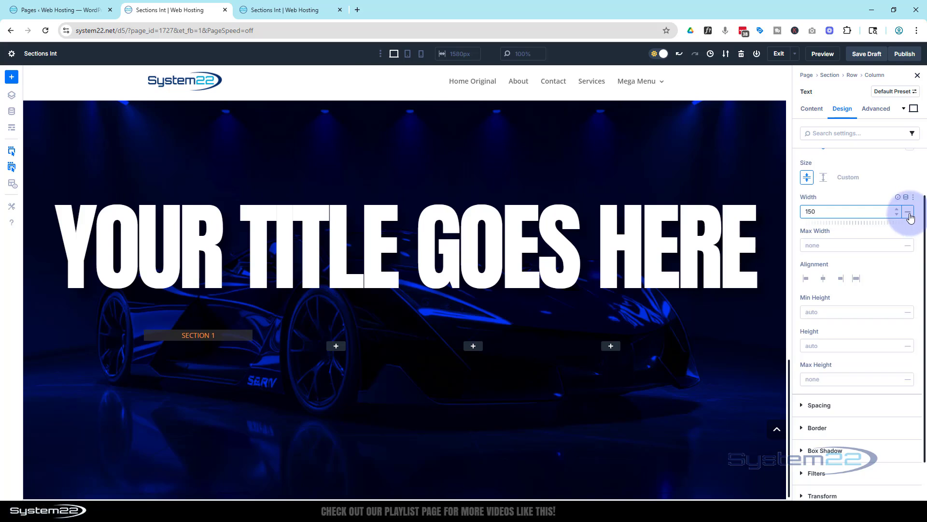
click(910, 215)
click(910, 218)
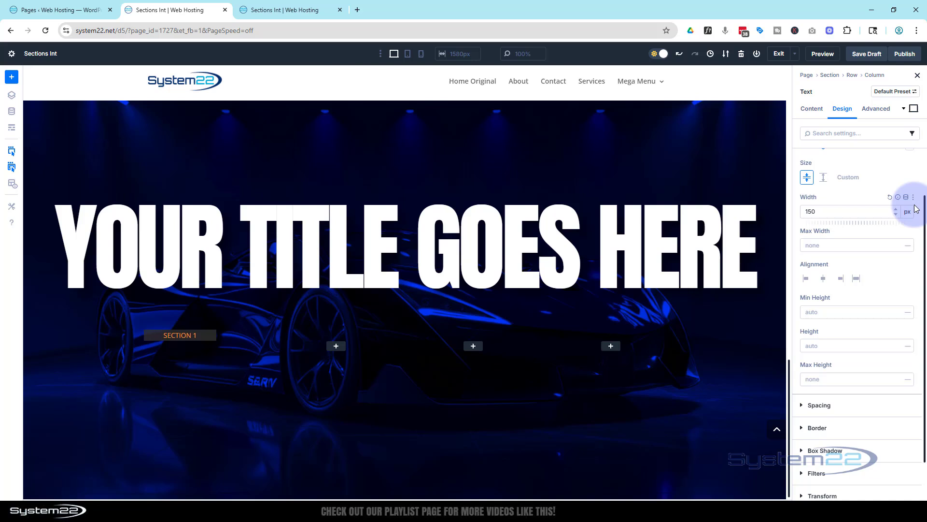
click(824, 279)
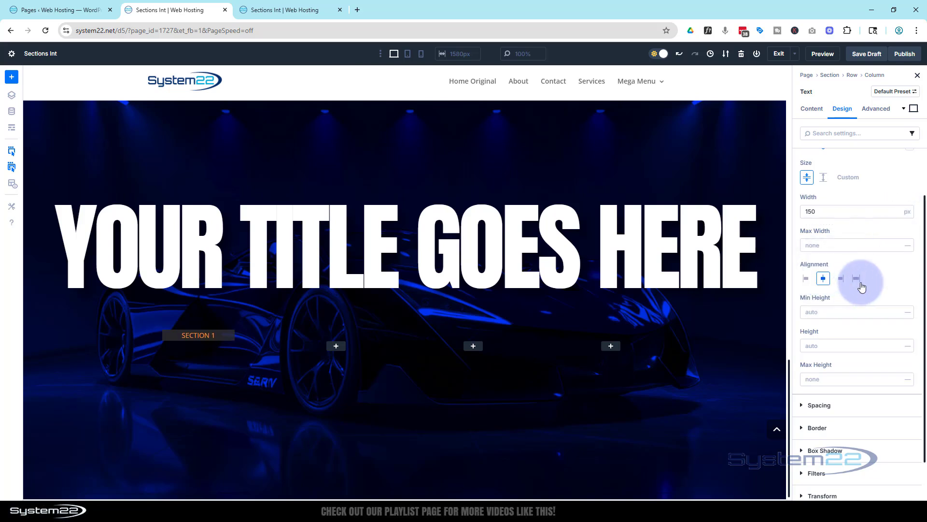
scroll(862, 282, down, 1)
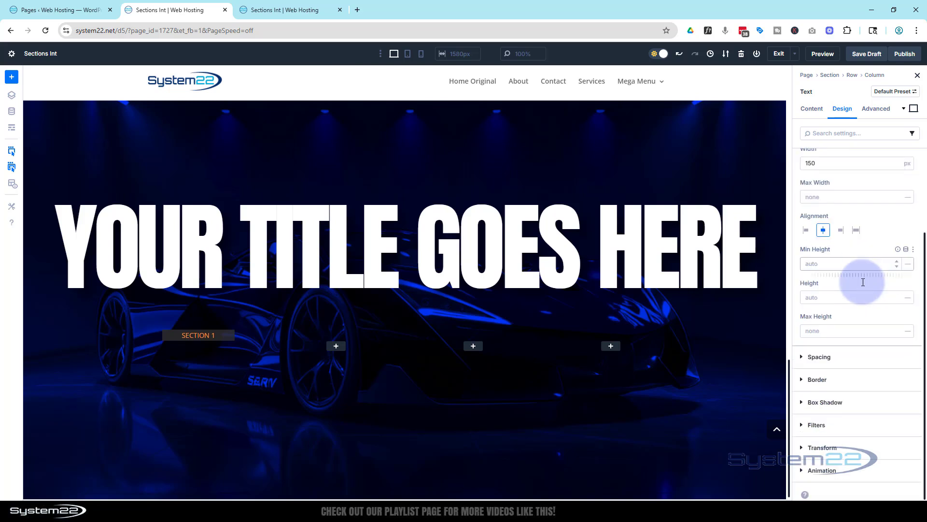
- Give the label an ff9b00 border colour, 1 px border width and 10 px corner radius
click(801, 380)
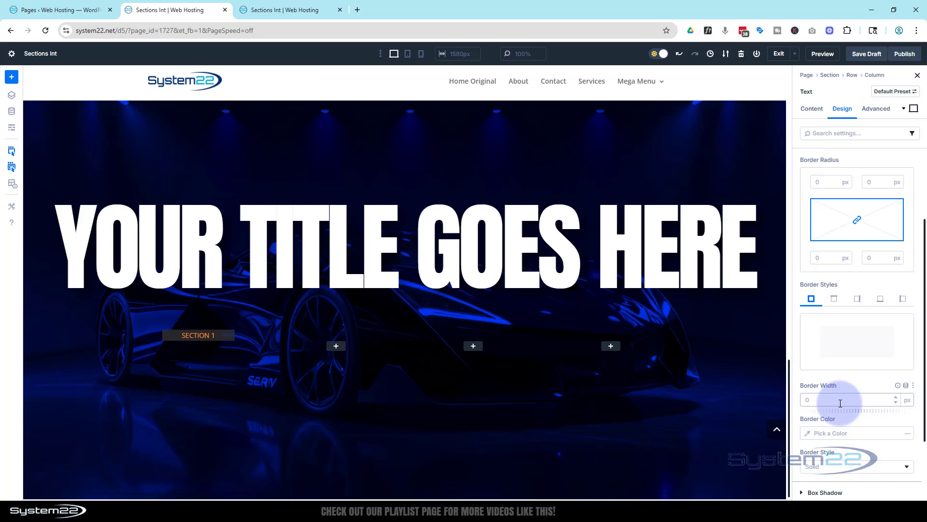
scroll(831, 395, down, 1)
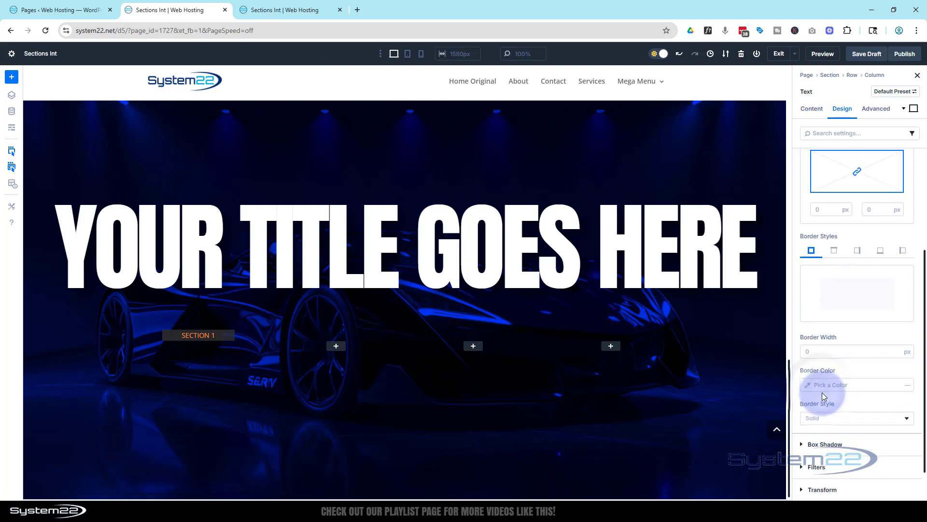
click(825, 386)
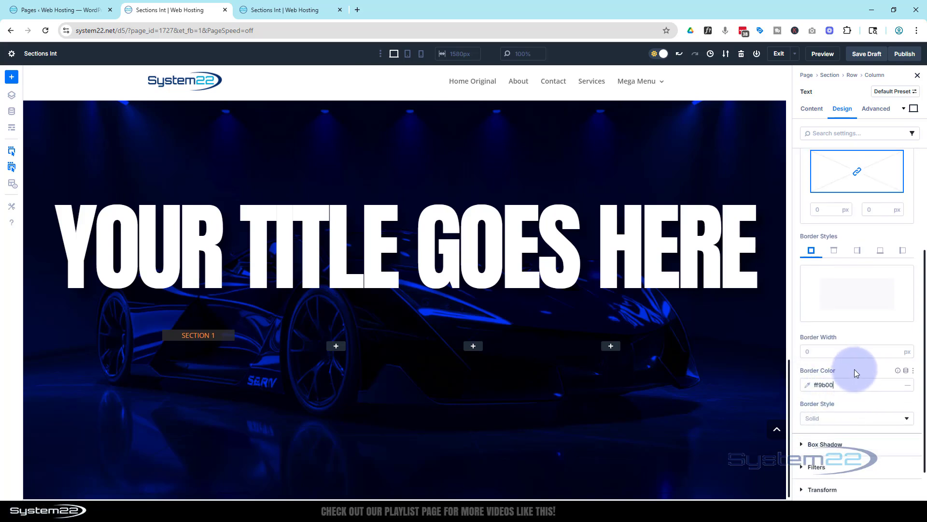
key(Return)
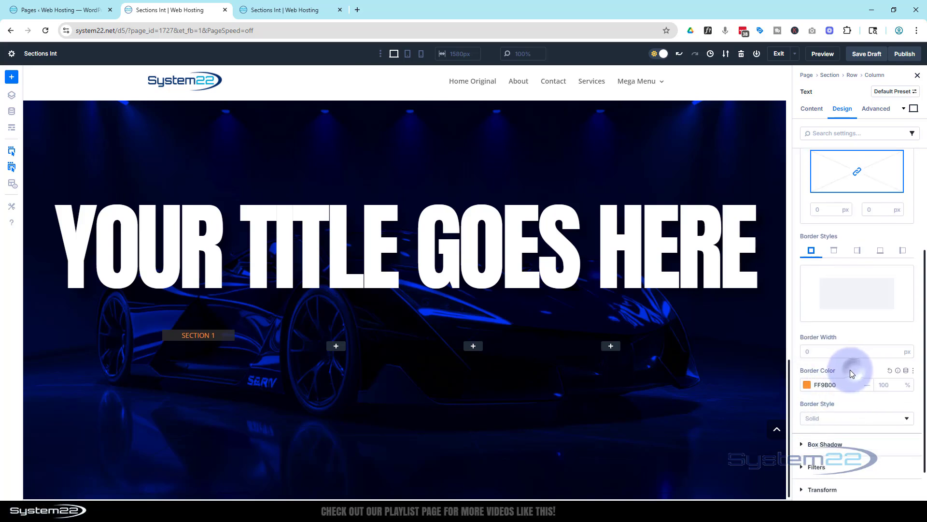
click(894, 349)
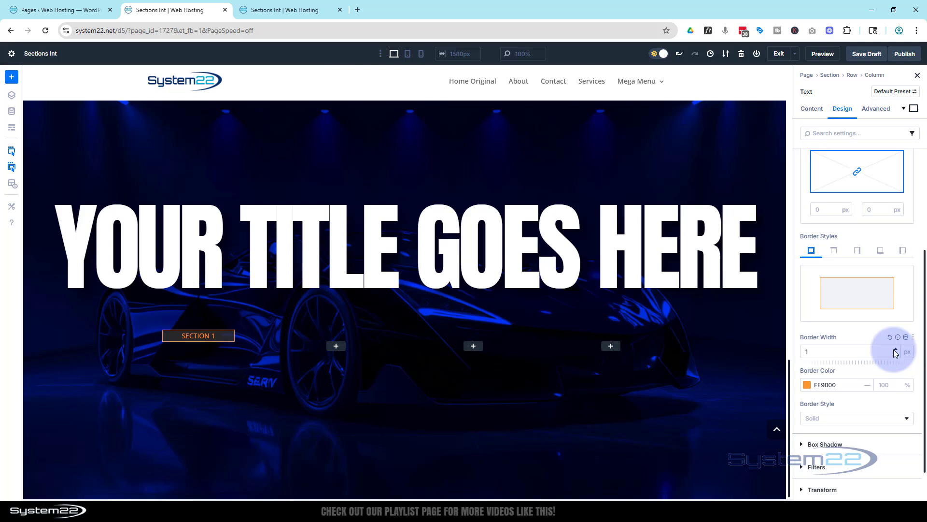
scroll(843, 238, up, 2)
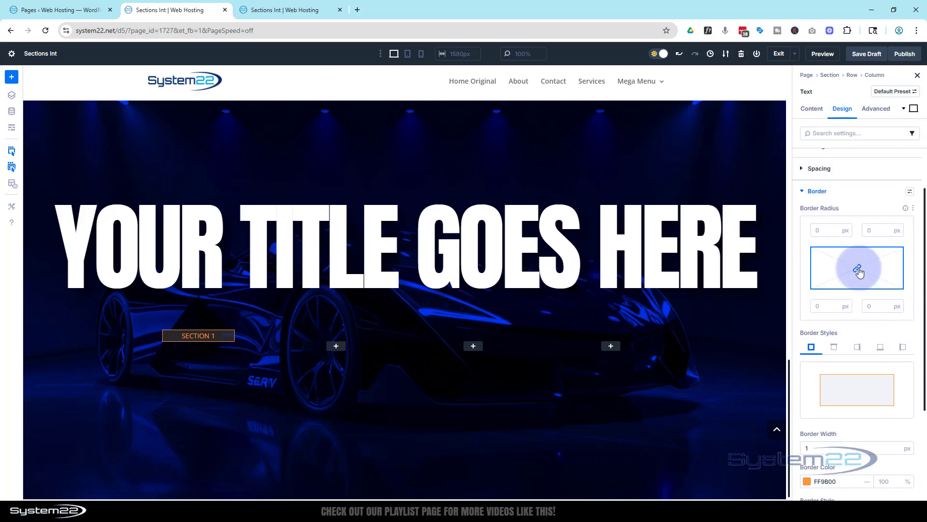
click(820, 231)
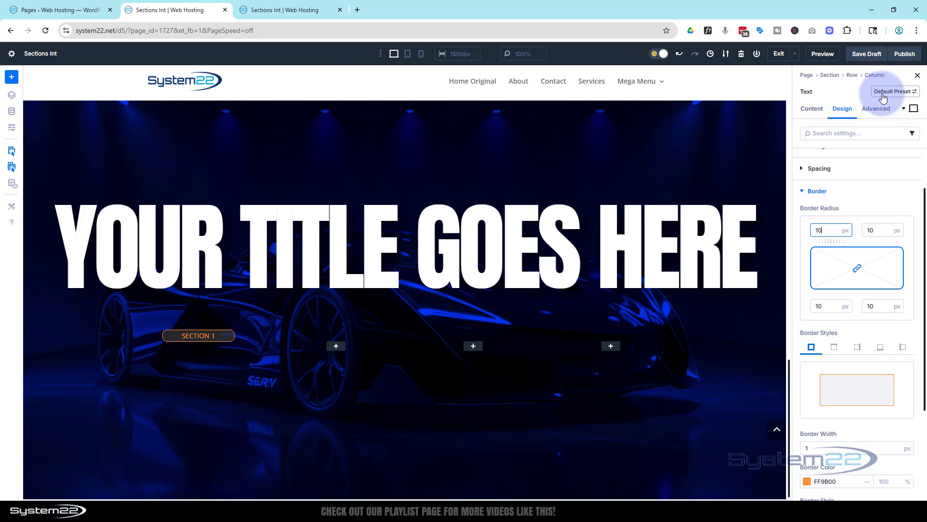
- Add an On Click interaction to the SECTION 1 label that scrolls to Section (S1)
click(888, 111)
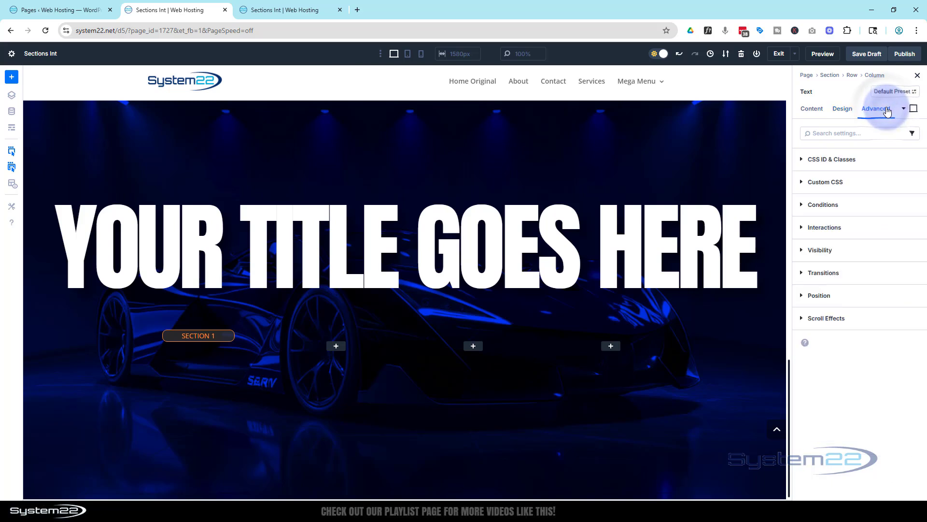
click(859, 226)
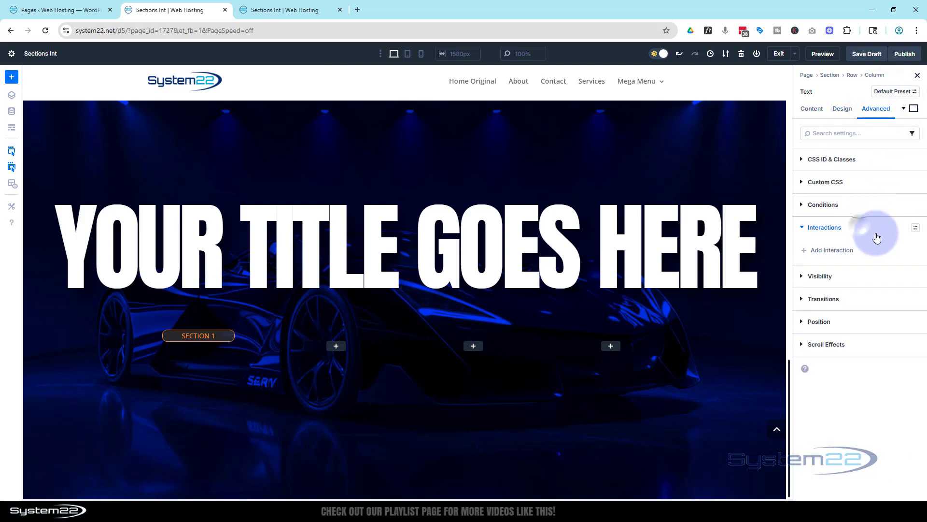
click(835, 250)
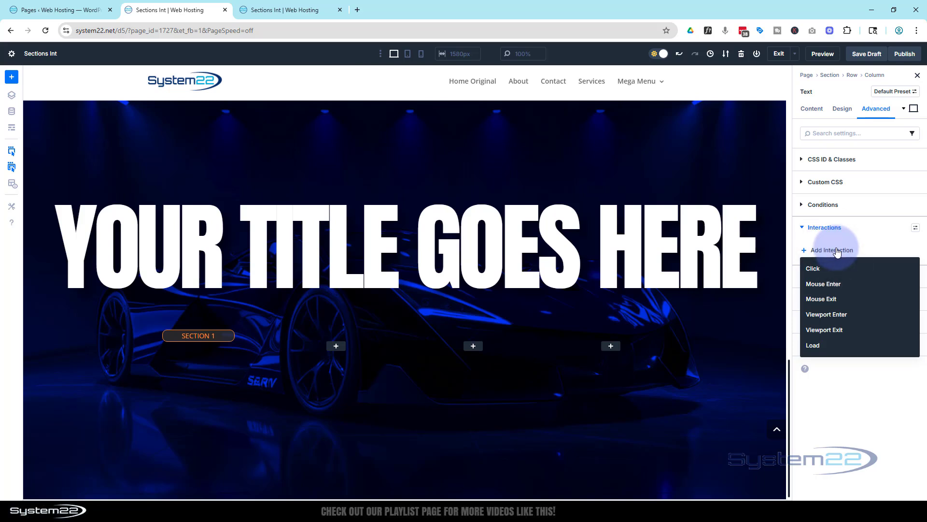
click(814, 267)
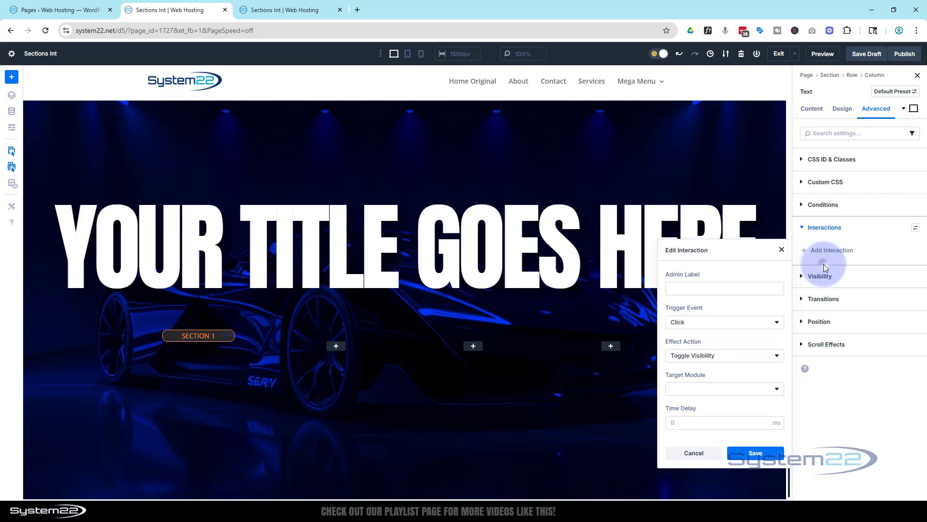
click(709, 356)
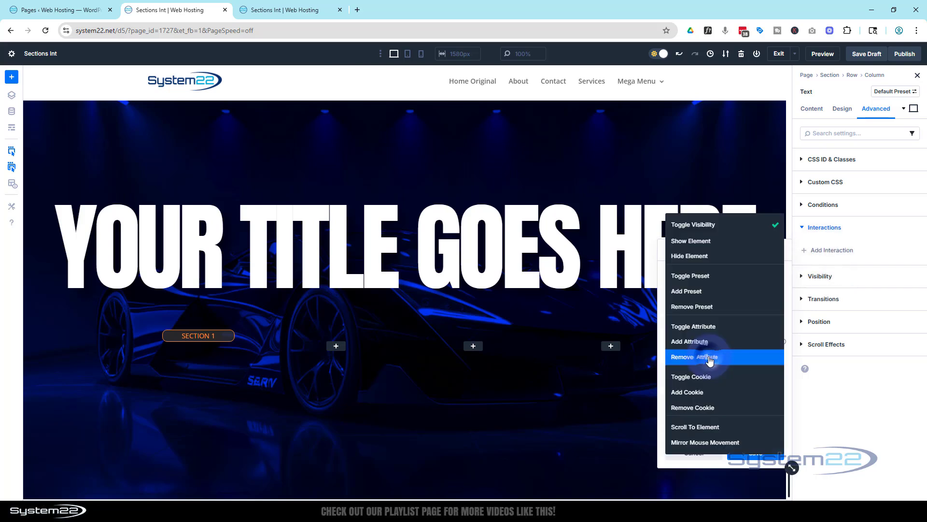
click(696, 425)
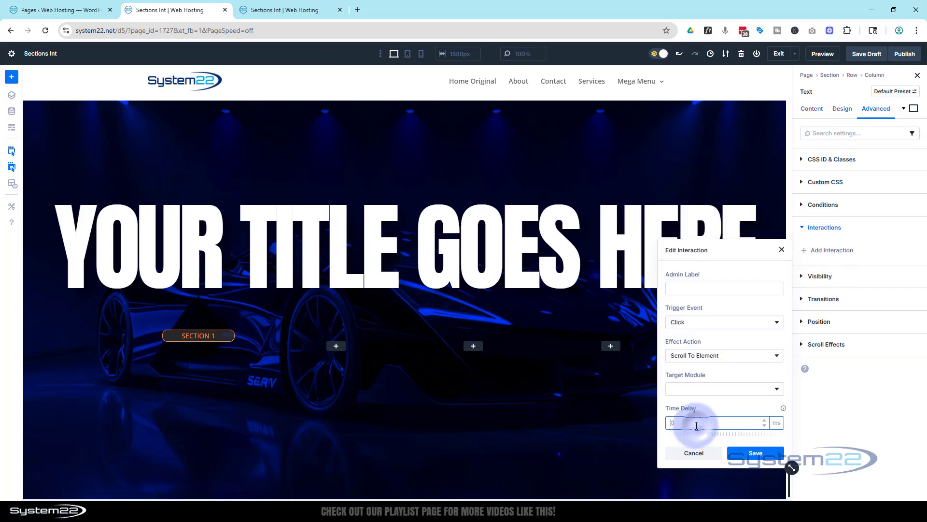
click(692, 391)
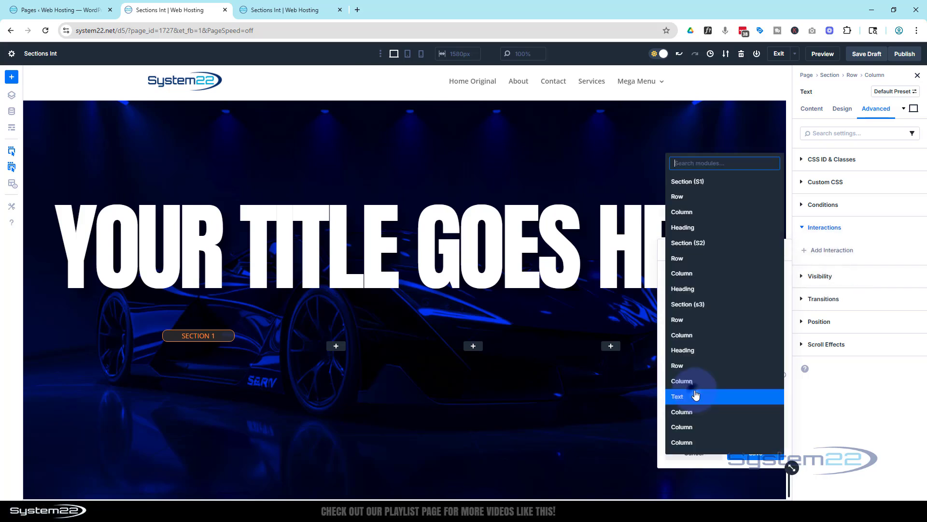
click(731, 181)
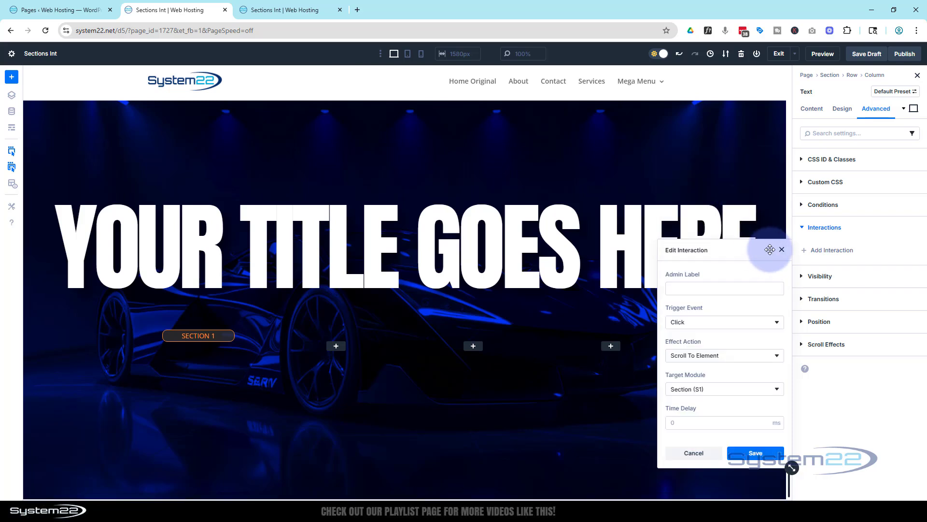
click(742, 456)
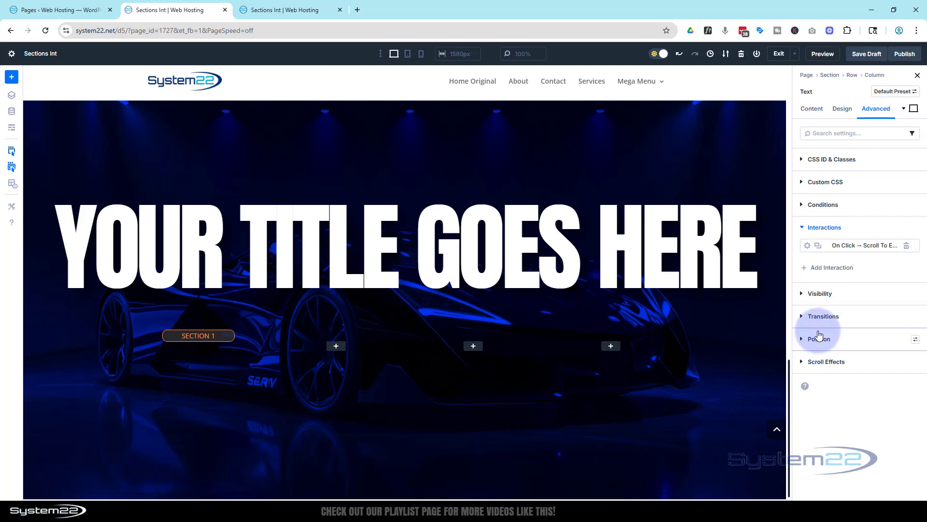
- In Hover mode, set the SECTION 1 label's Hue filter to 288 deg, then return to Desktop mode
click(842, 110)
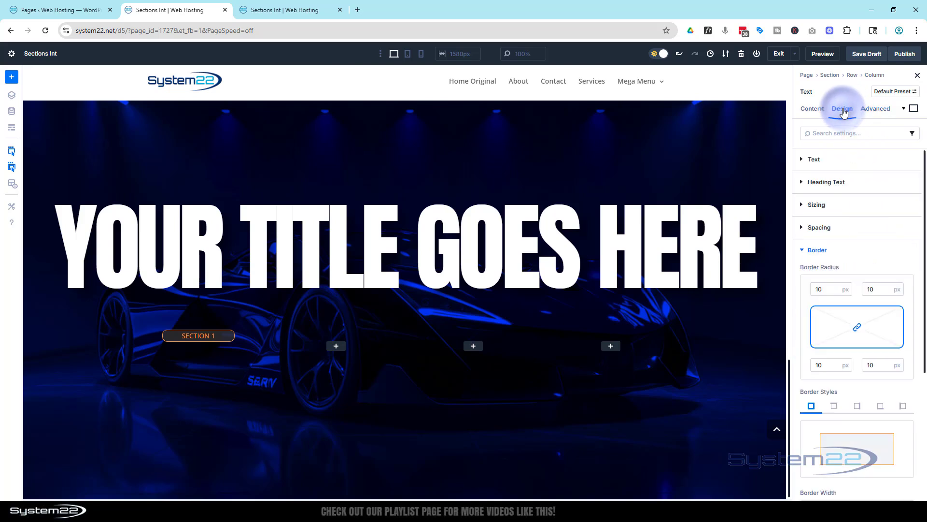
click(803, 250)
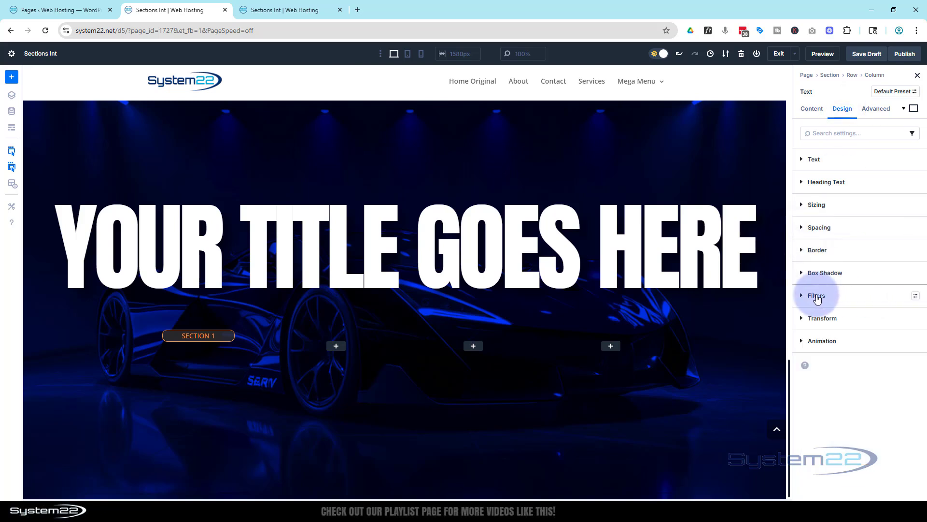
click(816, 296)
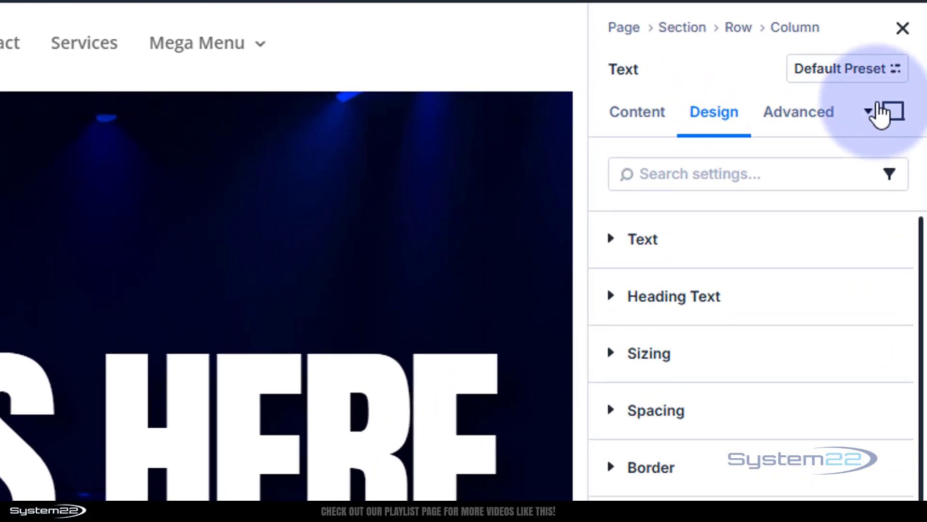
click(895, 116)
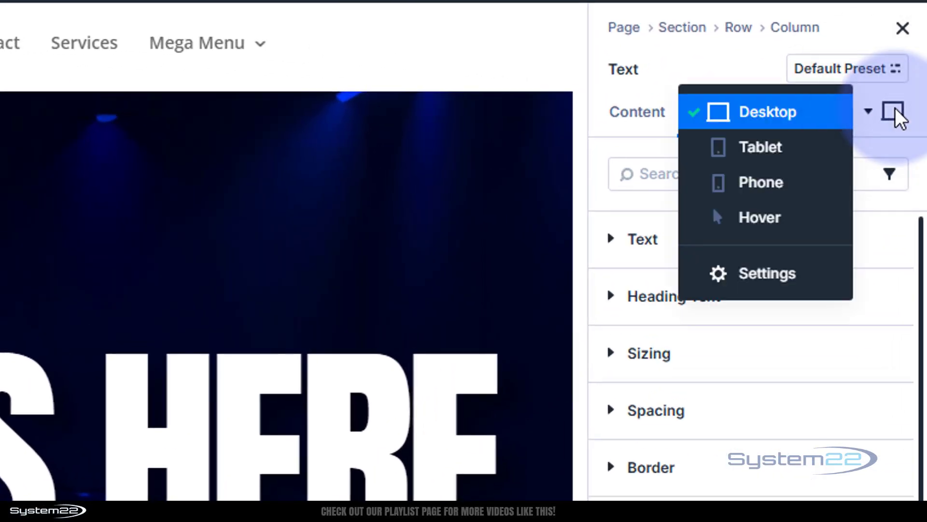
click(777, 215)
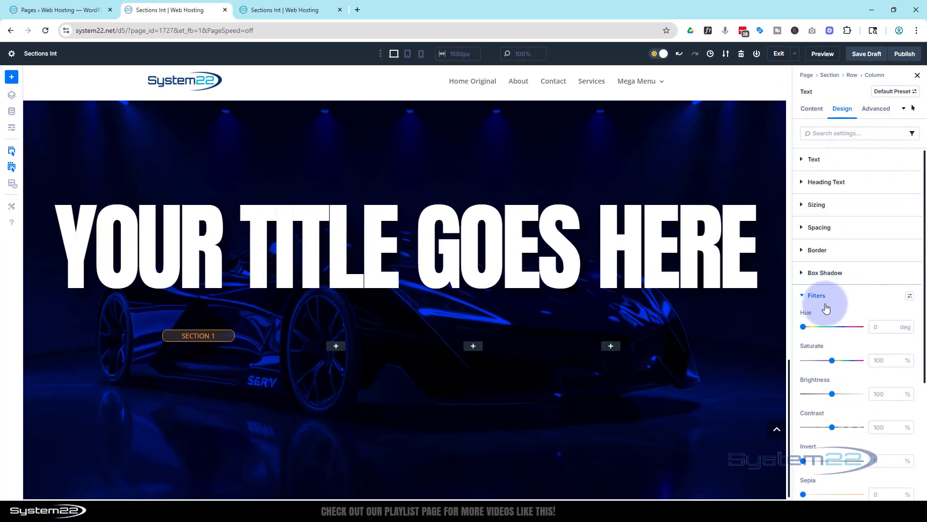
drag(803, 327, 849, 324)
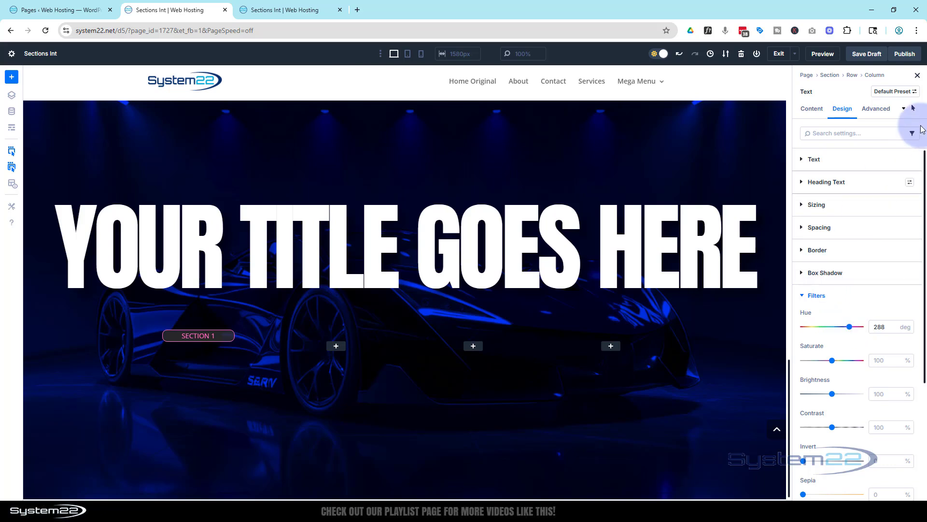
click(913, 109)
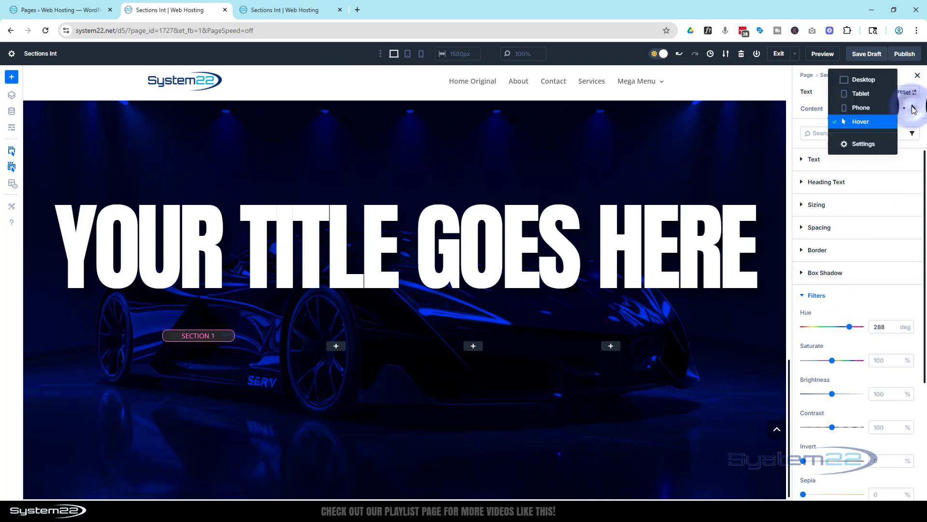
click(884, 83)
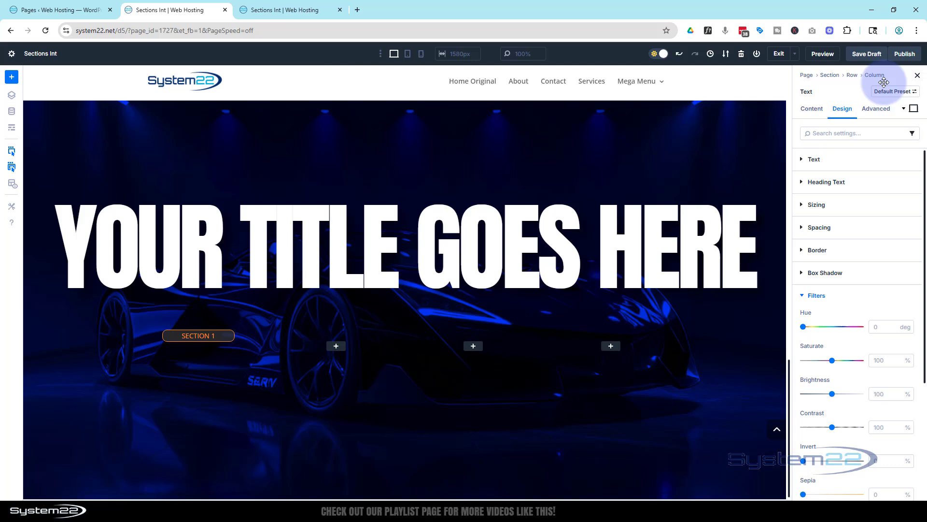
- Set the SECTION 1 label's Transition Duration to 750 ms
click(882, 113)
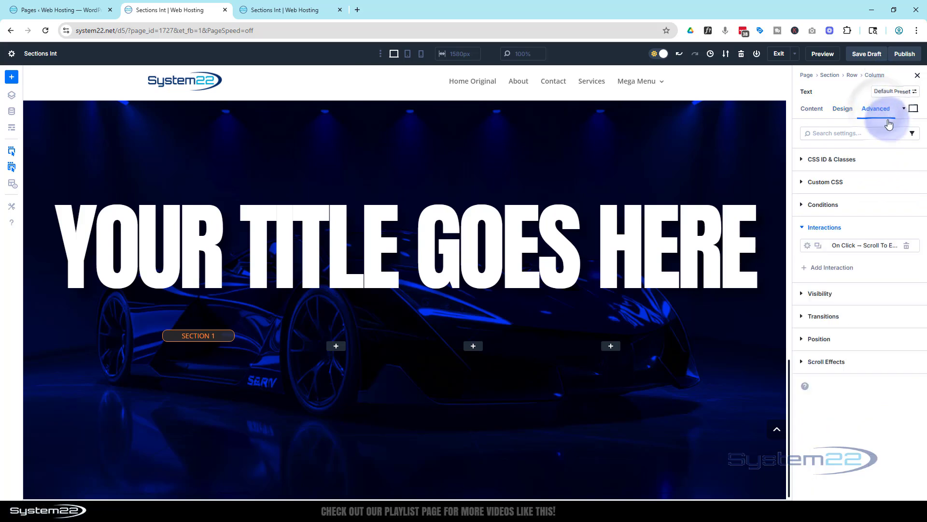
click(815, 318)
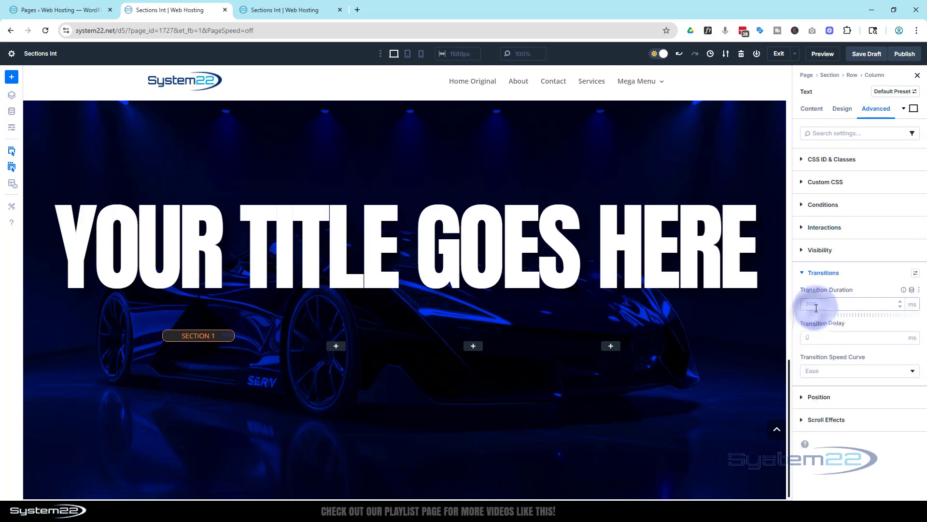
click(816, 304)
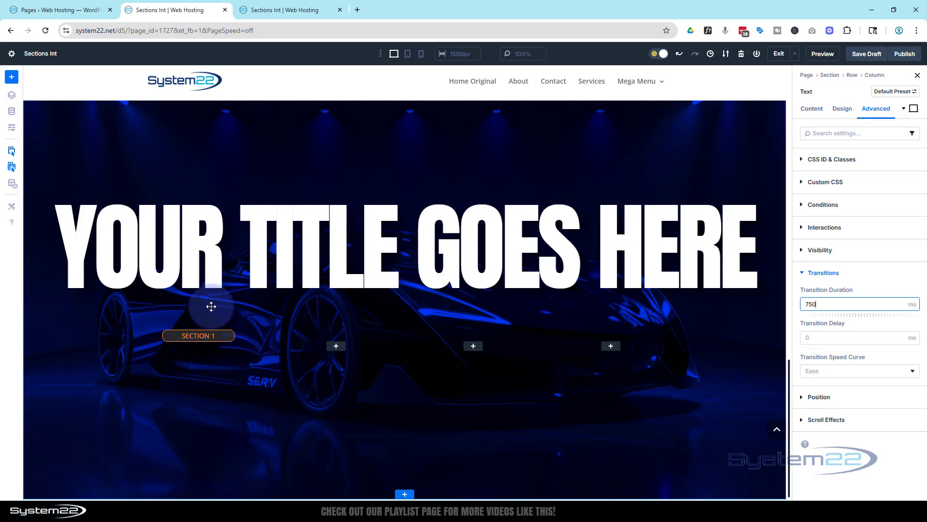
- In Wireframe View, duplicate the SECTION 1 text module three times and move the copies into columns 2, 3 and 4
click(12, 128)
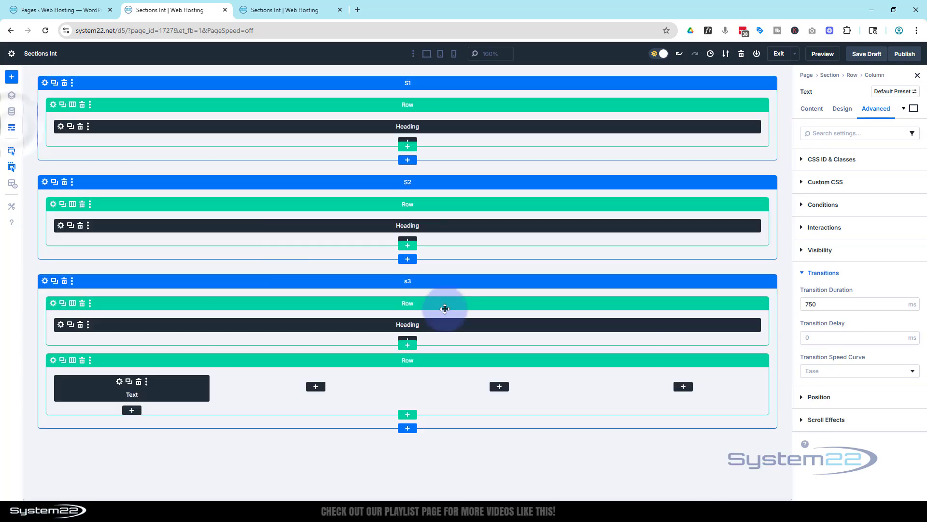
click(130, 382)
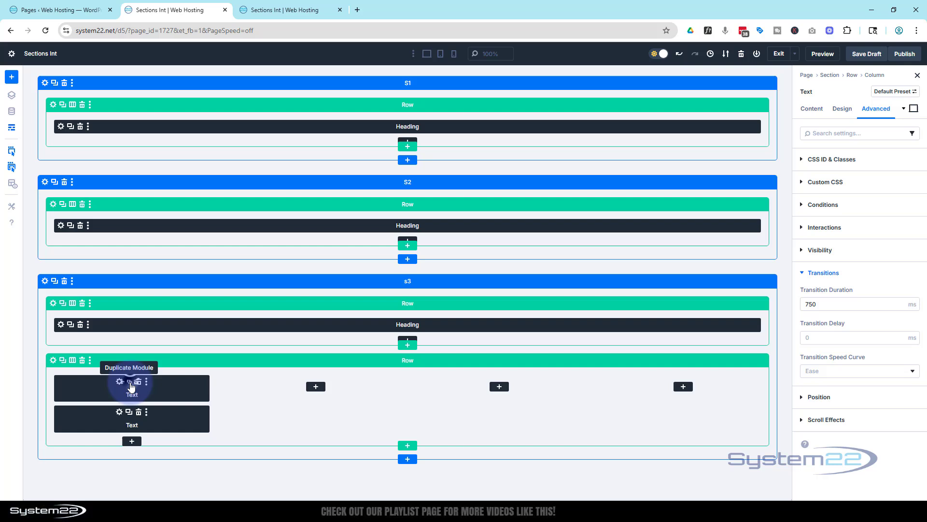
click(129, 383)
click(130, 383)
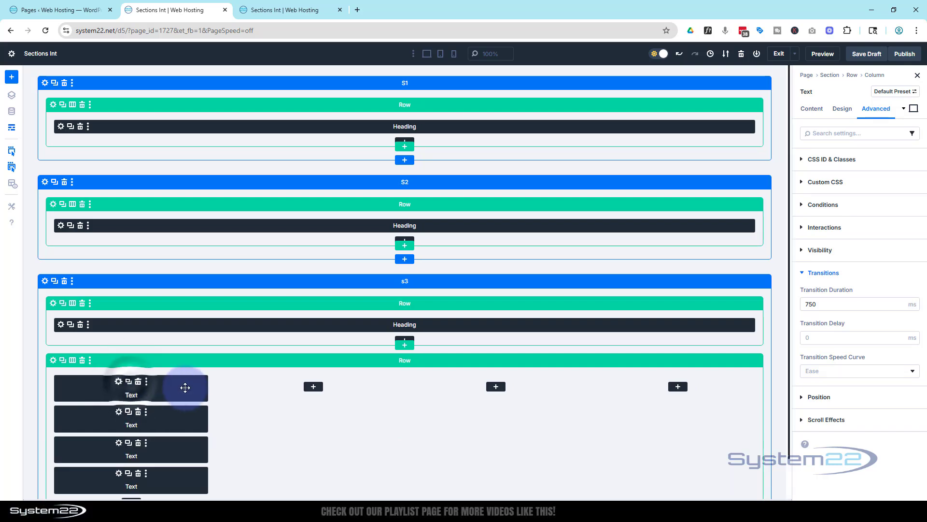
drag(185, 388, 728, 399)
drag(188, 383, 567, 389)
drag(181, 383, 290, 396)
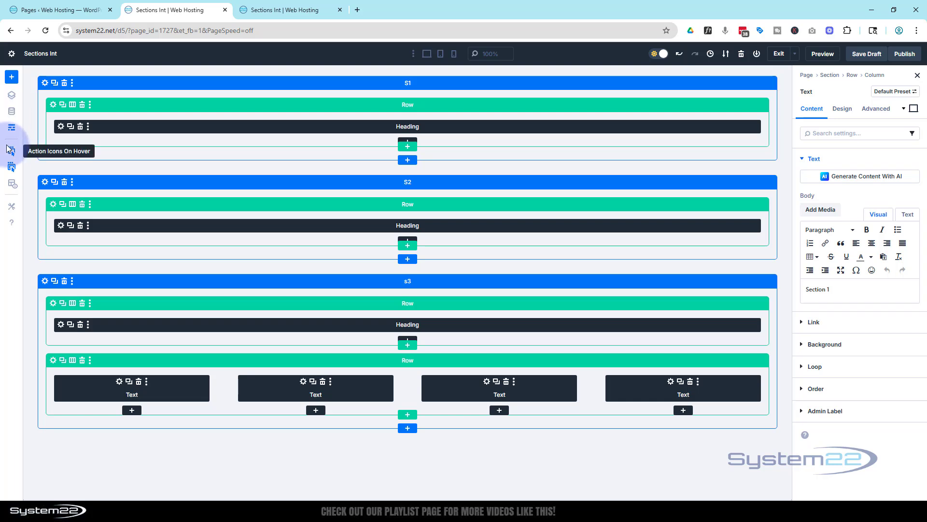
- Back in visual view, change the second button's label to SECTION 2
click(12, 129)
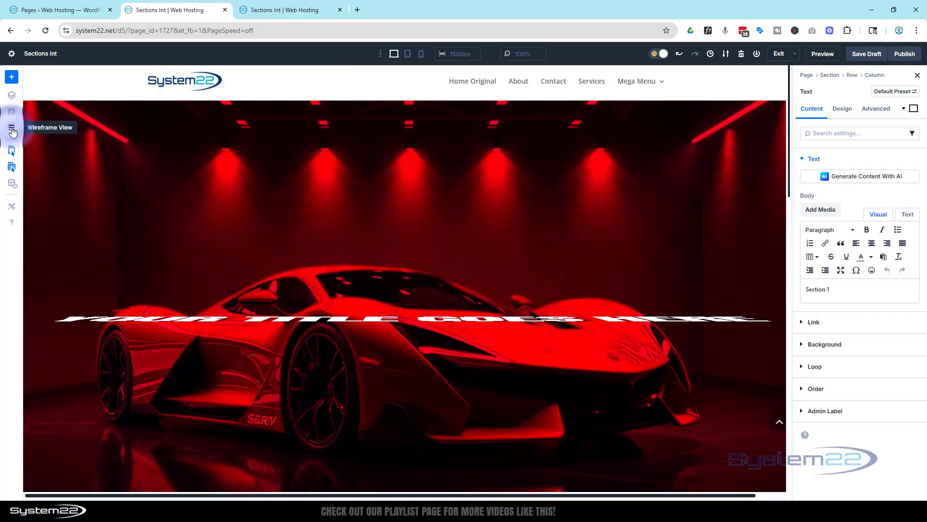
scroll(325, 381, down, 15)
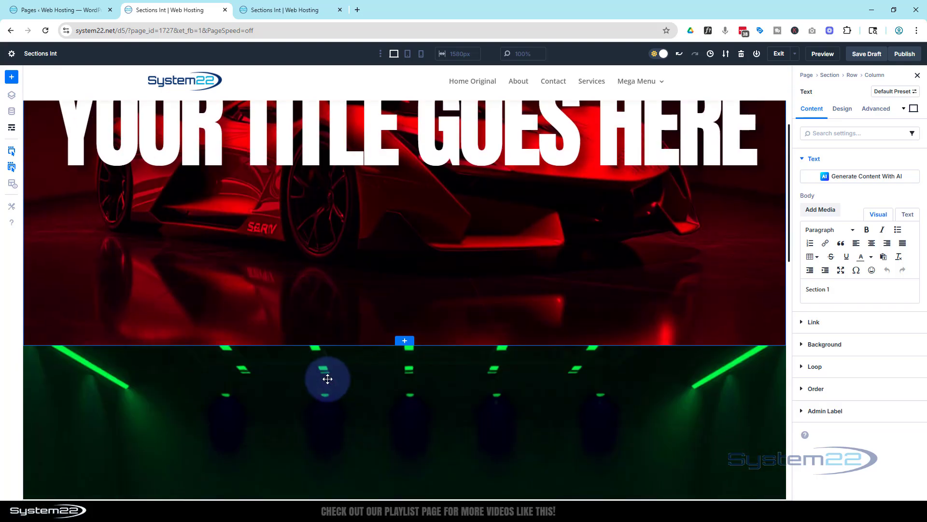
scroll(332, 379, down, 1)
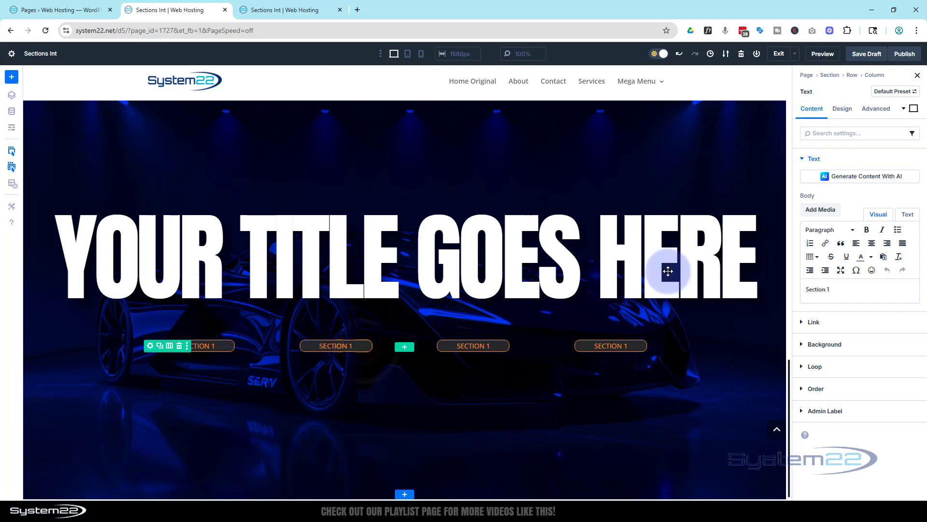
click(824, 289)
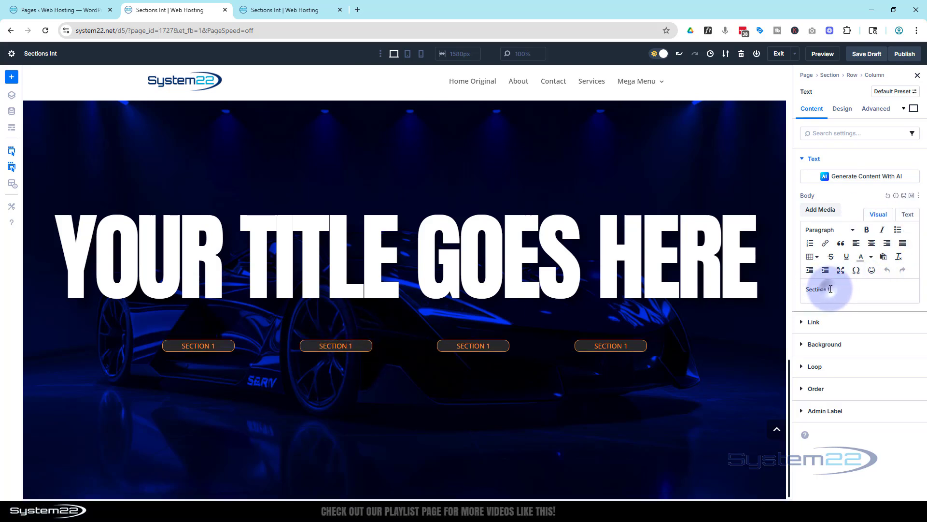
key(BackSpace)
text(2)
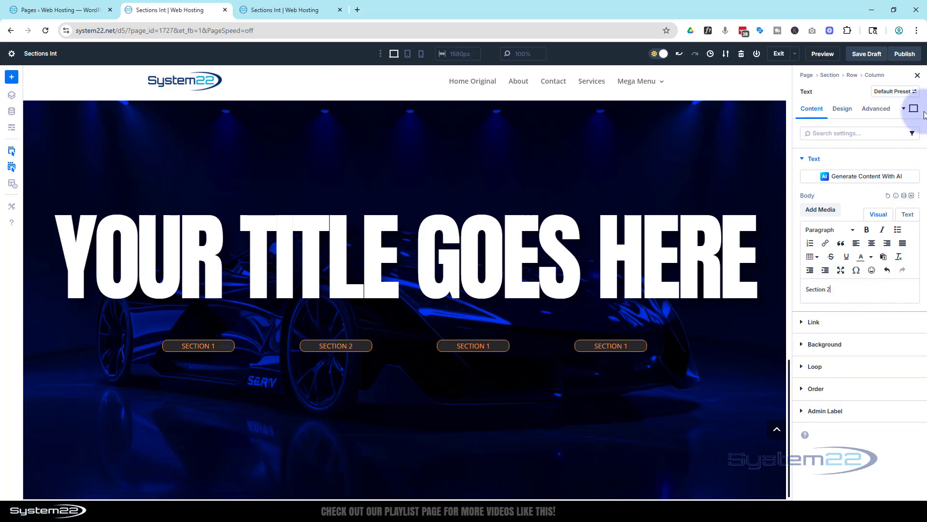
- Retarget the second button's click interaction to scroll to Section (S2)
click(876, 108)
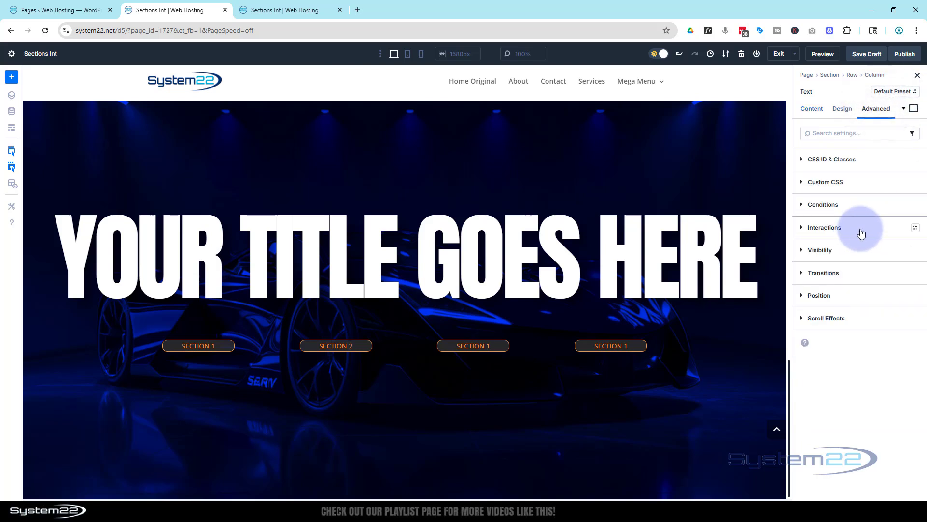
click(862, 233)
click(807, 245)
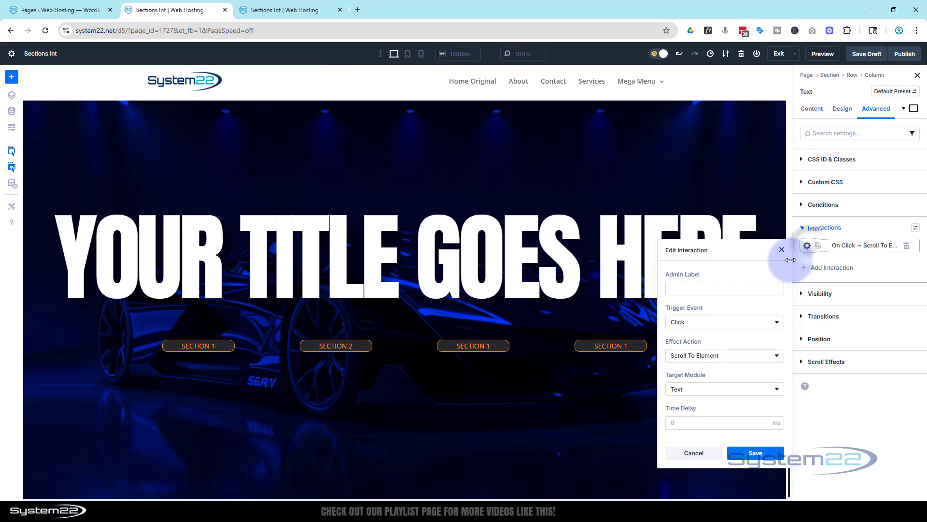
click(703, 397)
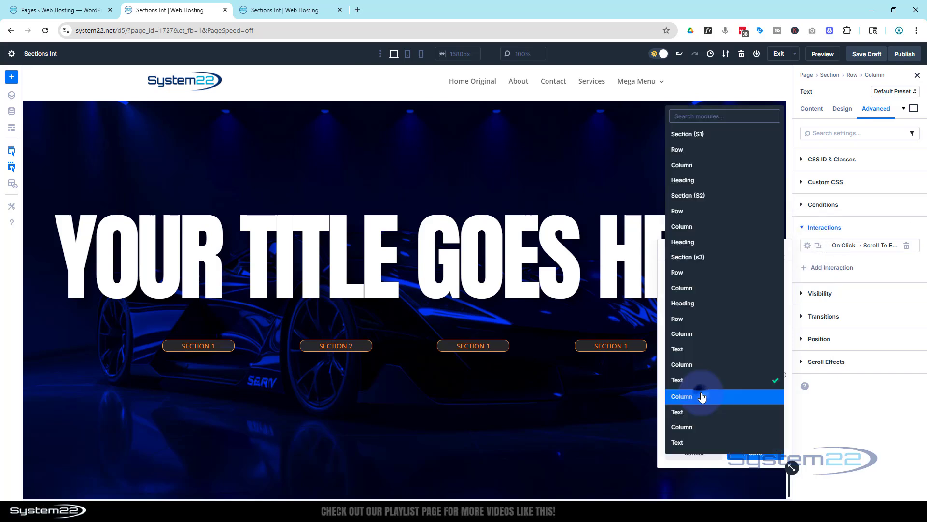
click(705, 198)
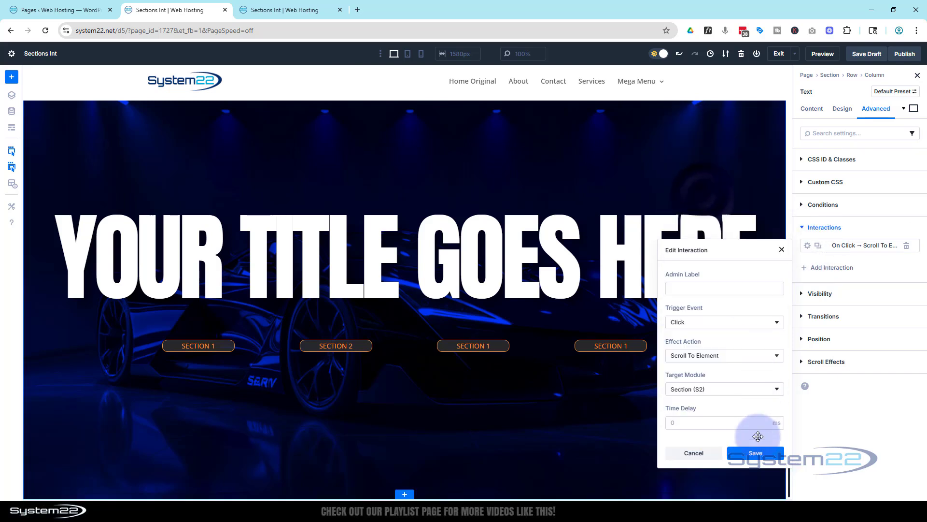
click(756, 453)
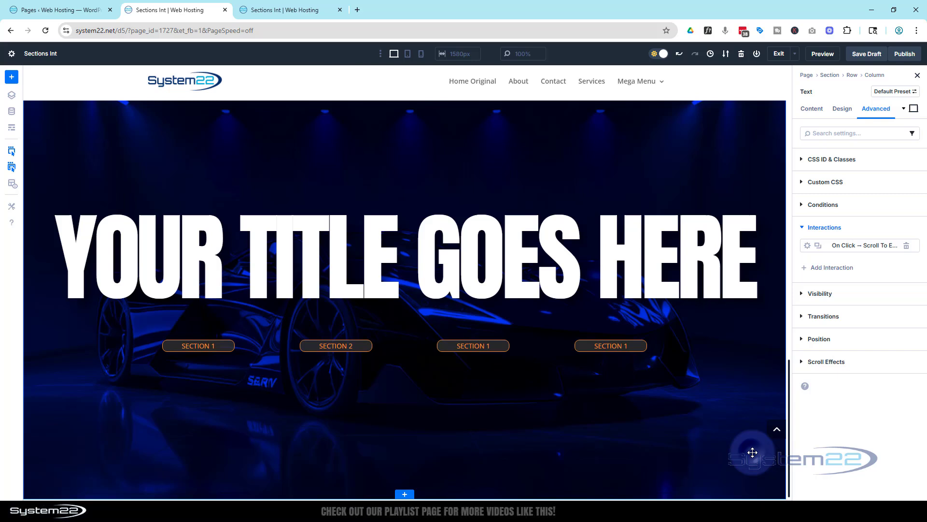
- Change the third button's label to SECTION 3
click(503, 347)
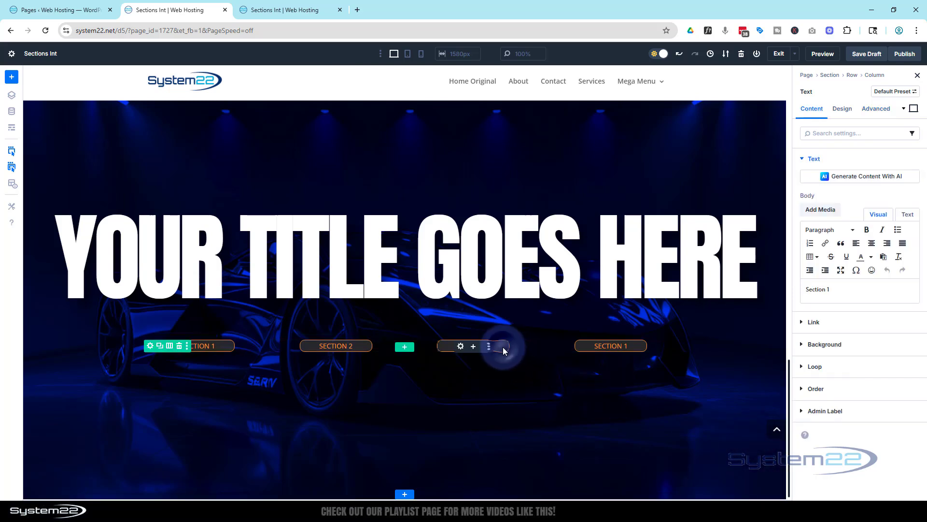
double_click(828, 289)
text(3)
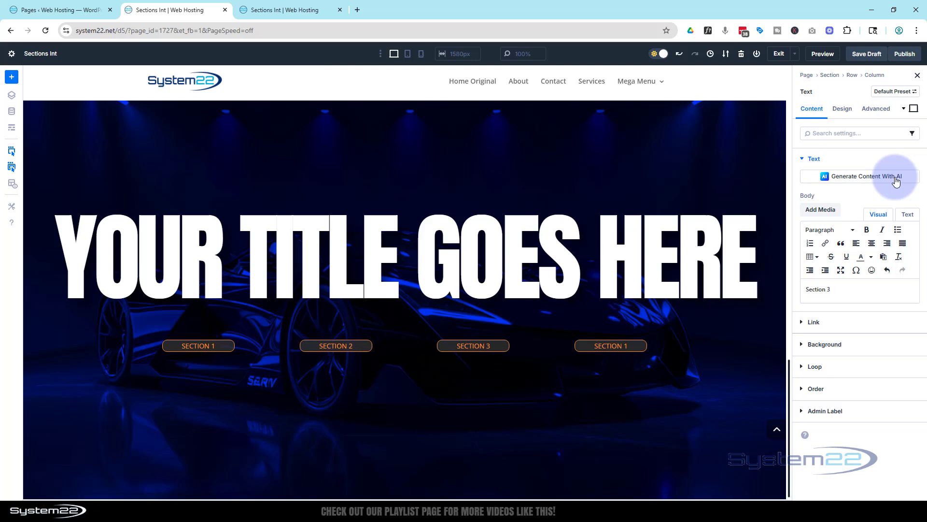
- Retarget the third button's click interaction to scroll to Section (s3)
click(881, 119)
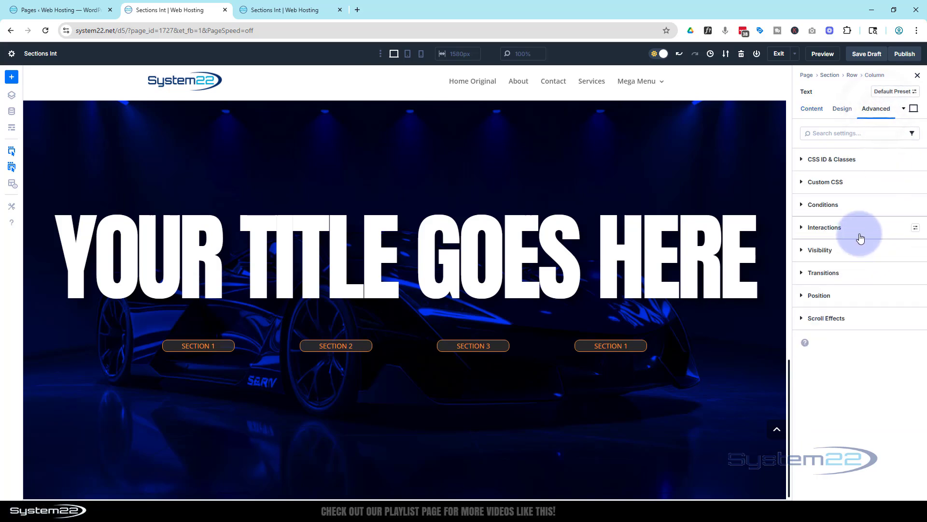
click(860, 230)
click(807, 244)
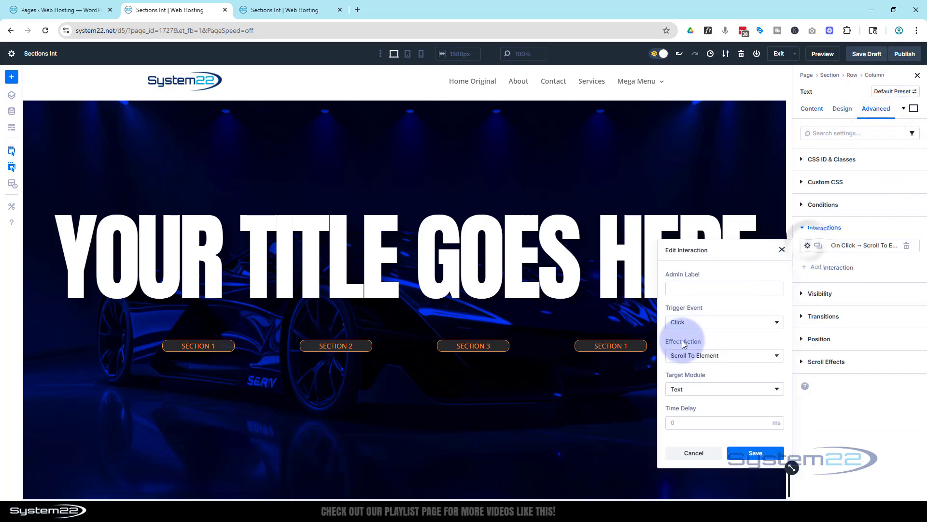
click(699, 390)
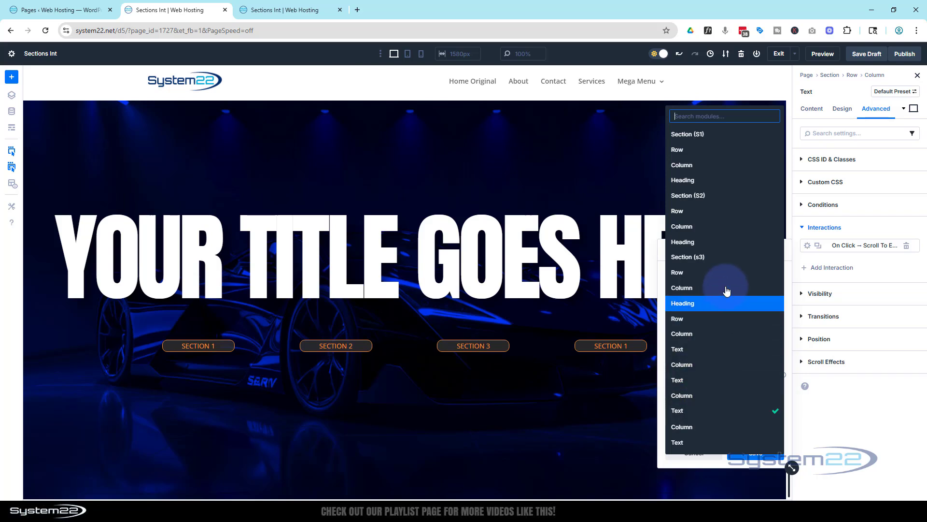
click(726, 263)
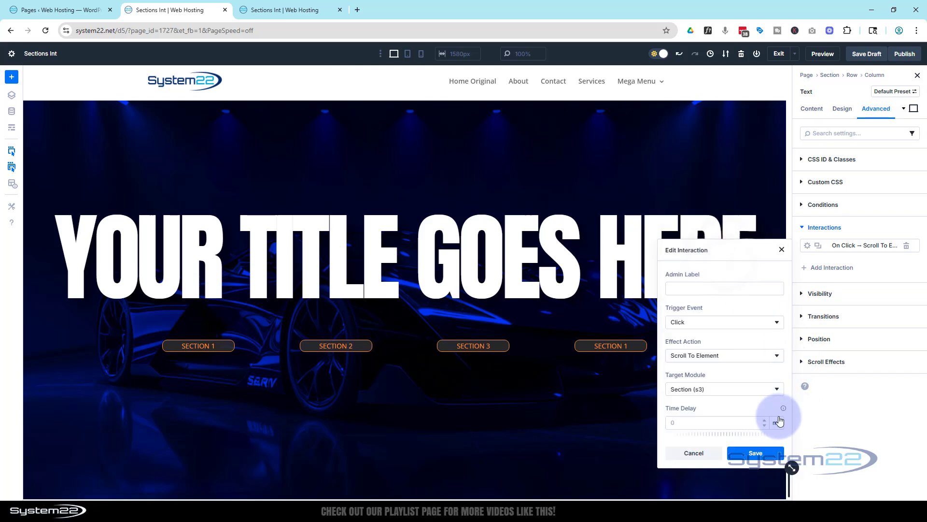
click(763, 456)
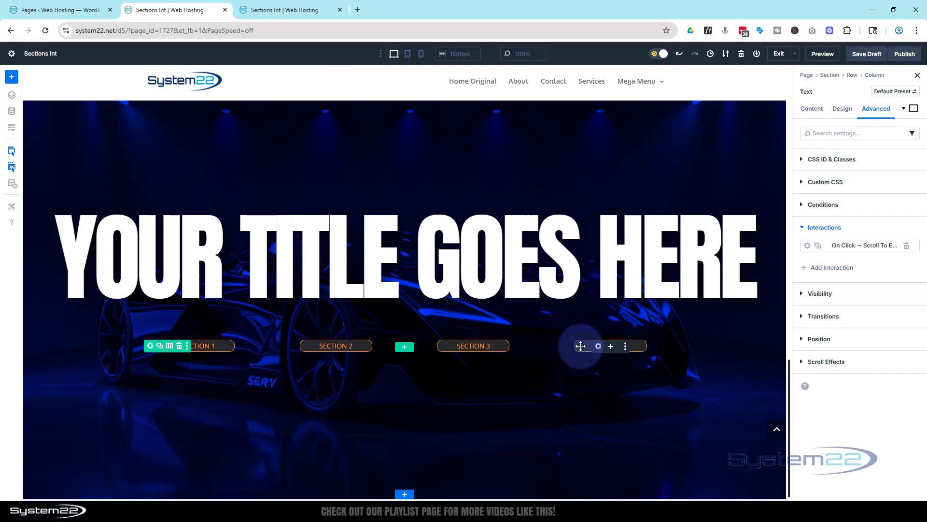
- Relabel the fourth button 'To the top' and save its scroll interaction
click(598, 346)
drag(831, 289, 804, 285)
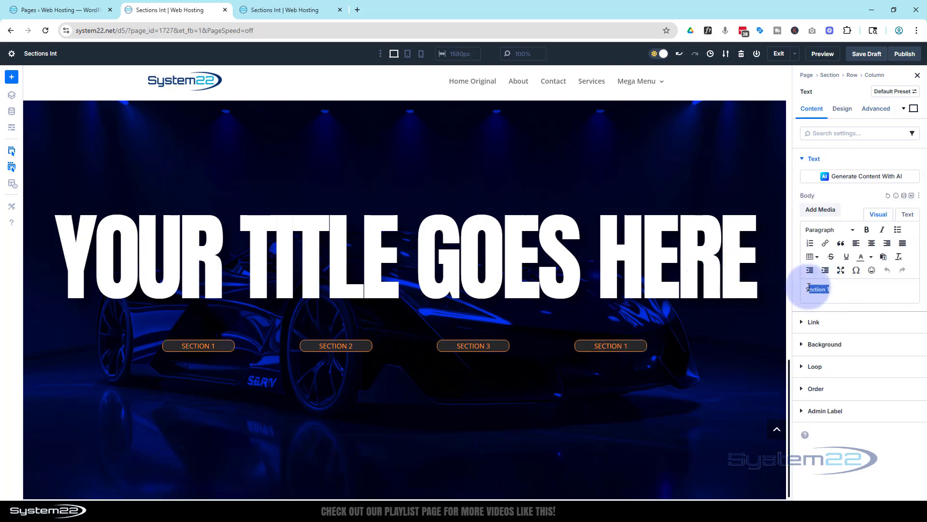
text(To the)
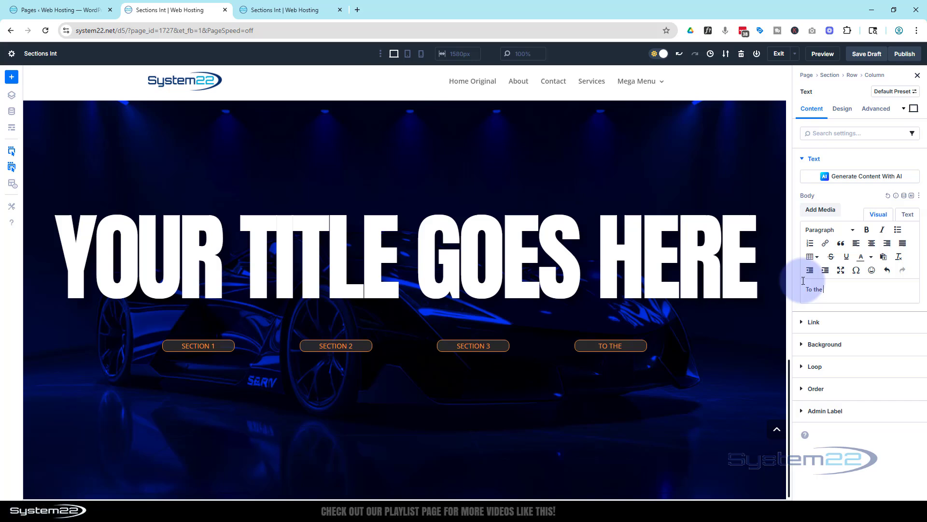
text( top)
click(876, 109)
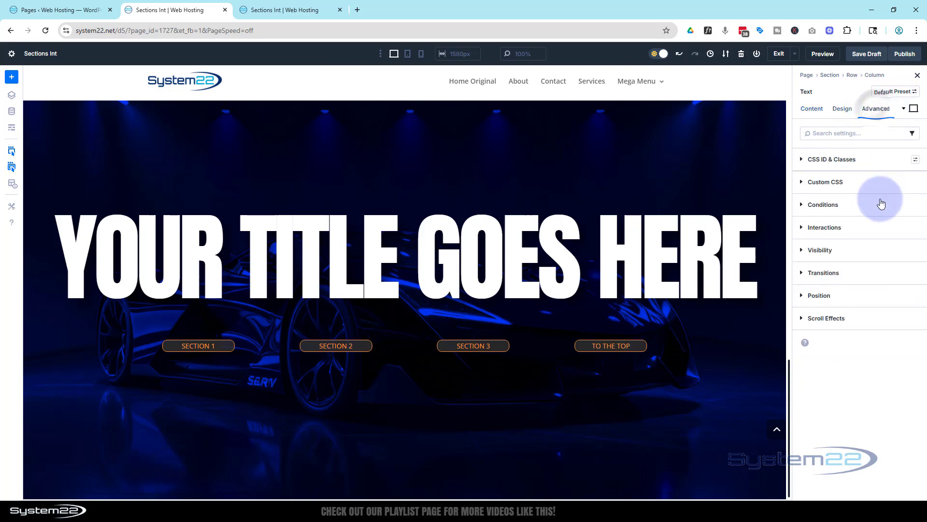
click(861, 228)
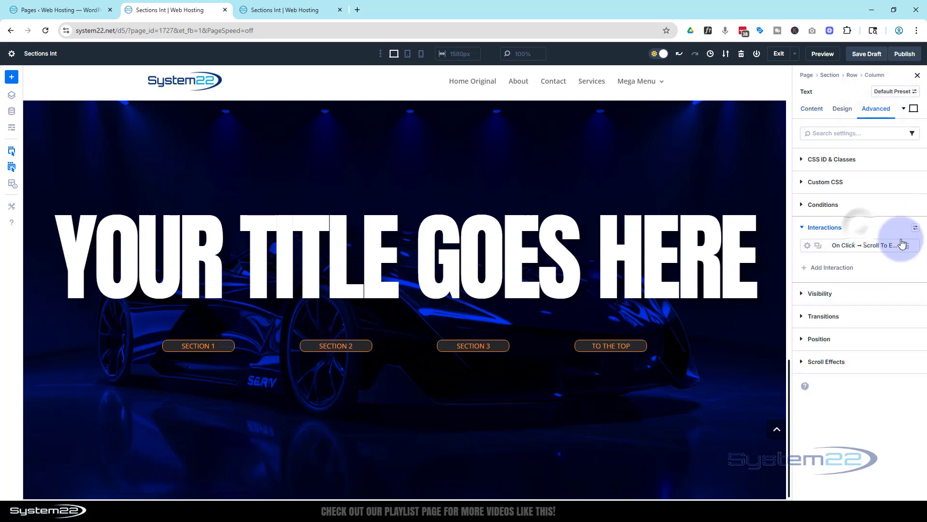
click(808, 246)
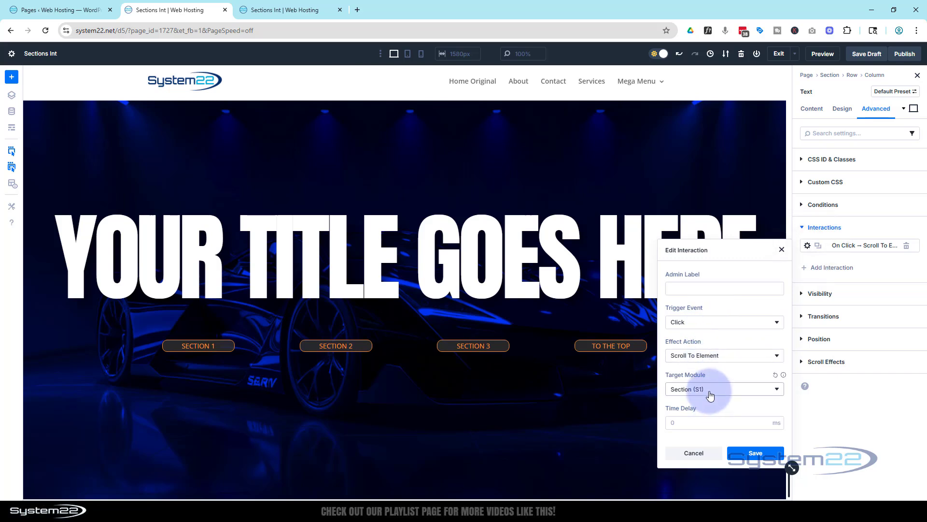
click(756, 453)
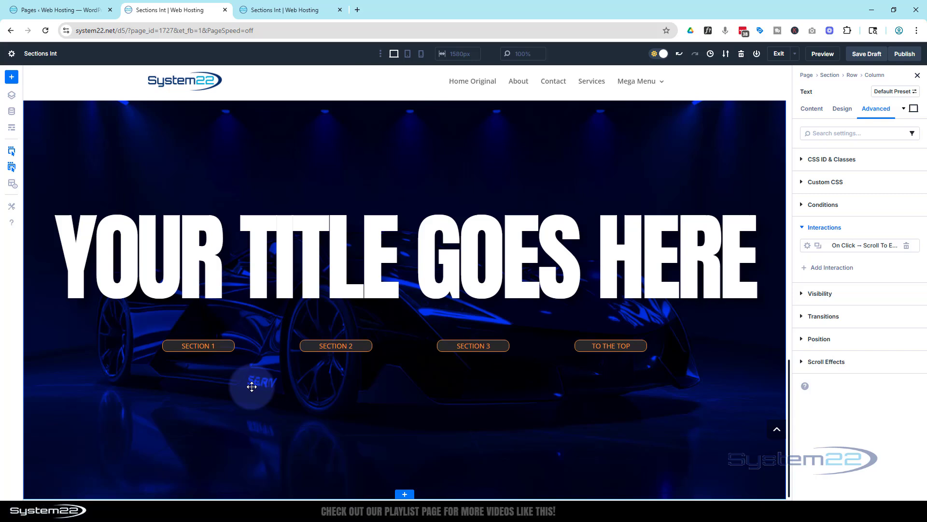
- Set the SECTION 1 button's click interaction target to Section (S1)
click(223, 347)
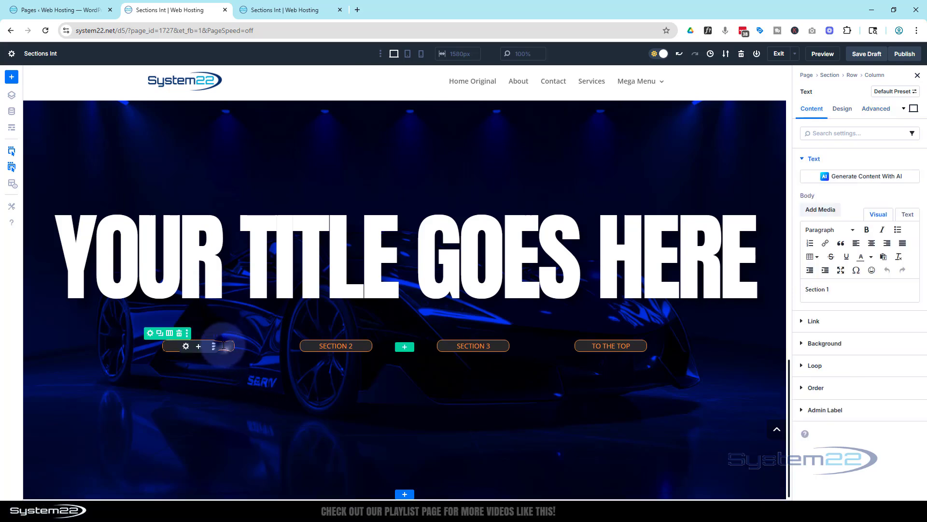
click(880, 111)
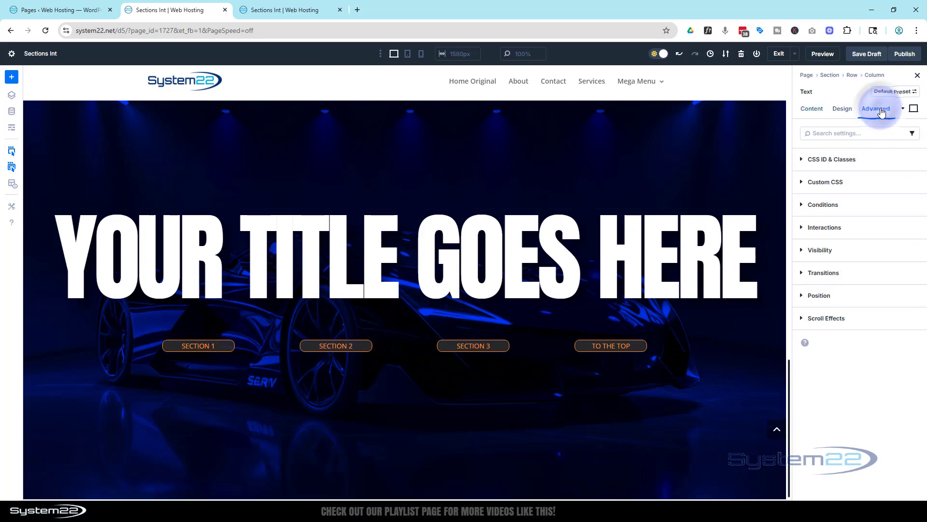
click(864, 227)
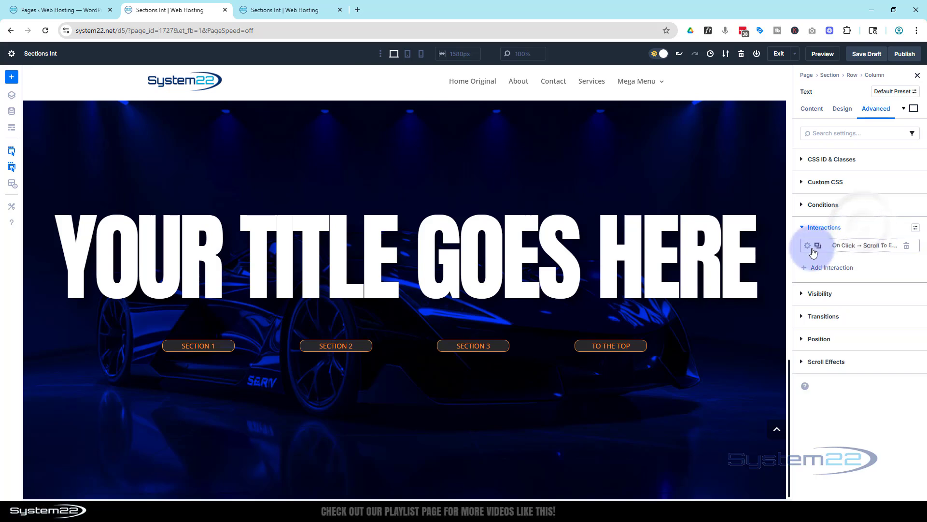
click(807, 246)
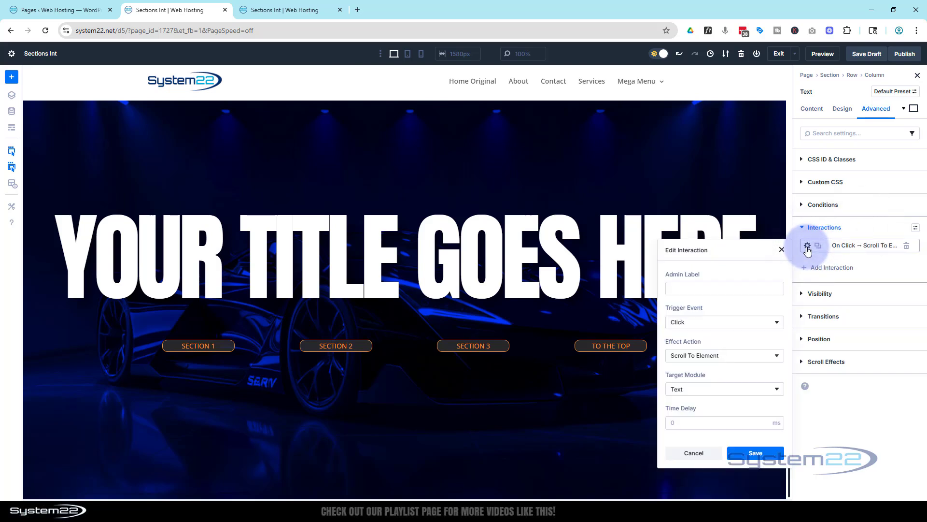
click(699, 393)
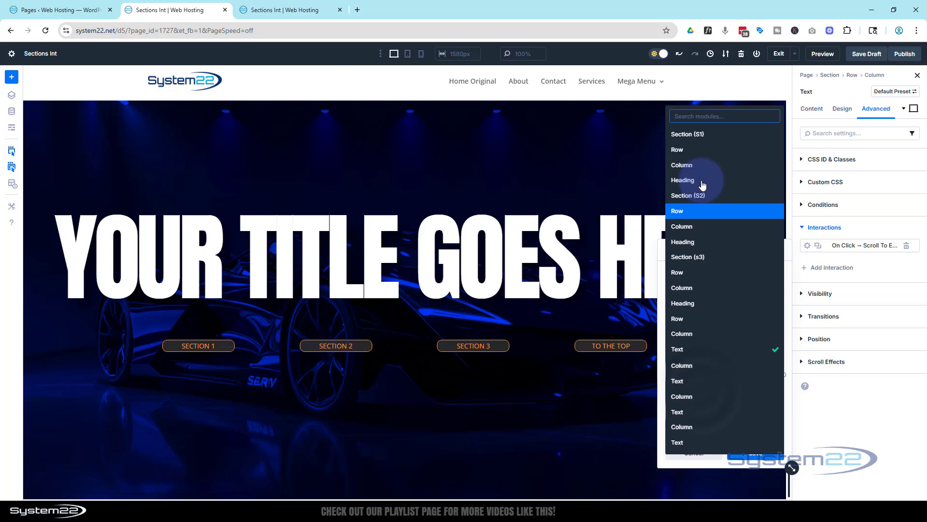
click(710, 136)
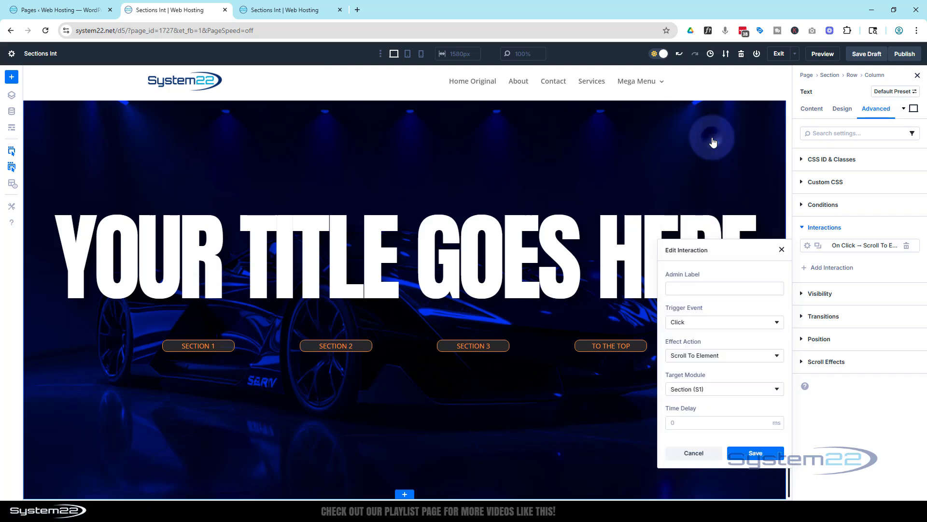
click(756, 454)
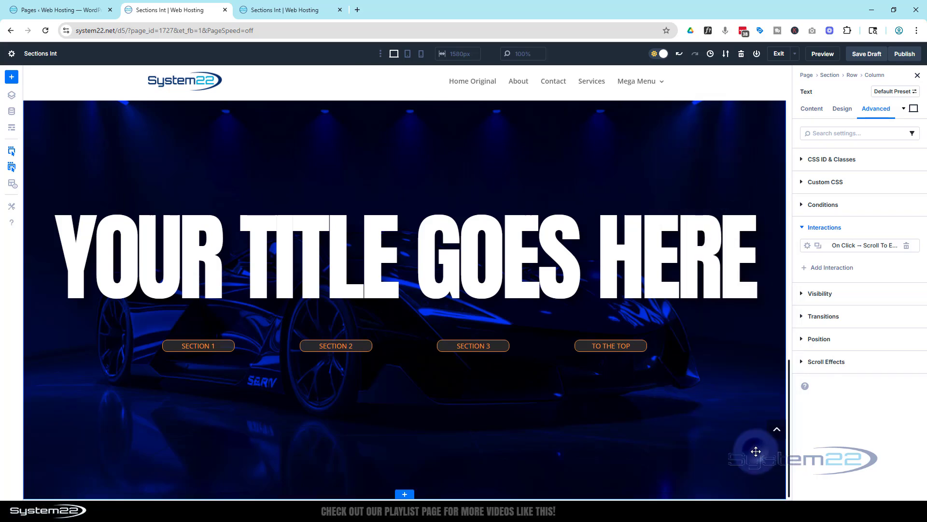
- Set the button row's Position to Fixed
click(386, 346)
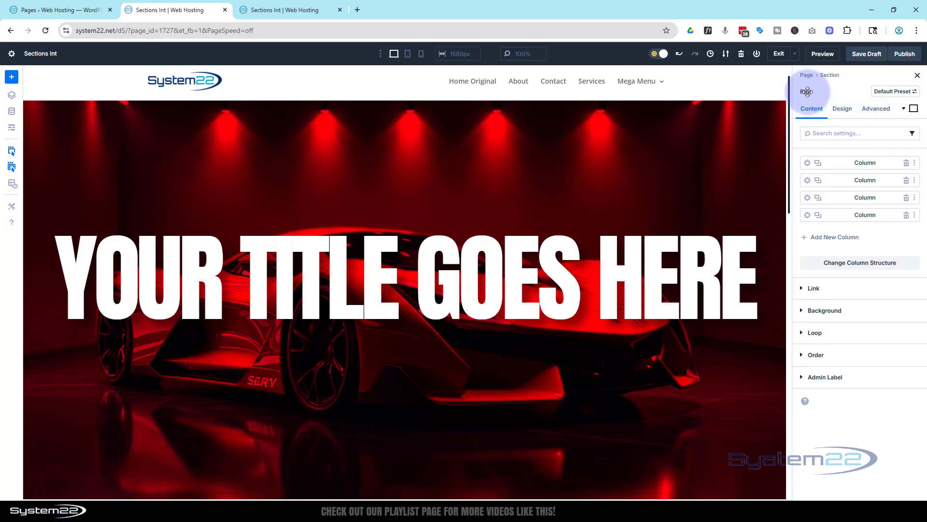
click(876, 110)
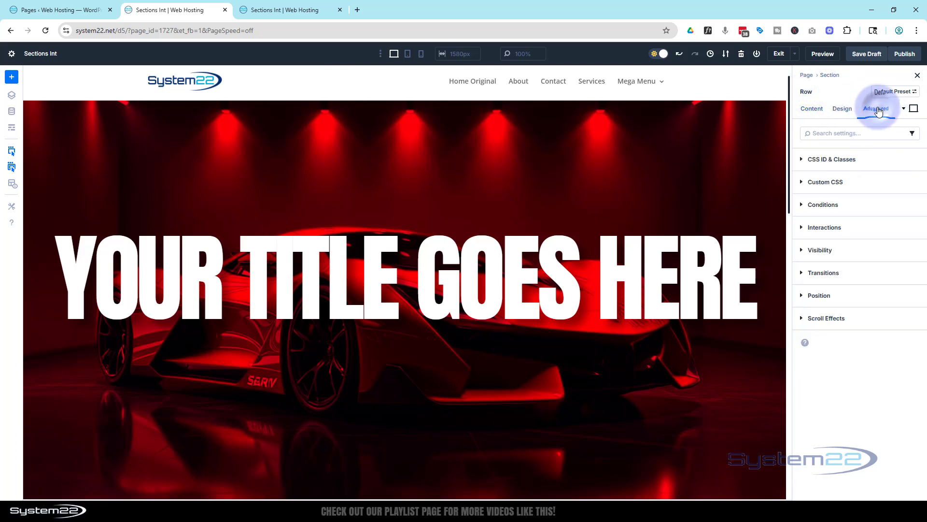
click(857, 296)
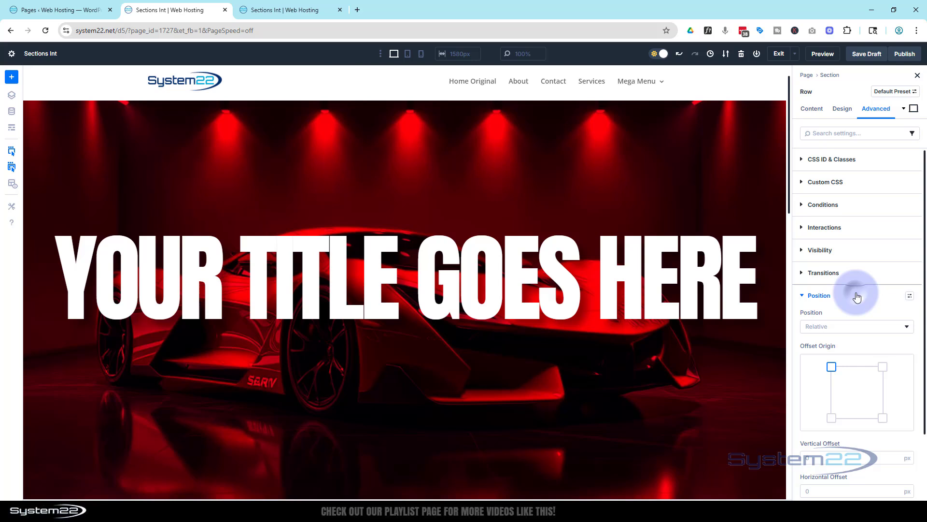
click(848, 326)
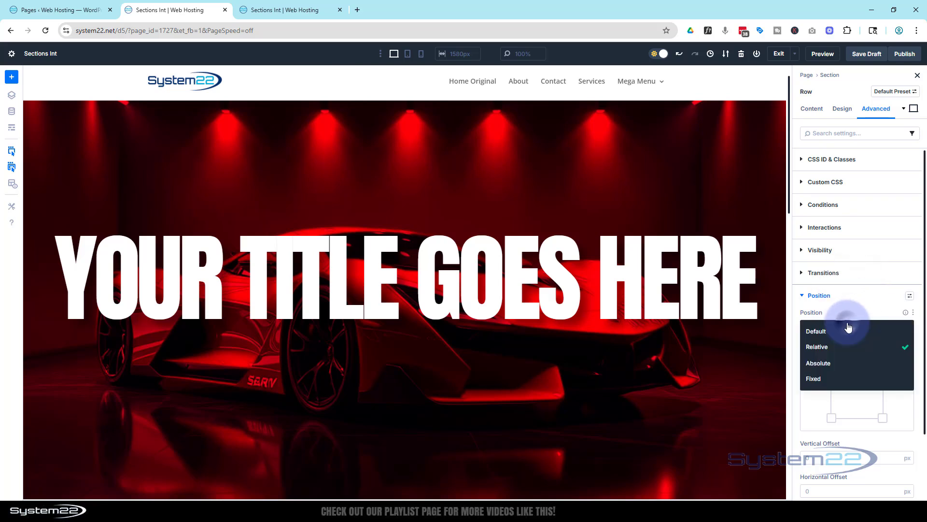
click(843, 378)
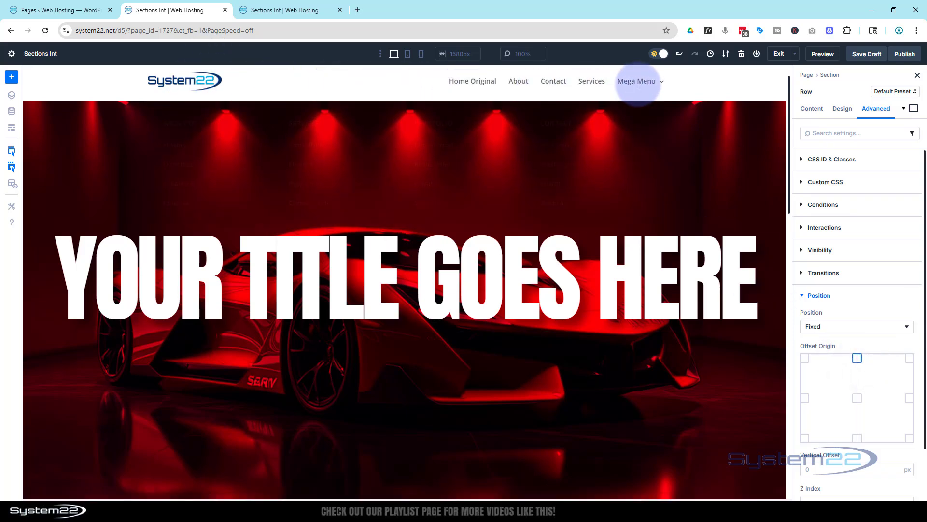
- Give the row a 150 px vertical offset, save a draft and open the preview
mouse_move(644, 82)
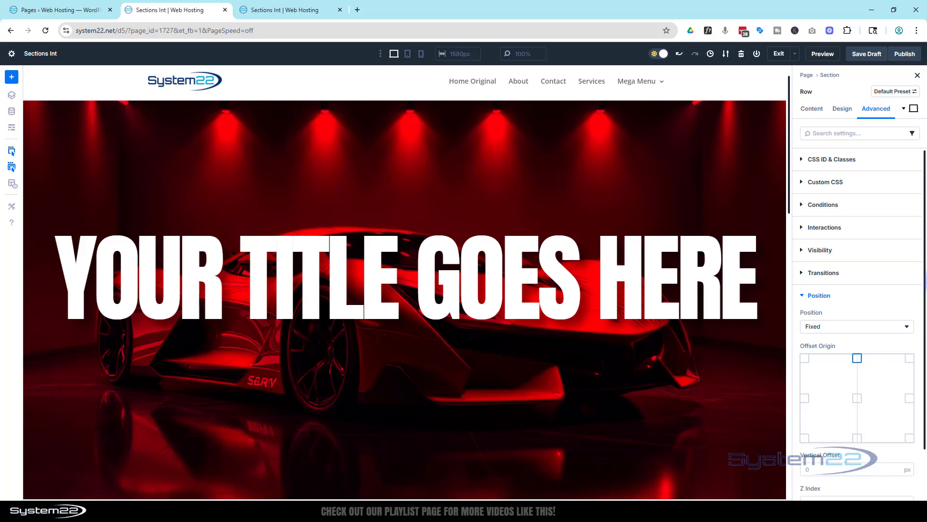
scroll(903, 292, down, 2)
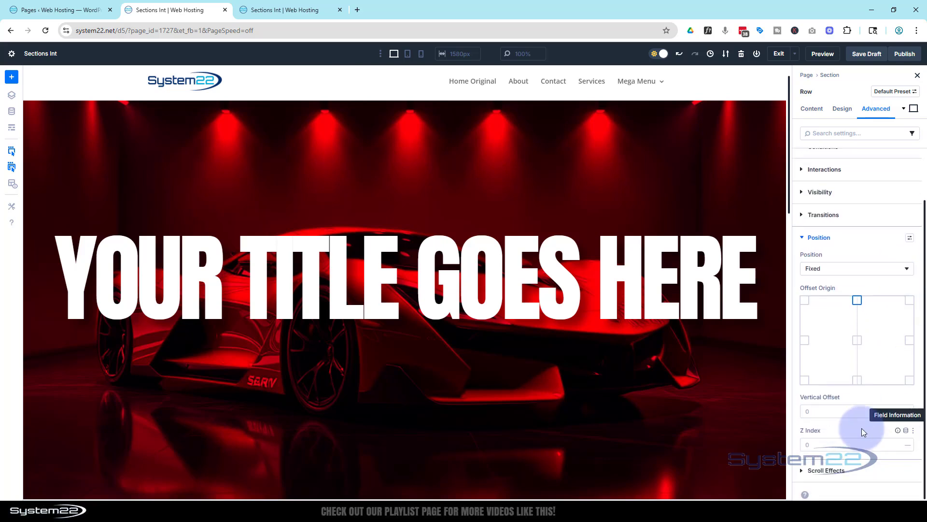
click(806, 412)
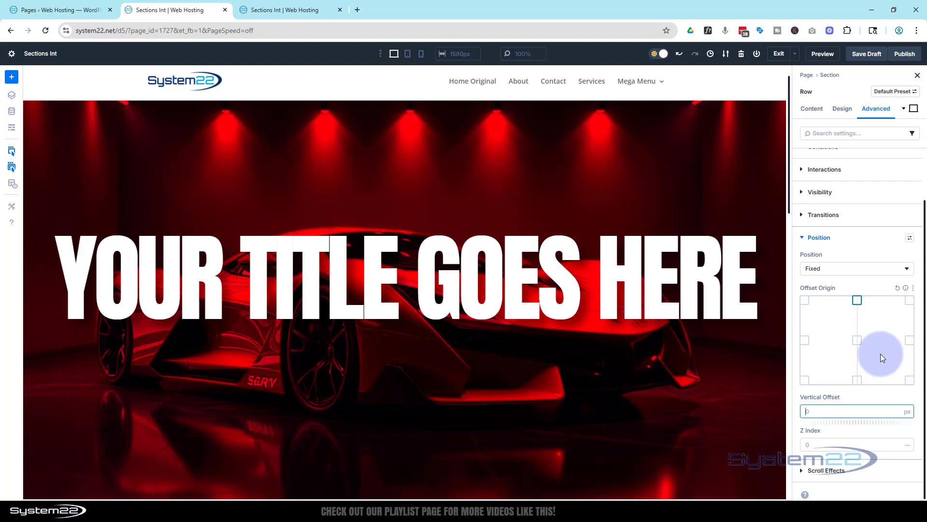
text(80)
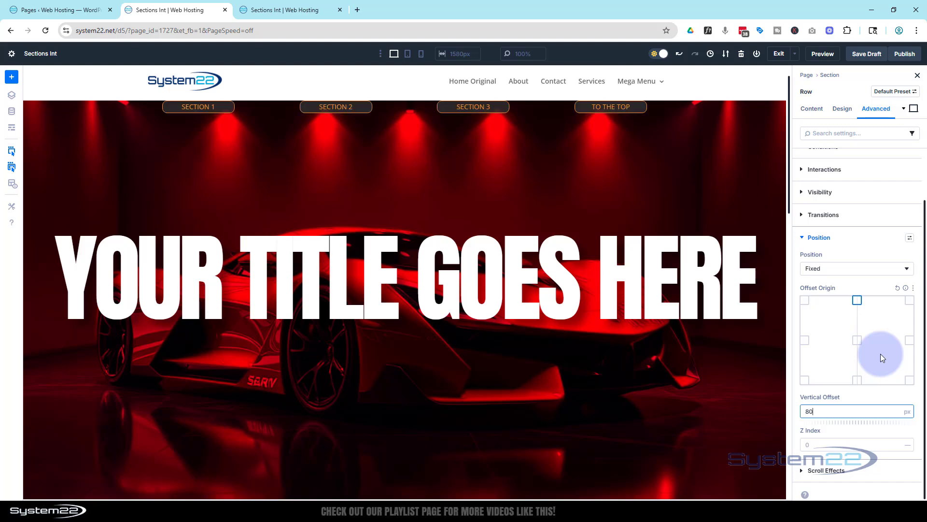
drag(834, 414, 817, 413)
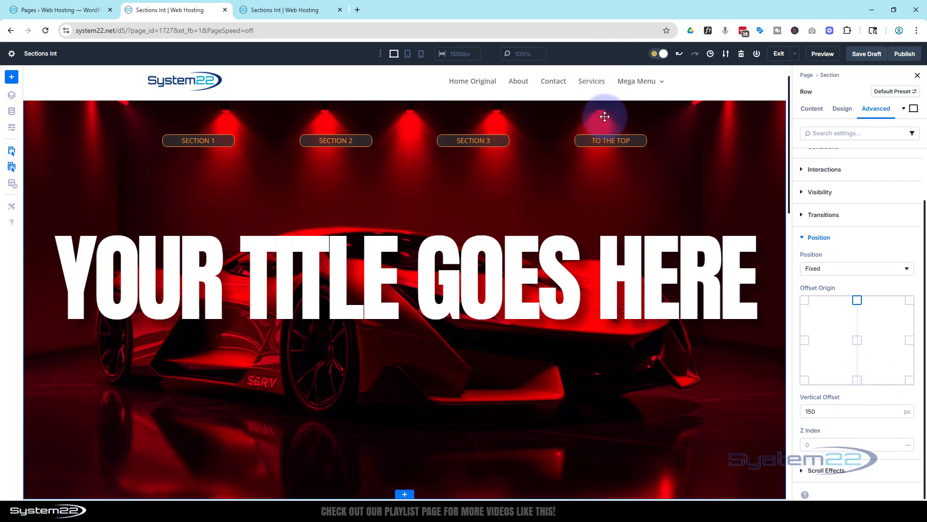
click(868, 55)
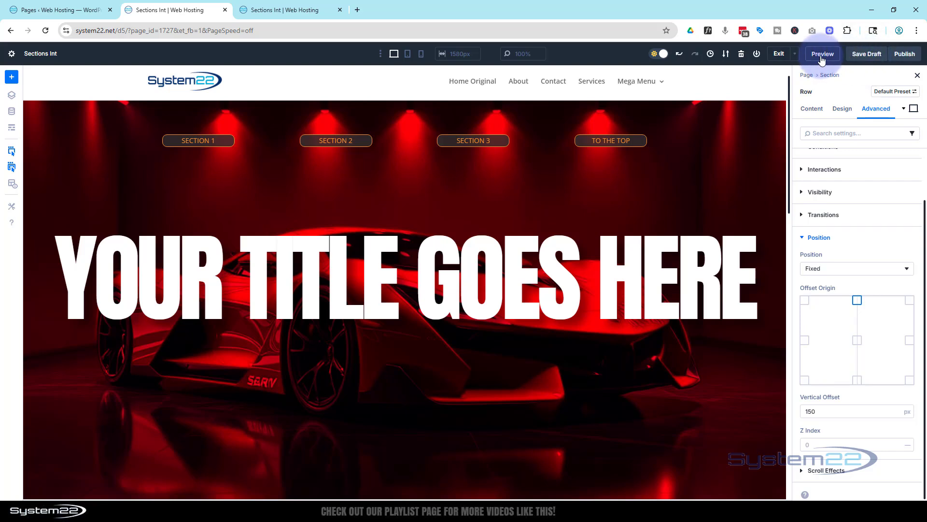
click(823, 55)
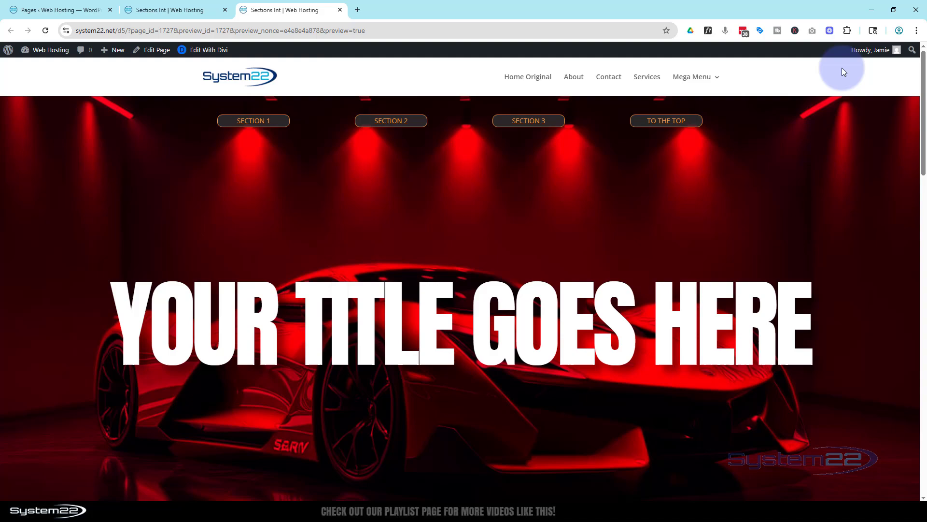
- Test the SECTION 1–3 and TO THE TOP buttons in the preview, then return to the builder
scroll(633, 228, down, 10)
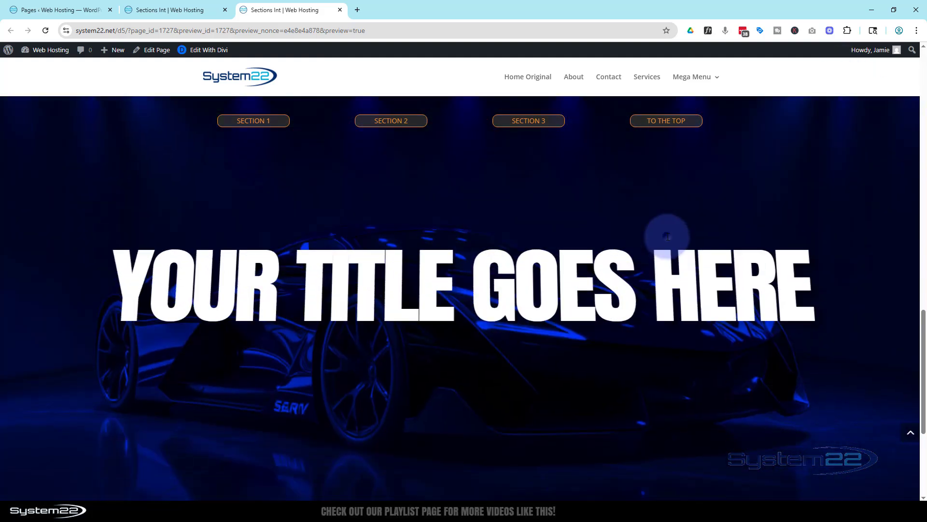
scroll(676, 237, up, 10)
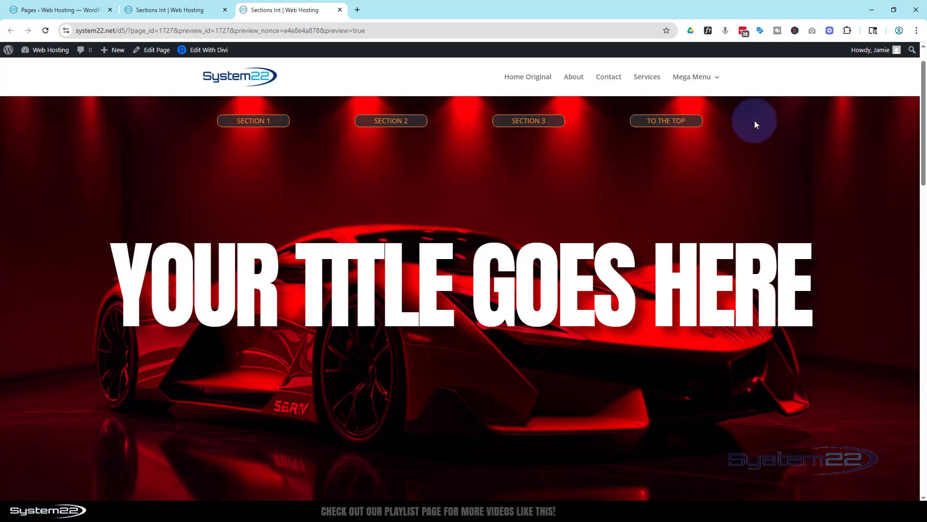
click(396, 121)
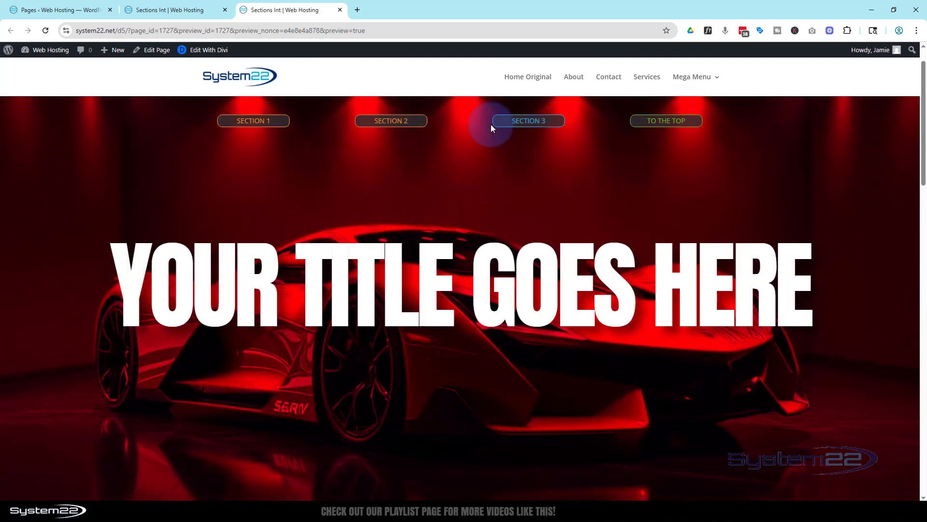
click(508, 125)
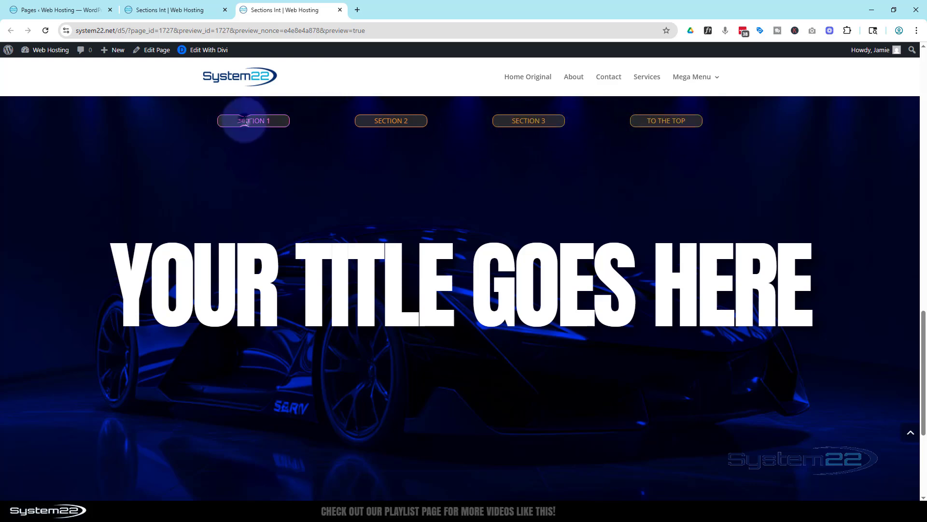
click(246, 121)
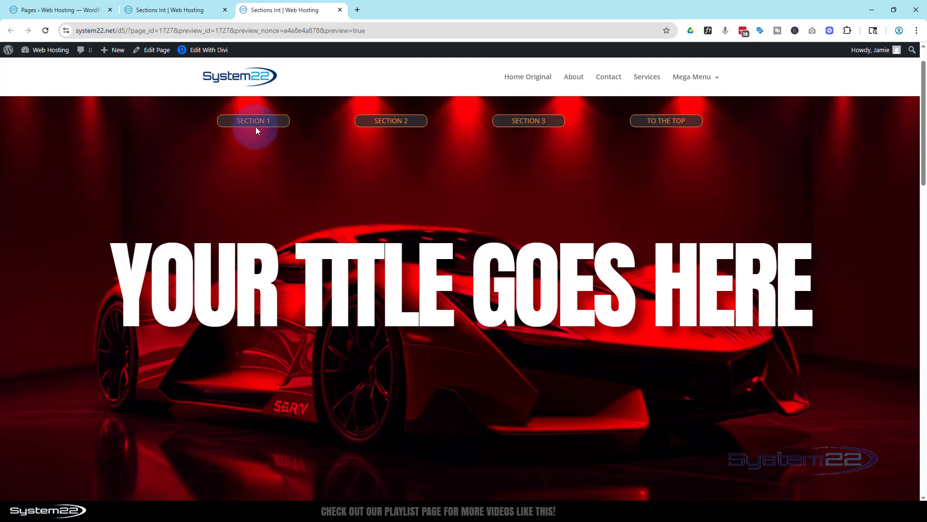
click(408, 120)
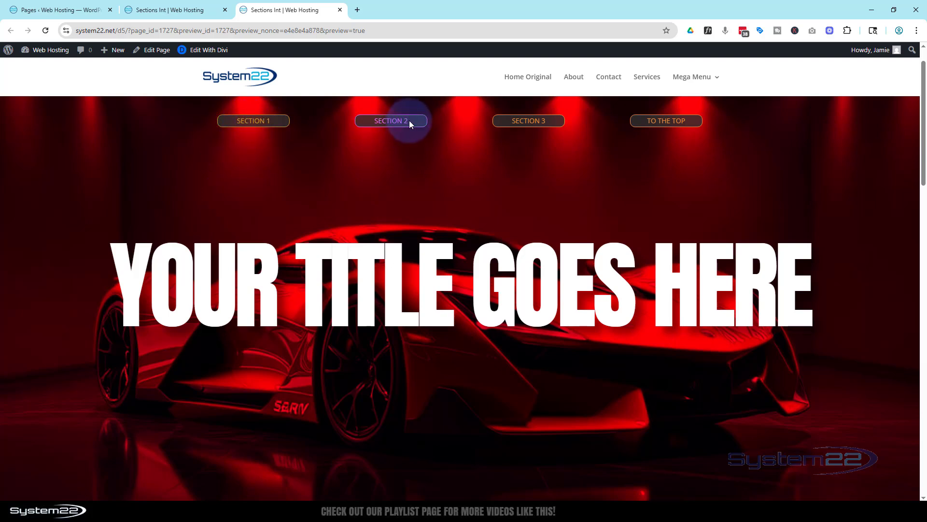
click(503, 125)
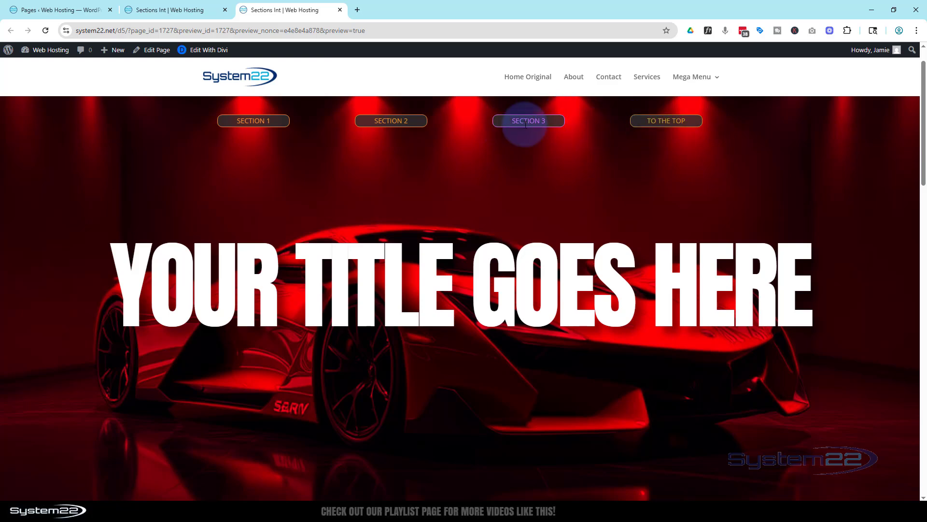
click(154, 14)
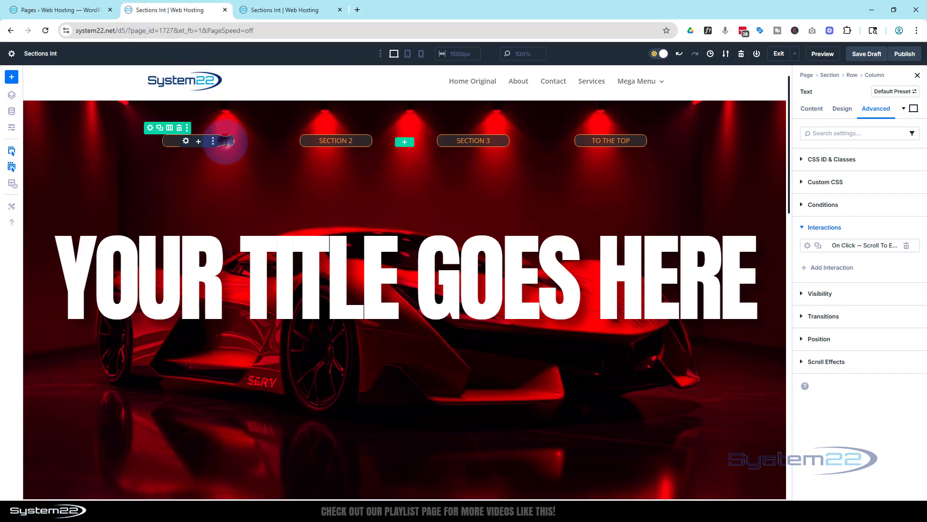
- Add cursor:pointer; to the SECTION 1 button's Main Element custom CSS
click(225, 142)
click(876, 108)
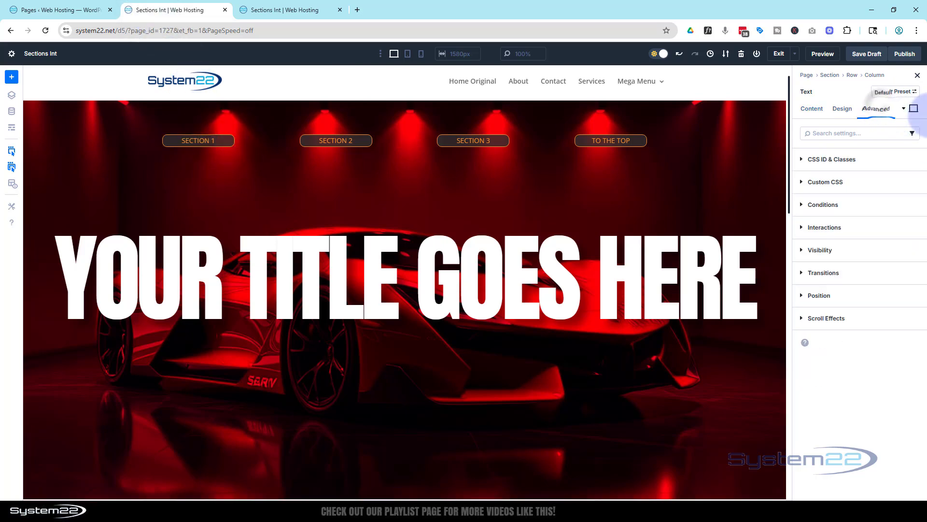
click(861, 183)
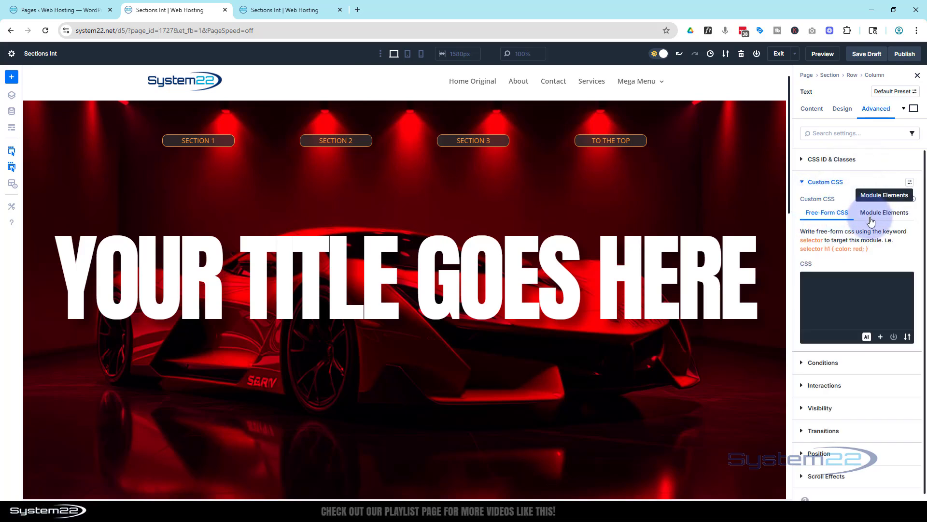
click(871, 221)
scroll(867, 217, down, 2)
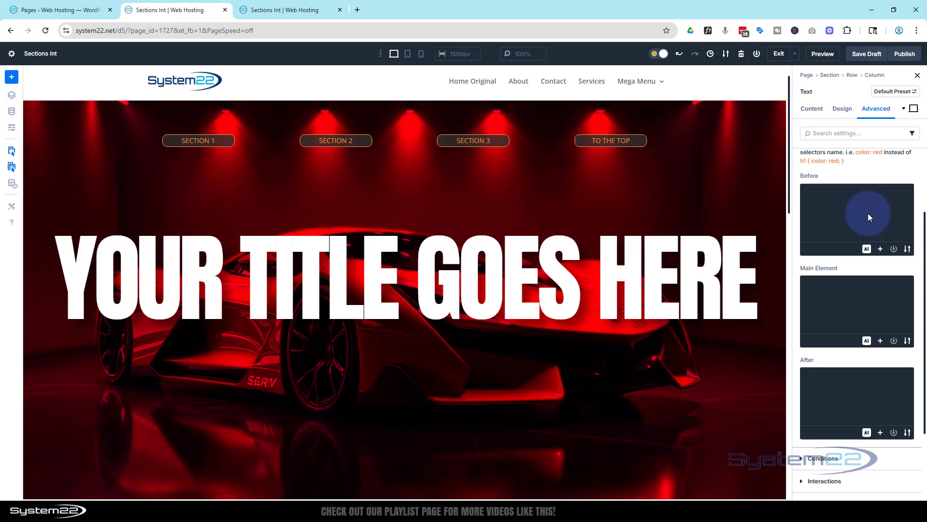
scroll(868, 217, down, 2)
click(817, 195)
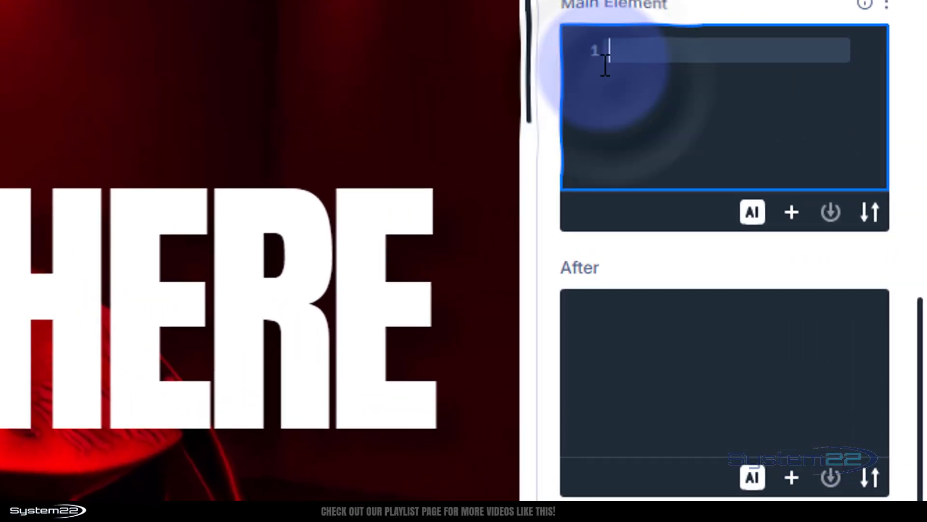
text(cursor:)
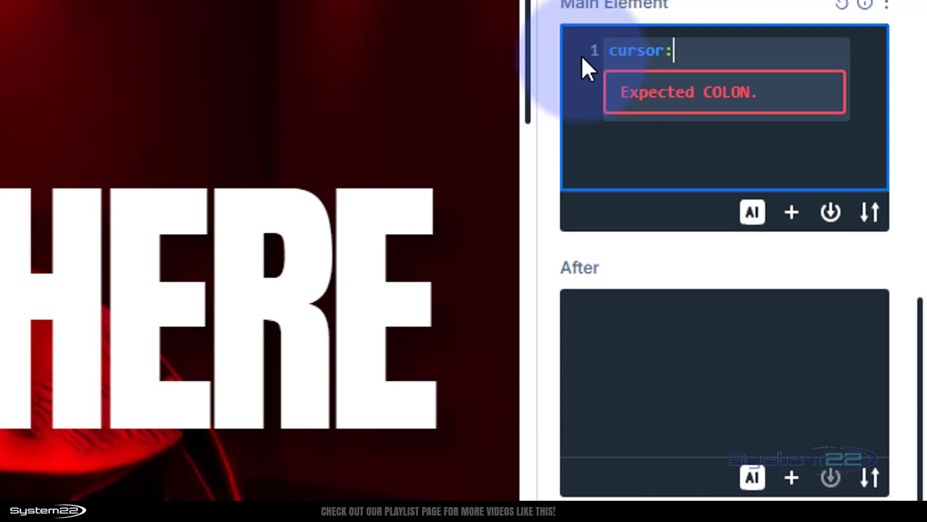
text(pointer;)
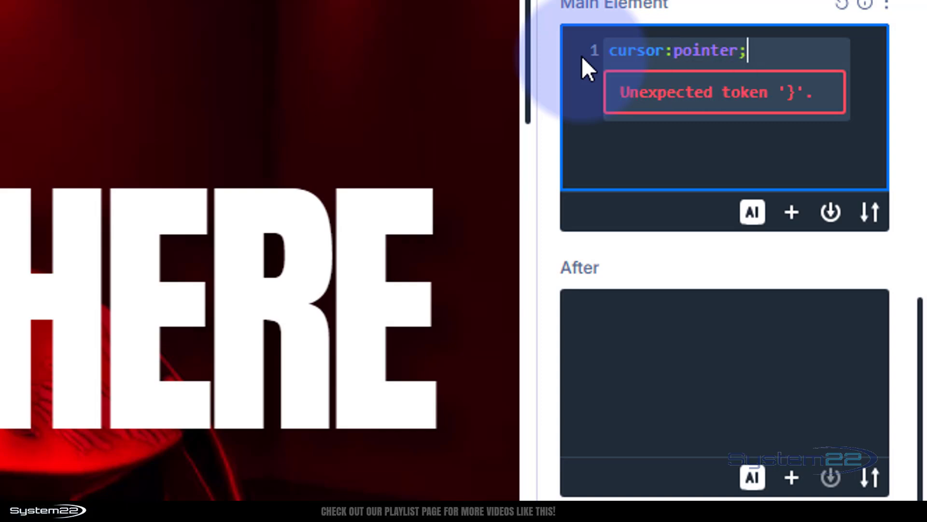
drag(773, 51, 604, 61)
key(ctrl+c)
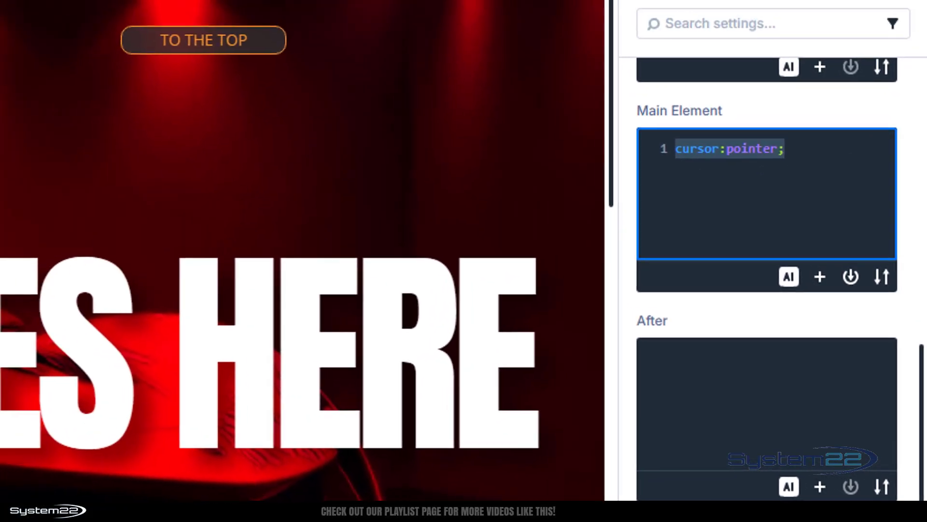
- Extend the cursor:pointer Main Element CSS to every Text module in the parent row
right_click(703, 110)
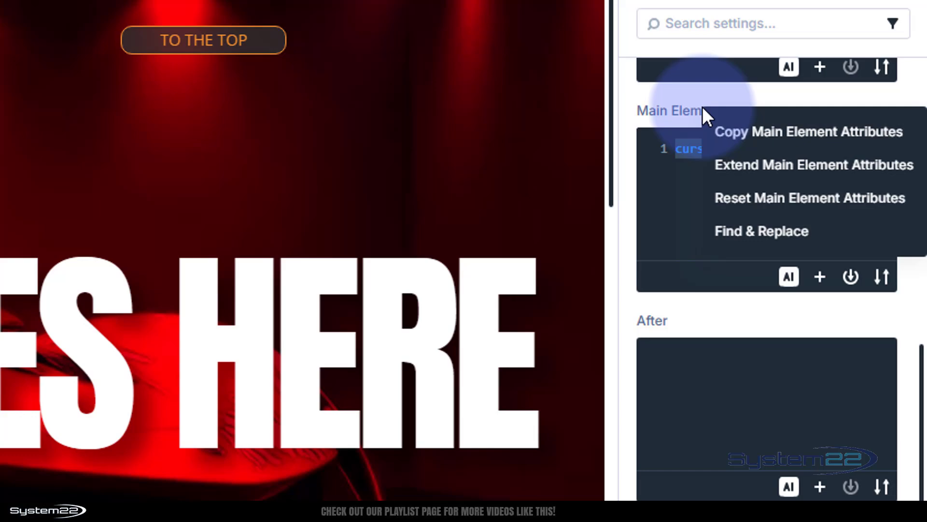
click(747, 167)
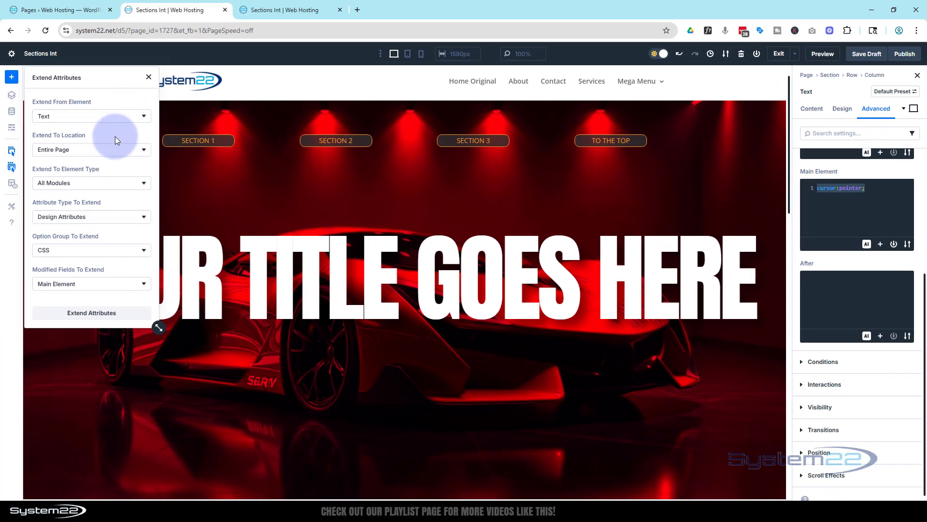
click(116, 149)
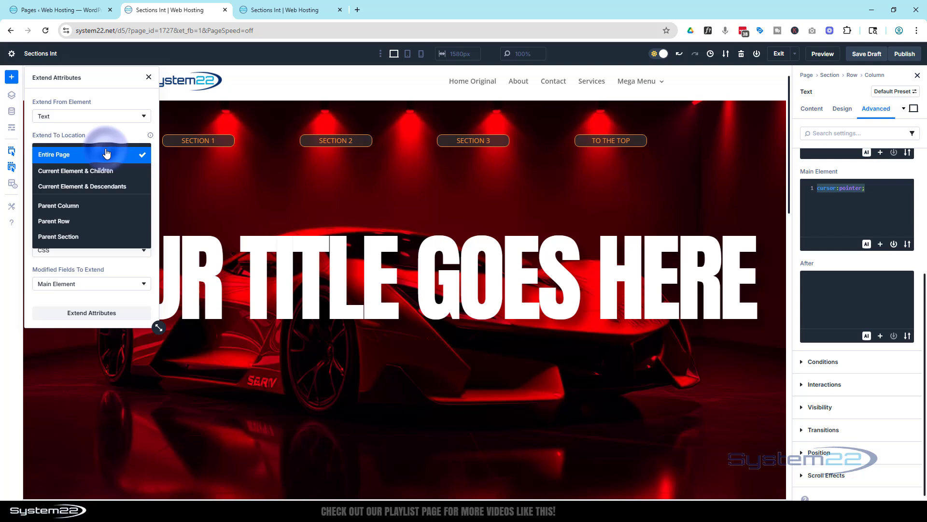
click(103, 231)
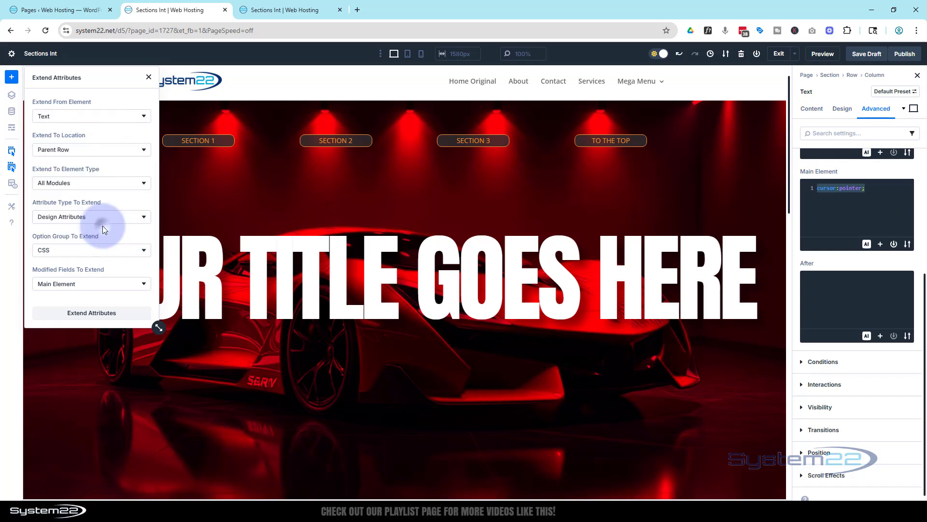
click(92, 182)
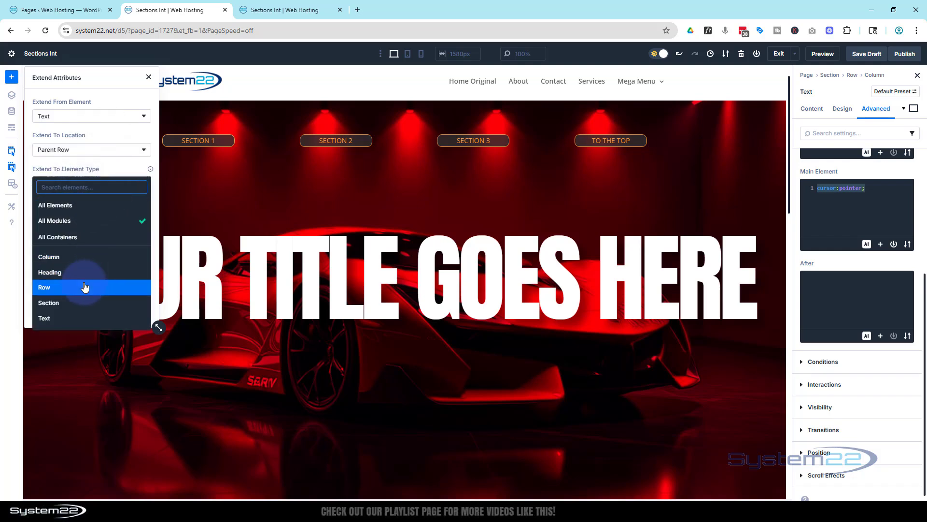
click(70, 317)
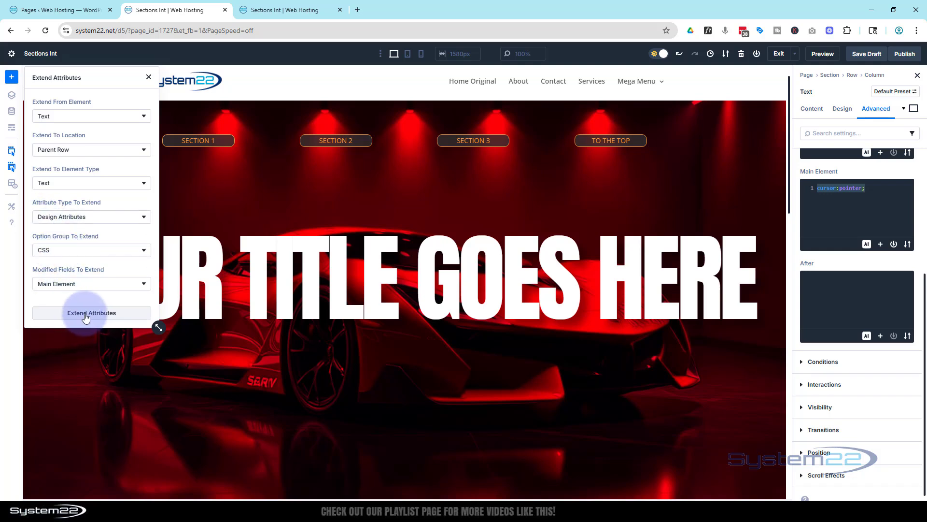
click(82, 313)
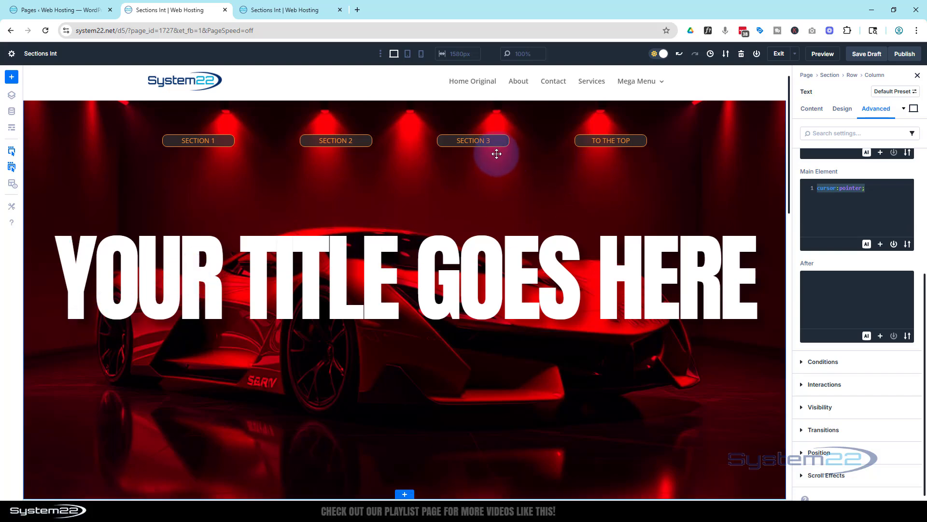
- Confirm the Section 3 button's Main Element CSS has cursor:pointer, then save the page draft
click(502, 141)
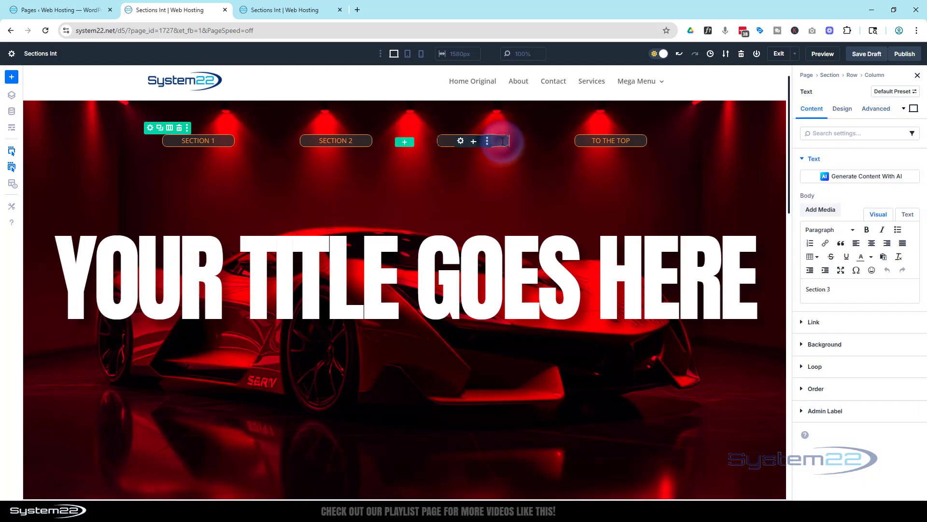
click(869, 120)
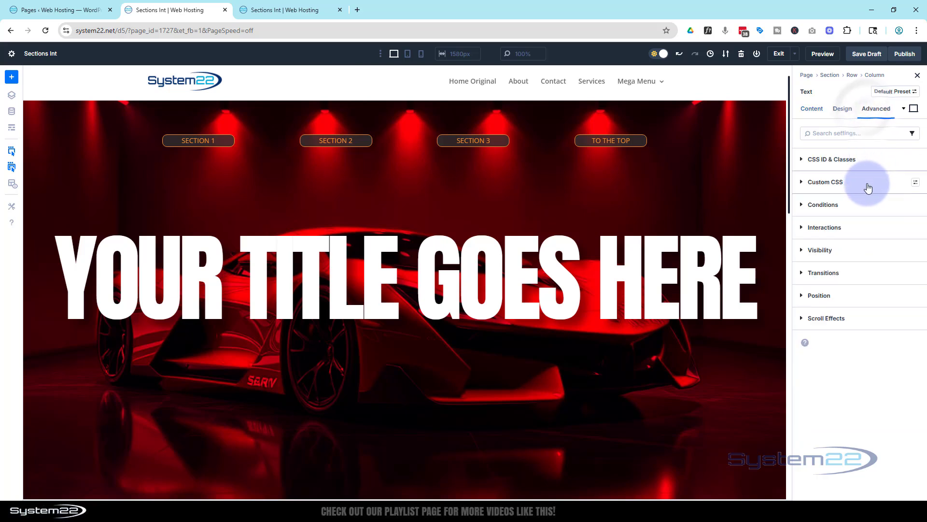
click(866, 184)
click(878, 218)
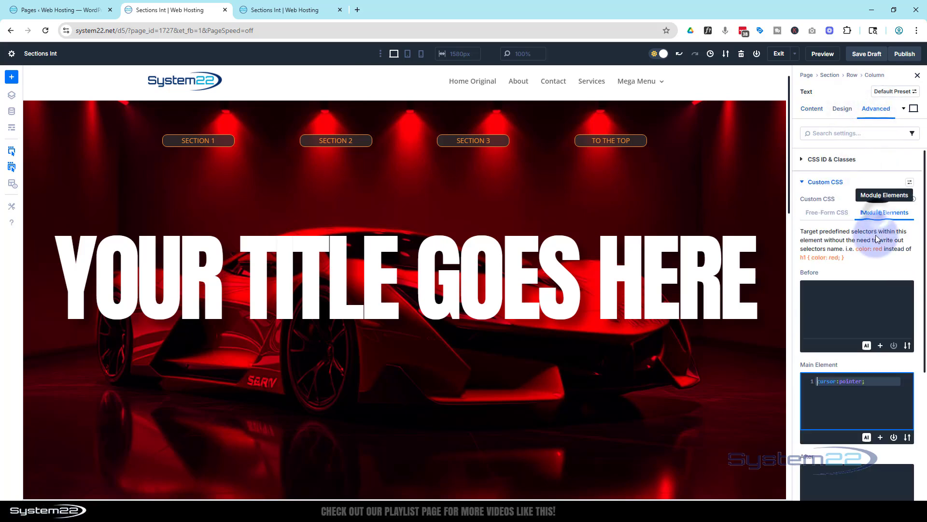
click(861, 382)
key(ctrl+v)
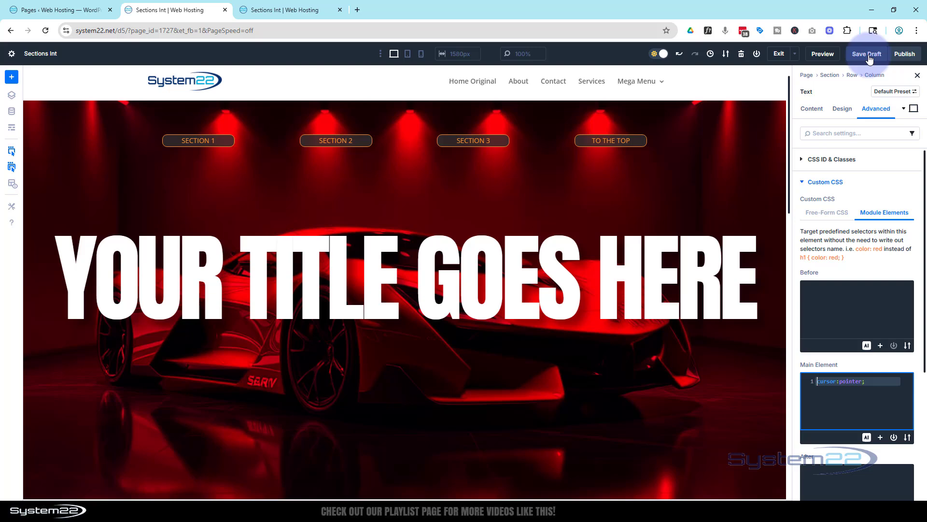
click(870, 56)
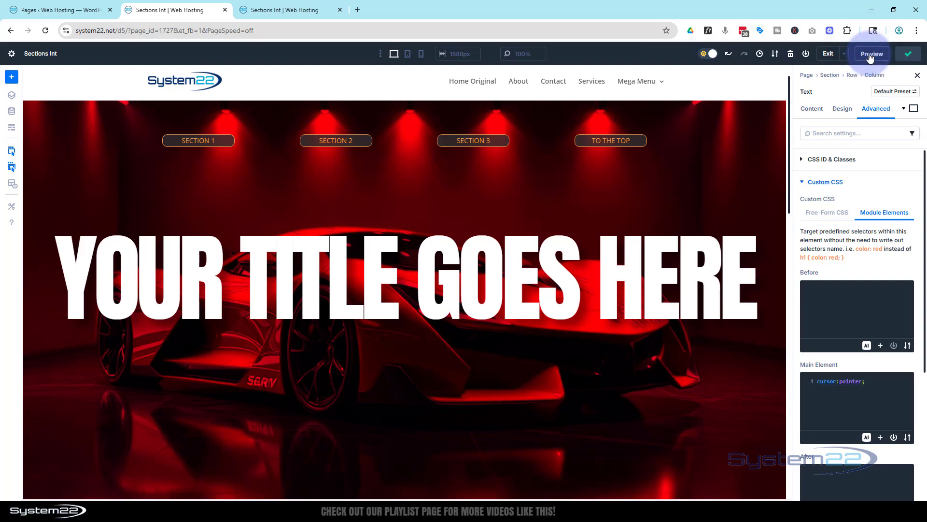
- Preview the page and test the Section 1 and back-to-top buttons
click(822, 55)
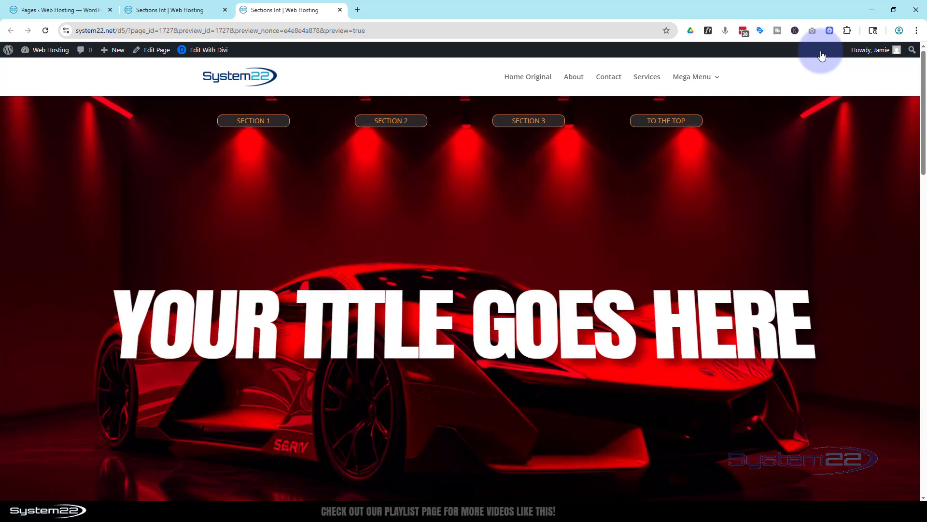
click(252, 121)
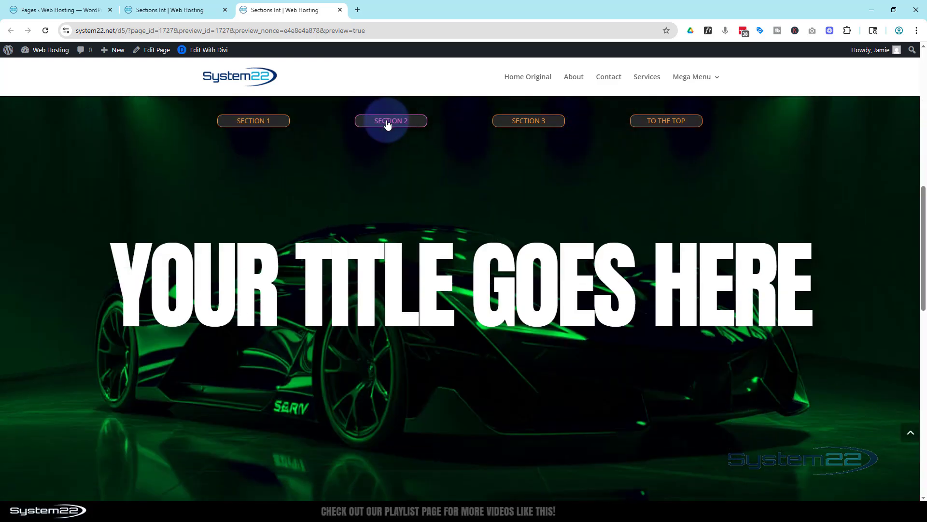
click(655, 121)
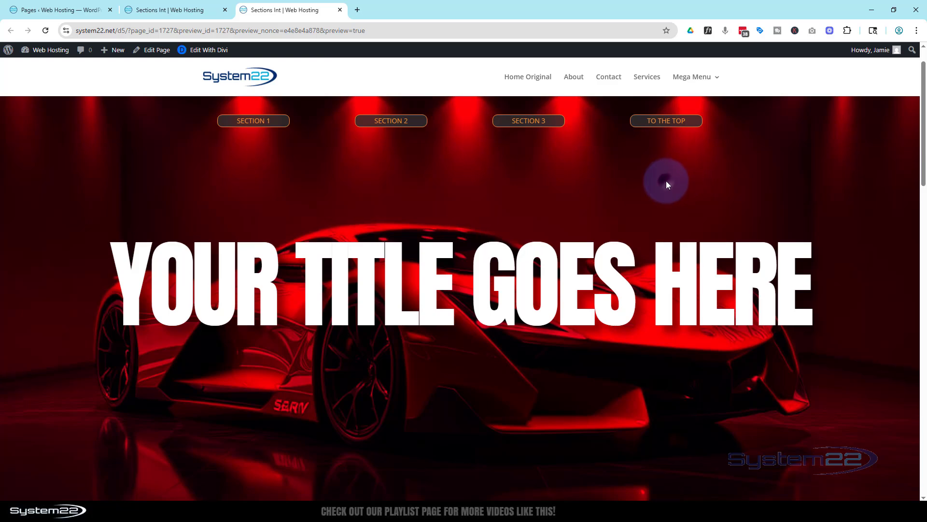
- Scroll through the red, green and blue car sections and jump back to the top
scroll(665, 181, down, 5)
scroll(581, 218, down, 8)
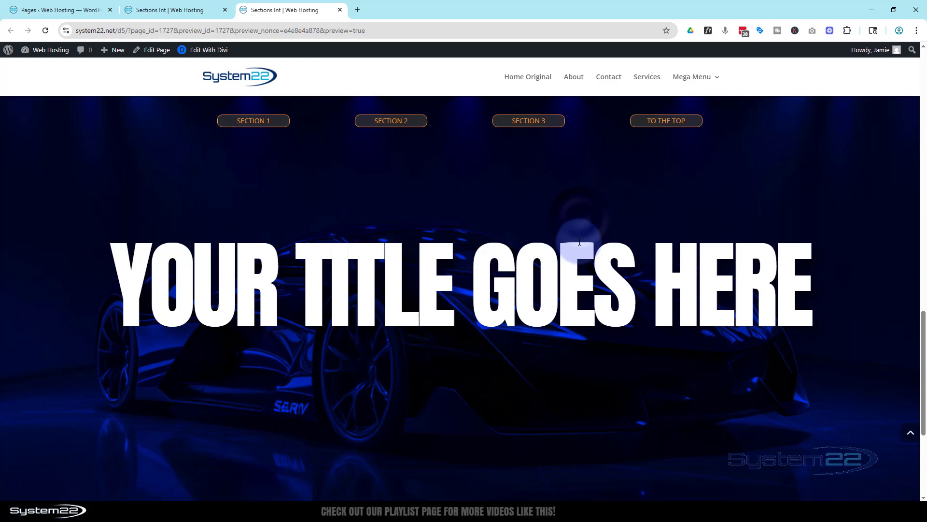
scroll(565, 211, up, 12)
scroll(564, 211, up, 5)
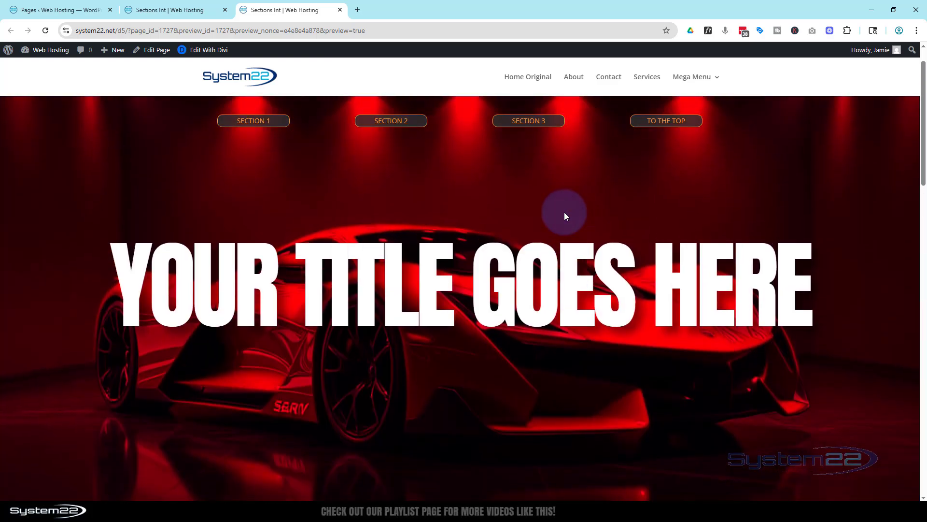
scroll(564, 212, down, 5)
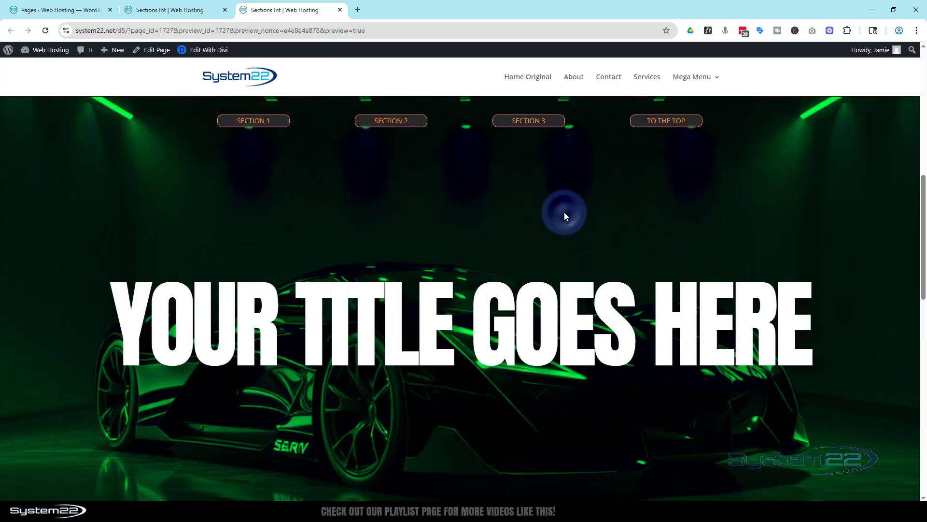
scroll(564, 213, down, 5)
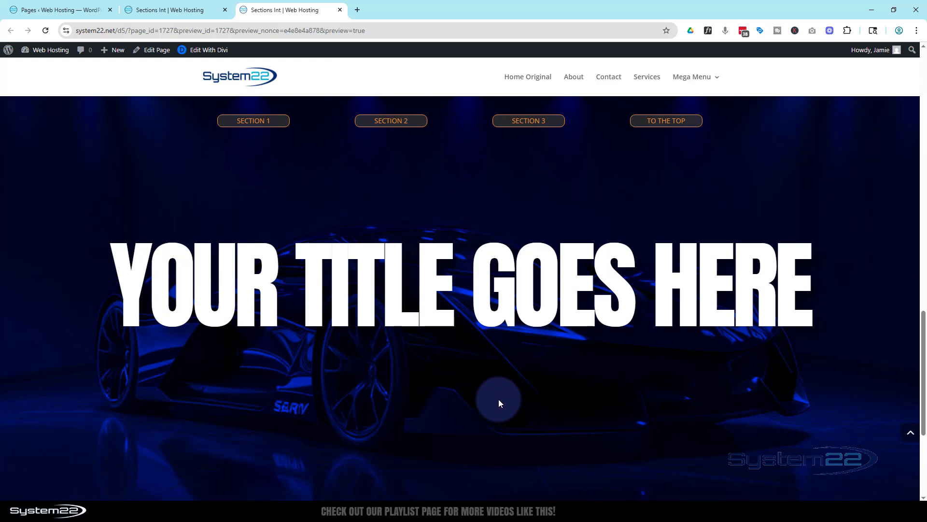
click(681, 121)
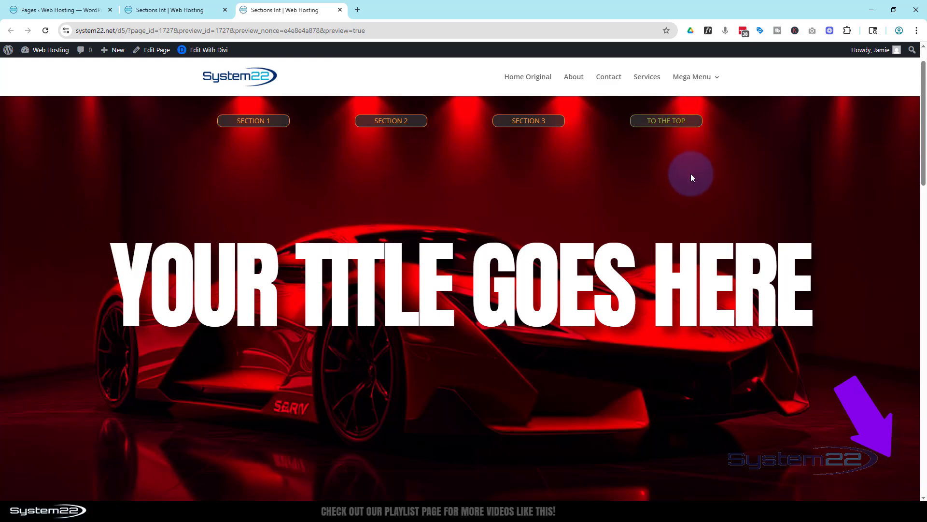
scroll(692, 173, down, 5)
scroll(695, 167, down, 5)
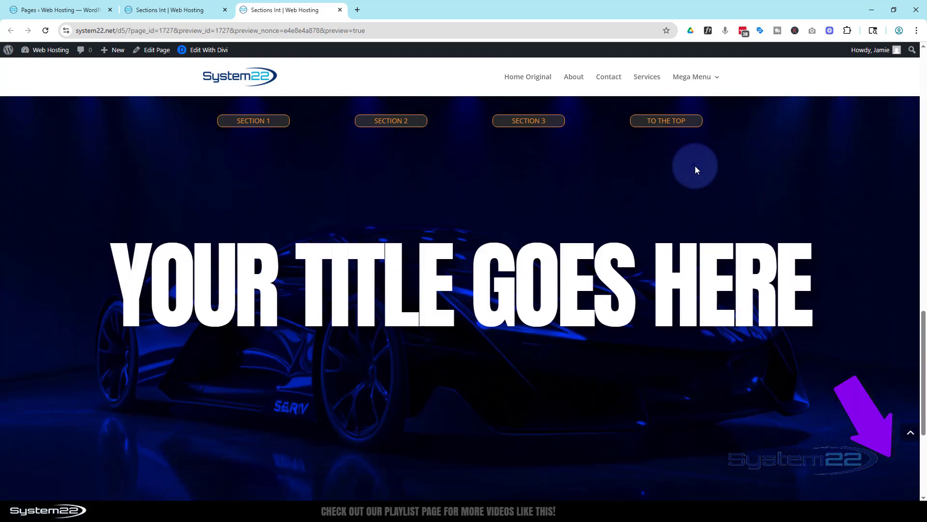
scroll(694, 166, up, 10)
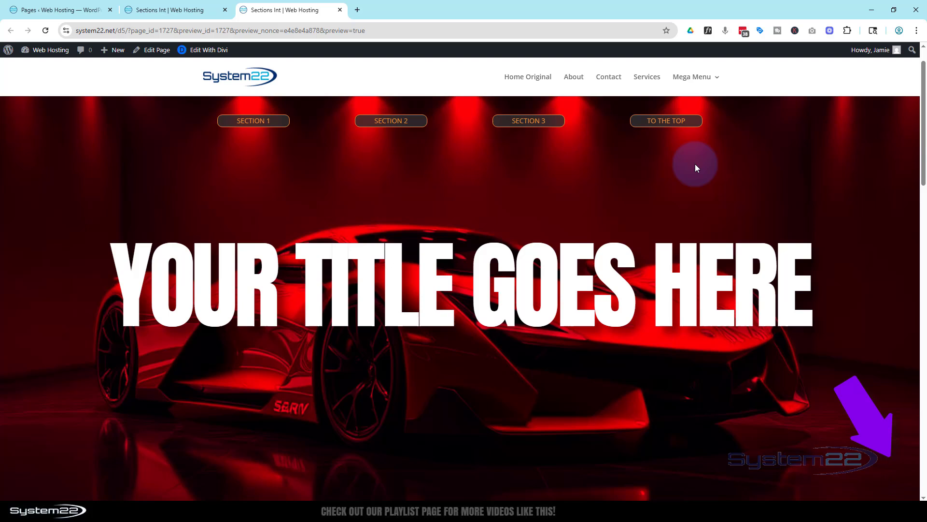